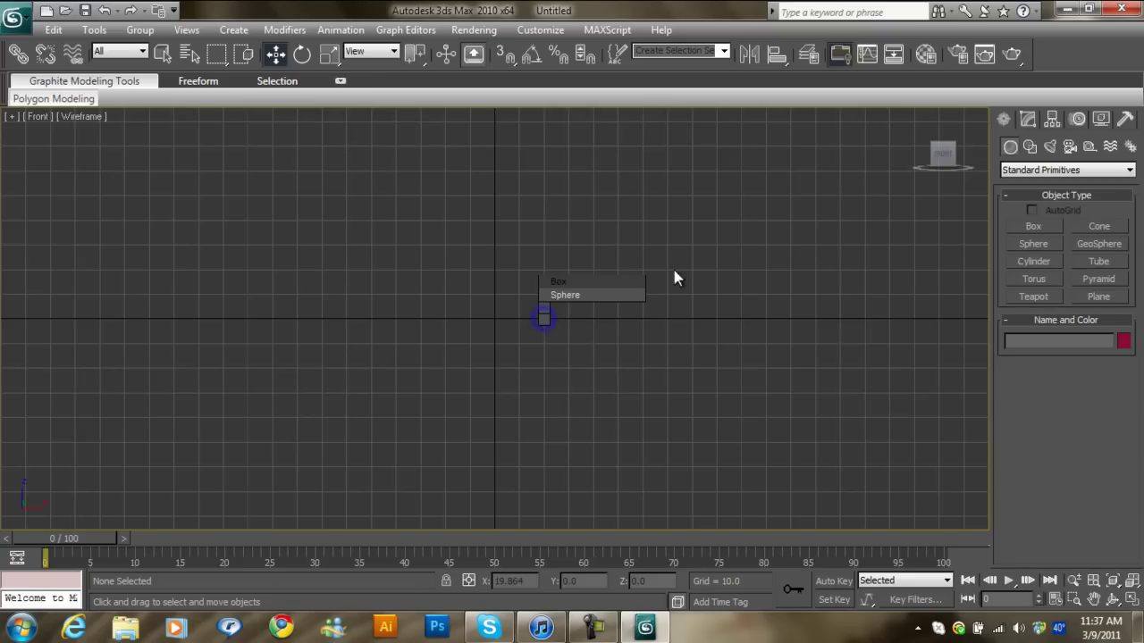
Step: Drag out a cylinder from the grid centre
click(1033, 261)
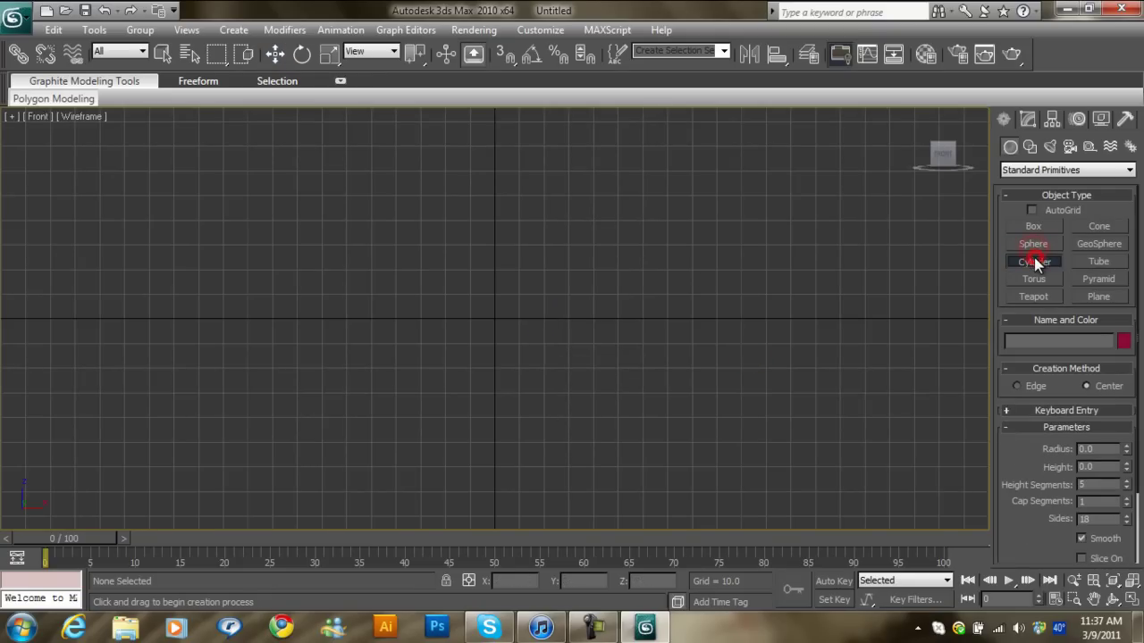
click(495, 320)
drag(495, 319, 553, 385)
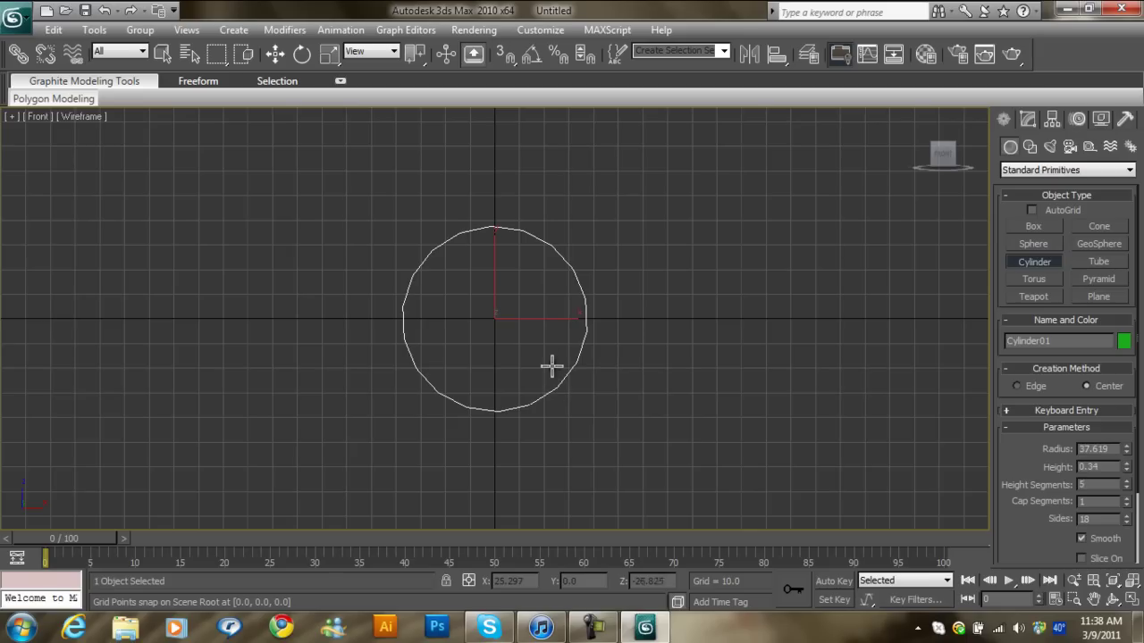
click(535, 253)
right_click(534, 253)
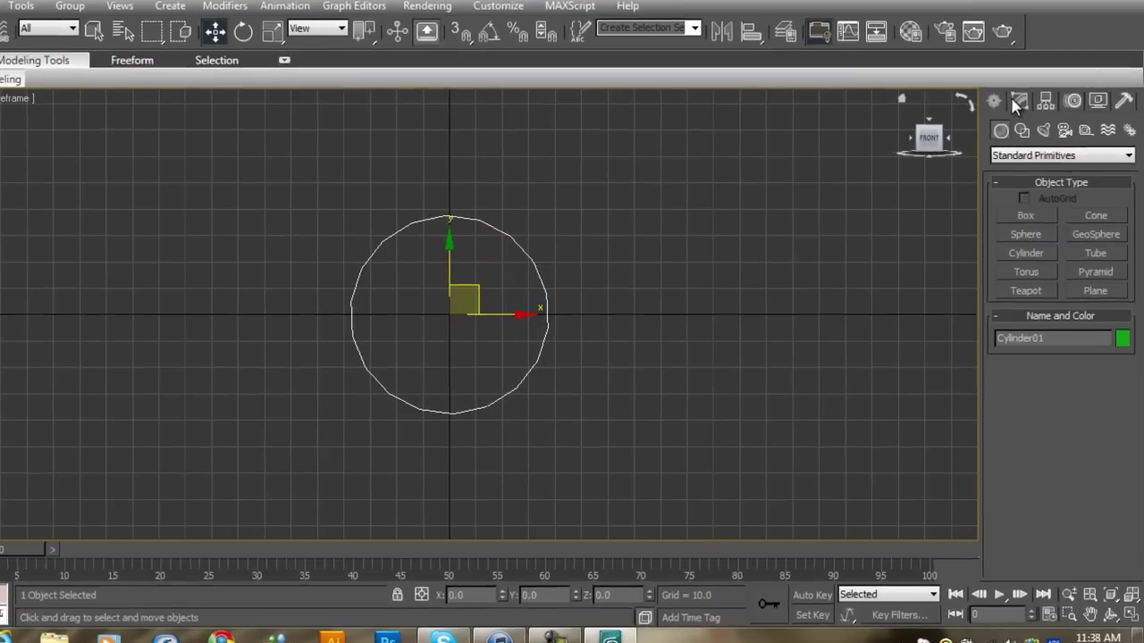
Step: Set the cylinder's radius to 5 and height to 80
click(1018, 101)
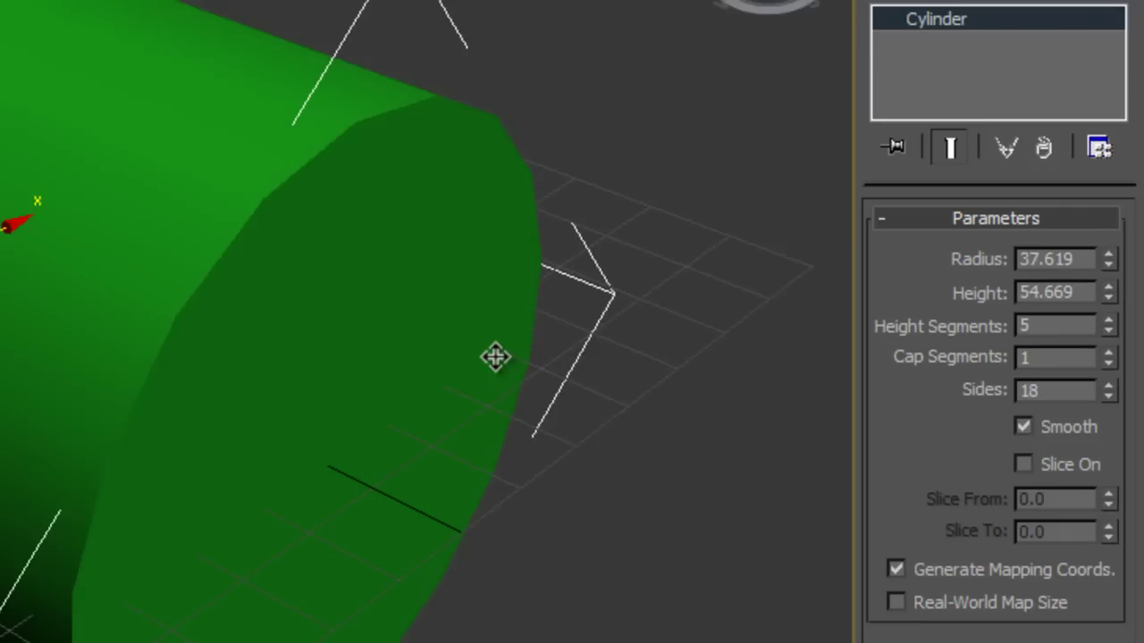
mouse_move(495, 357)
alt+middle_down()
mouse_move(316, 398)
mouse_move(118, 348)
mouse_move(268, 276)
mouse_move(225, 259)
mouse_move(225, 301)
mouse_move(214, 294)
alt+middle_up()
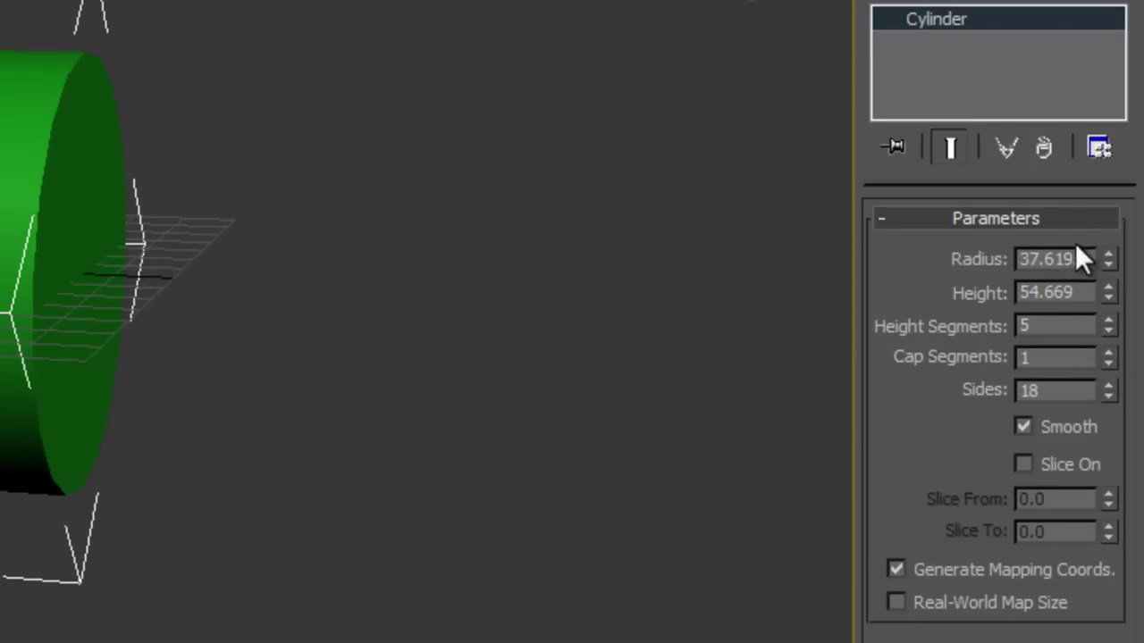
drag(1084, 258, 998, 259)
text(15)
key(Return)
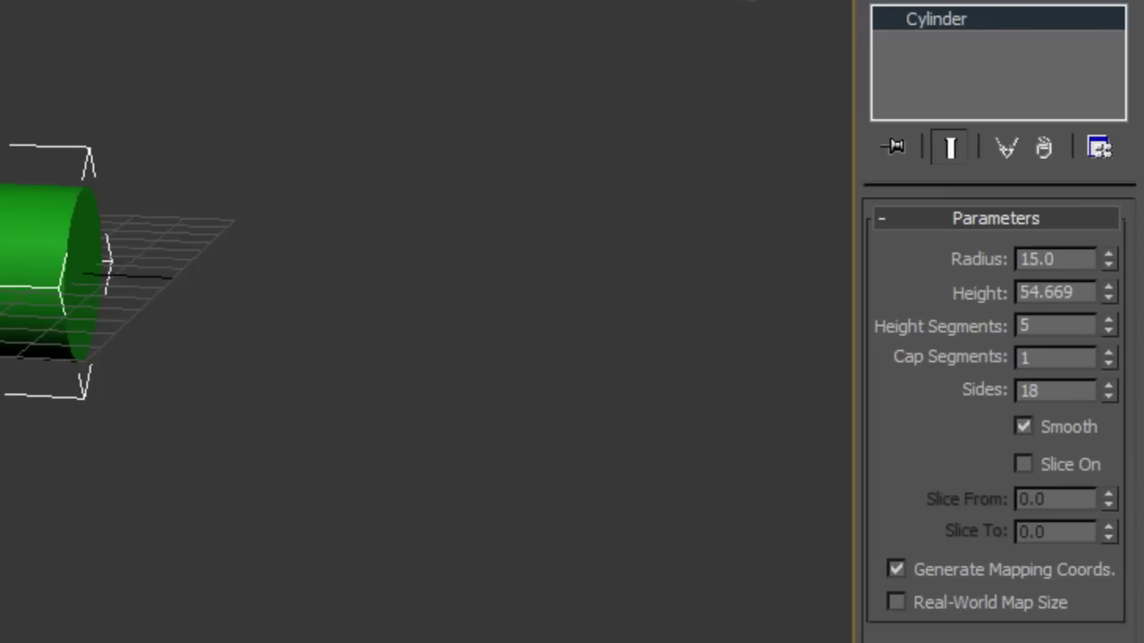
alt+middle_drag(223, 277, 252, 265)
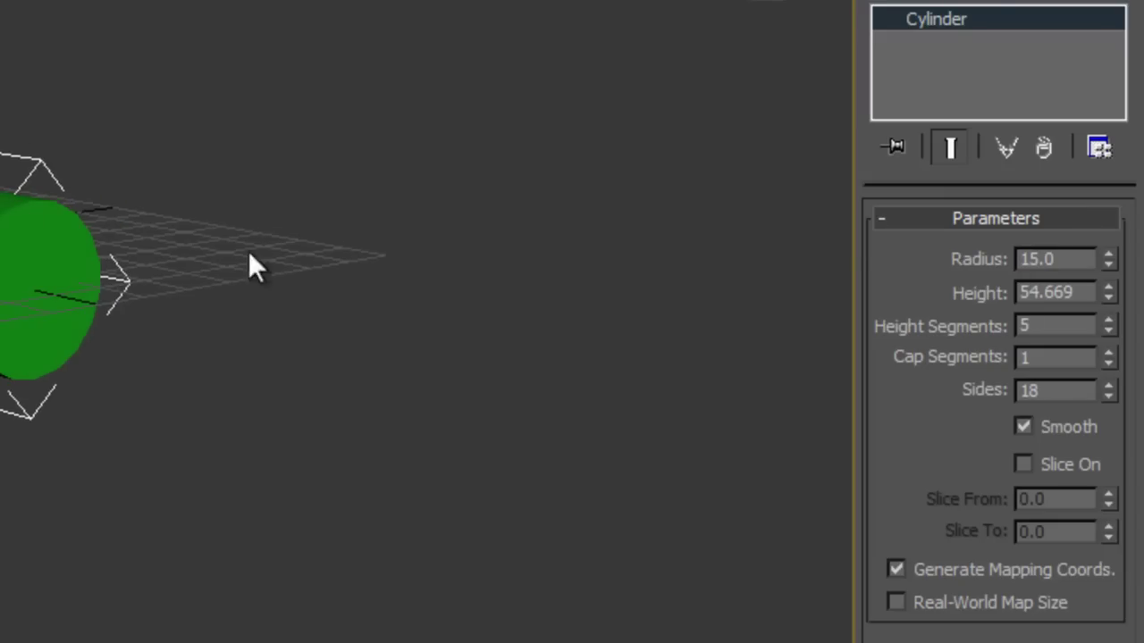
double_click(1090, 292)
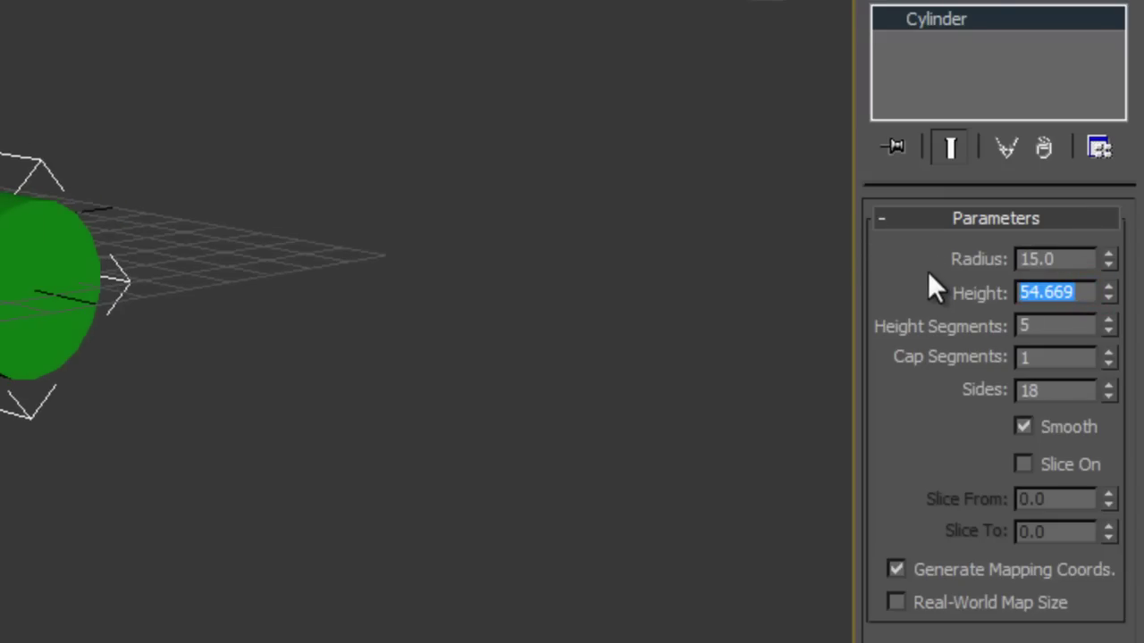
text(79)
key(Return)
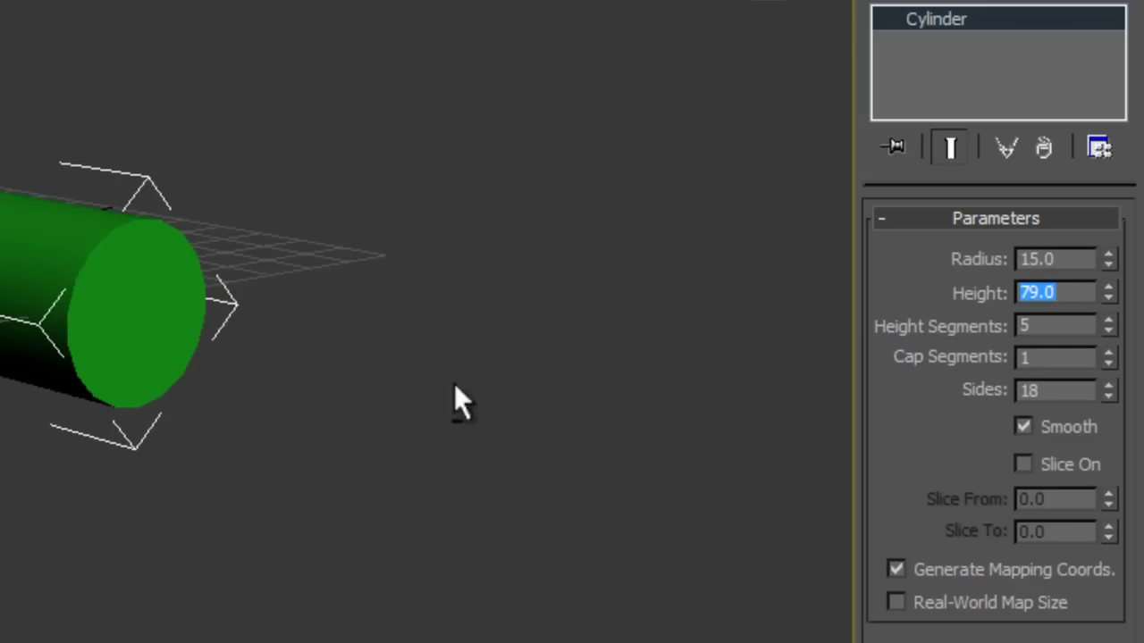
double_click(1041, 292)
text(80)
key(Return)
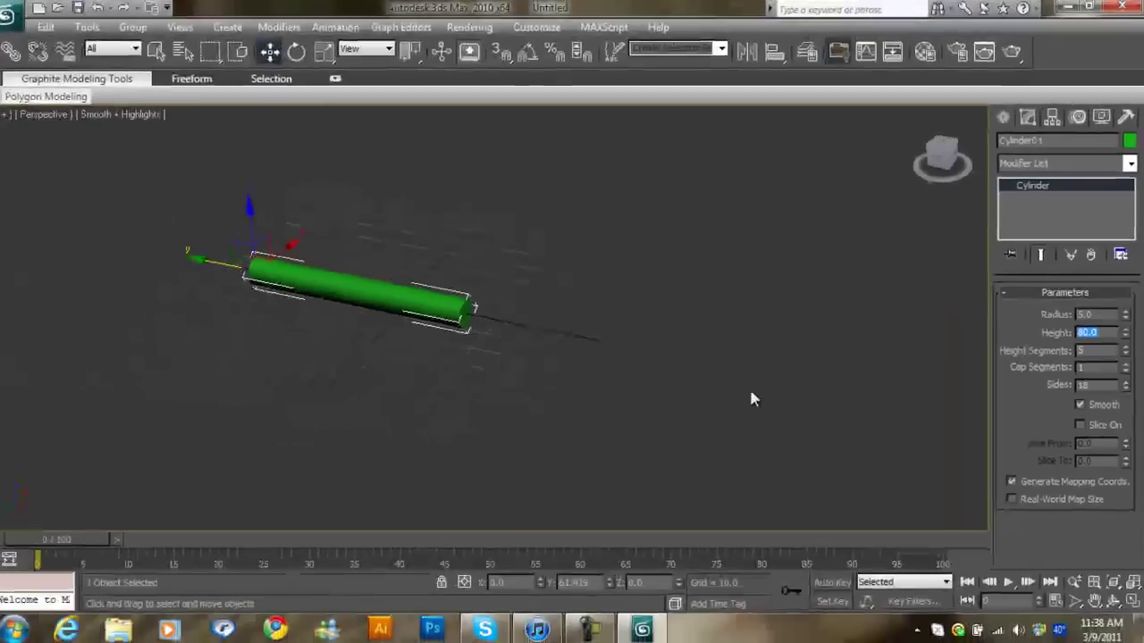
Step: Lay the cylinder horizontally in the view and reselect it
mouse_move(416, 248)
alt+middle_down()
mouse_move(451, 229)
mouse_move(371, 294)
alt+middle_up()
scroll(371, 295, up, 3)
scroll(353, 307, up, 3)
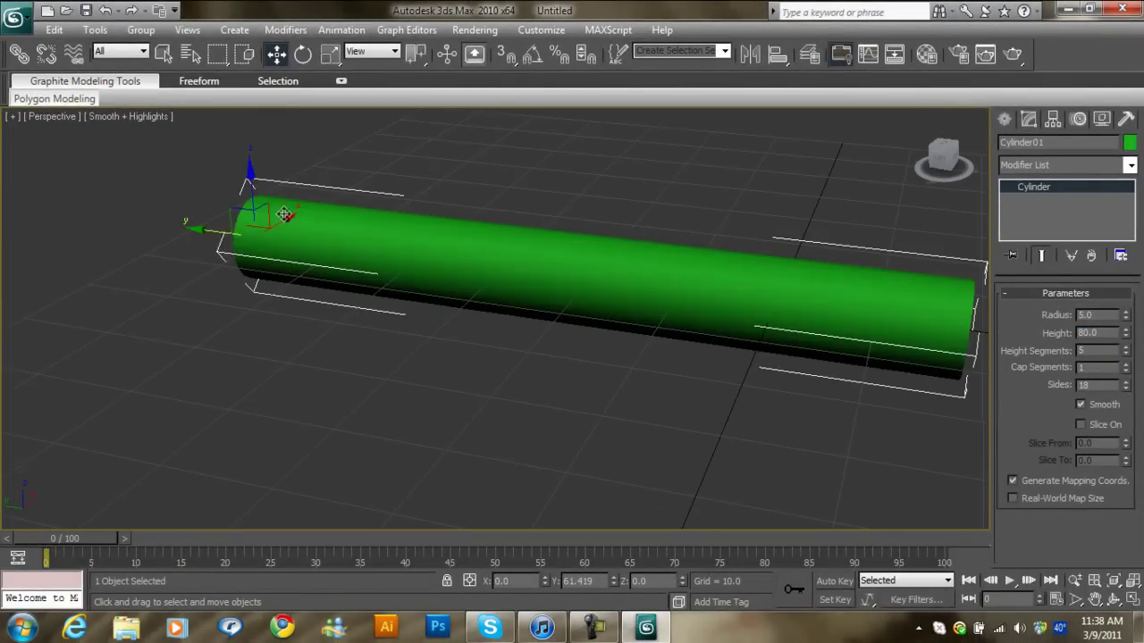
click(179, 159)
click(266, 232)
middle_drag(366, 219, 231, 237)
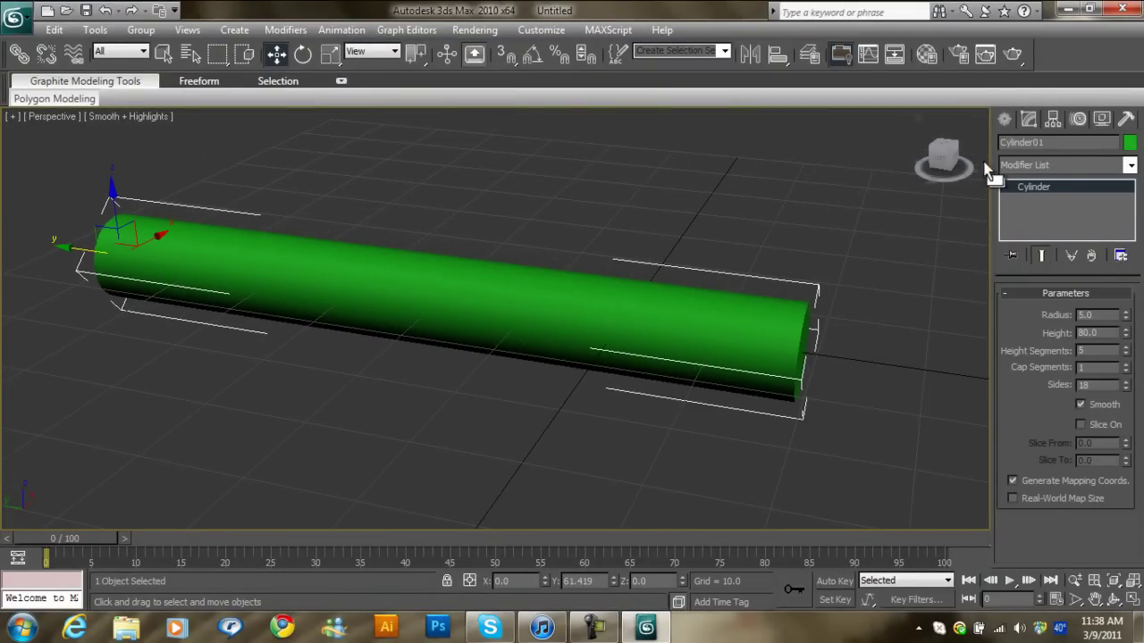
Step: Centre the cylinder's pivot on the object using Affect Pivot Only
click(1056, 122)
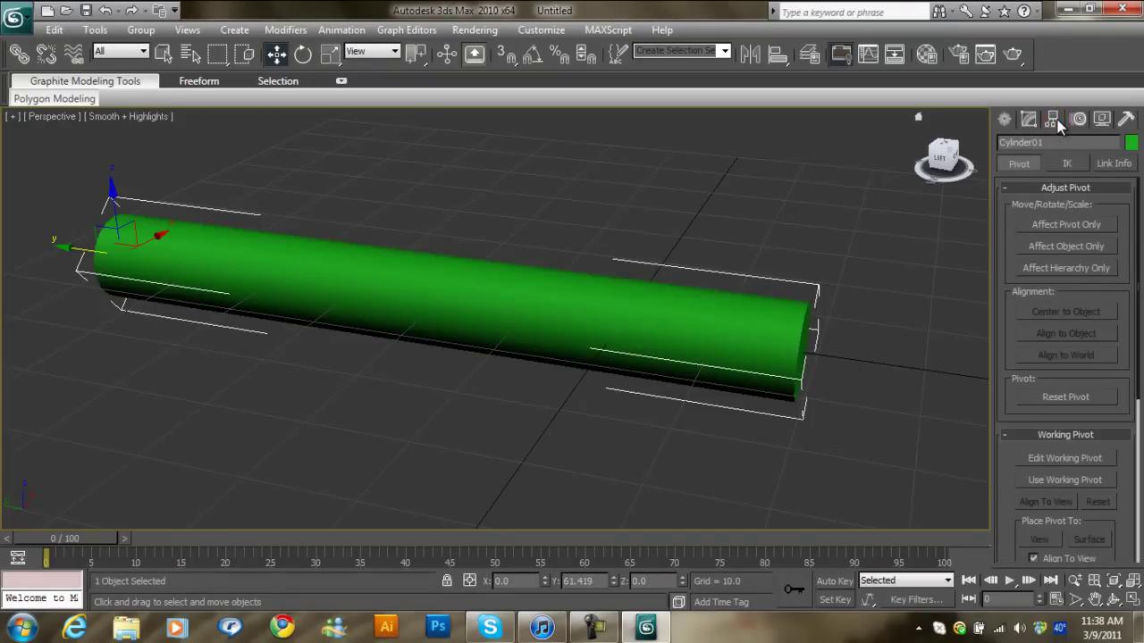
click(1060, 224)
click(1091, 310)
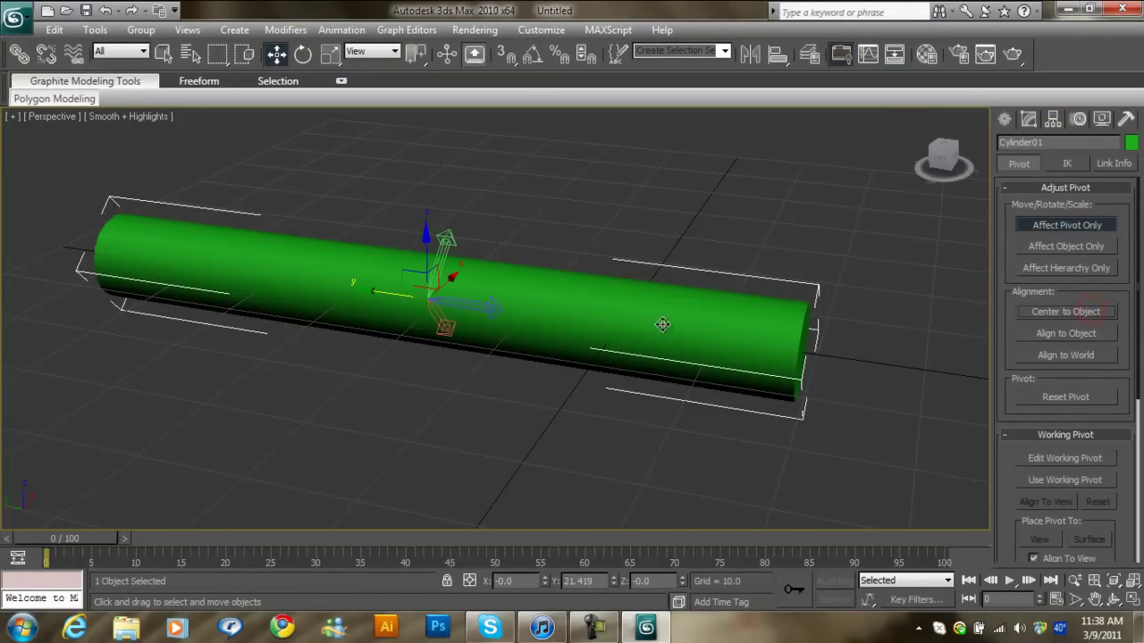
click(1078, 226)
click(1003, 119)
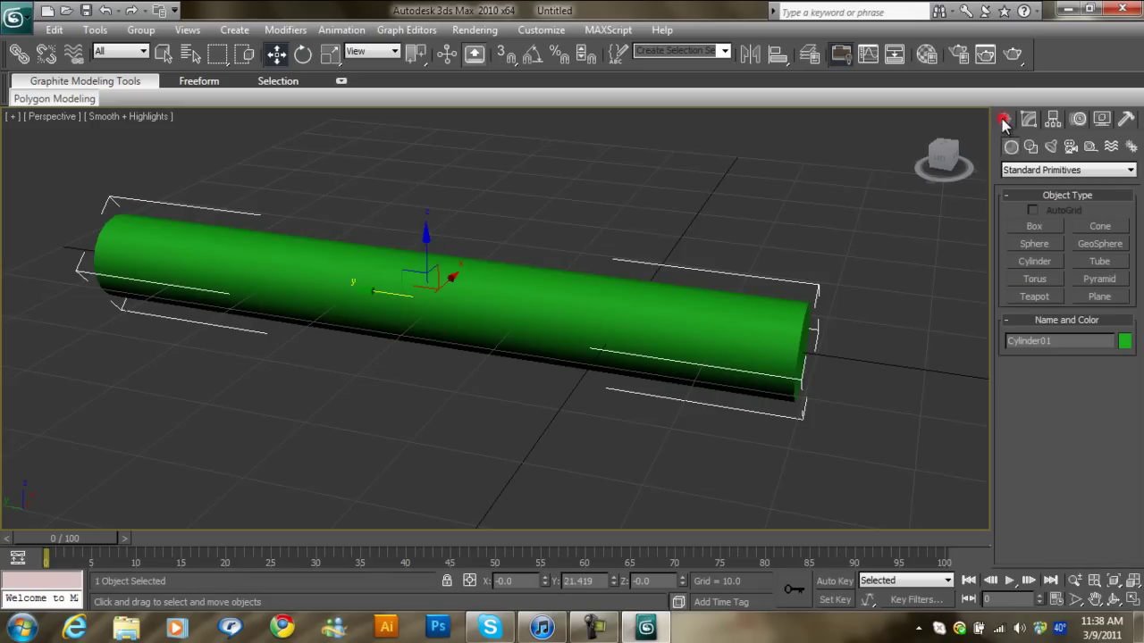
click(803, 176)
click(638, 204)
mouse_move(638, 205)
alt+middle_down()
mouse_move(643, 306)
mouse_move(536, 294)
mouse_move(595, 276)
mouse_move(620, 324)
mouse_move(661, 324)
mouse_move(539, 314)
alt+middle_up()
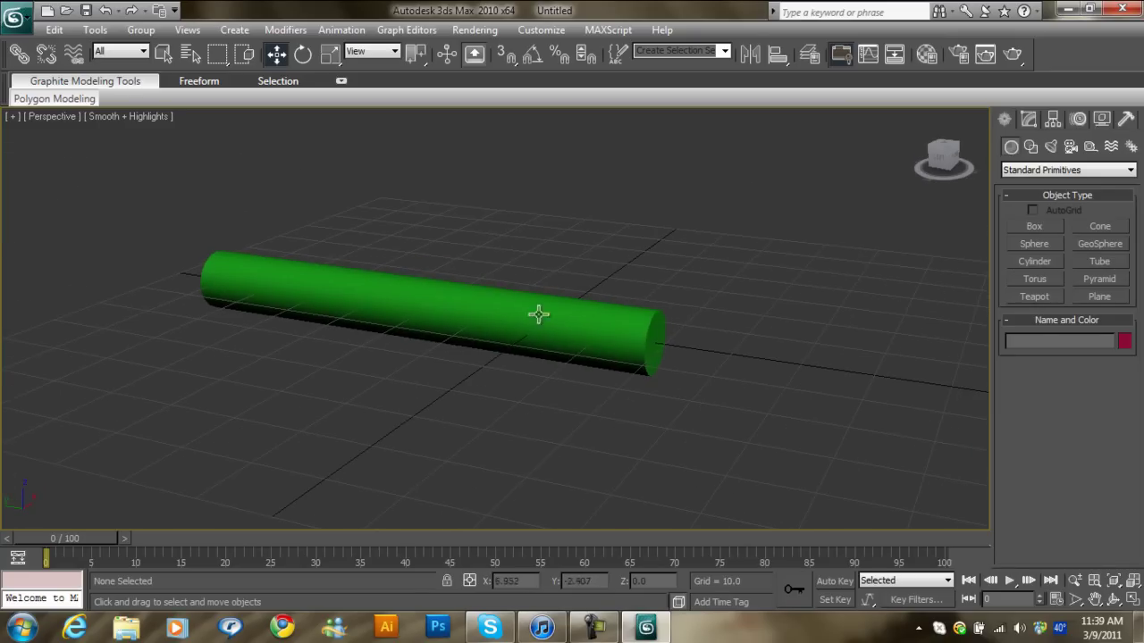
Step: Reset the cylinder's X, Y and Z position to 0
click(480, 310)
drag(380, 302, 427, 318)
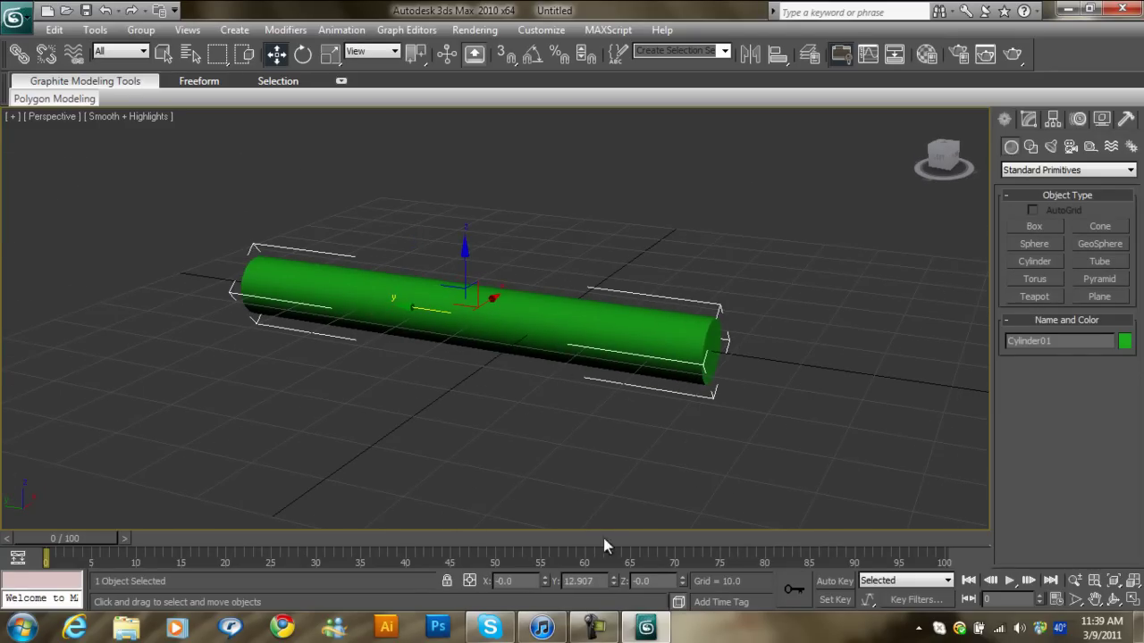
right_click(544, 580)
right_click(613, 581)
right_click(678, 581)
click(684, 492)
Step: Frame the cylinder and toggle wireframe and Edged Faces display
mouse_move(689, 314)
alt+middle_down()
mouse_move(426, 358)
mouse_move(408, 387)
alt+middle_up()
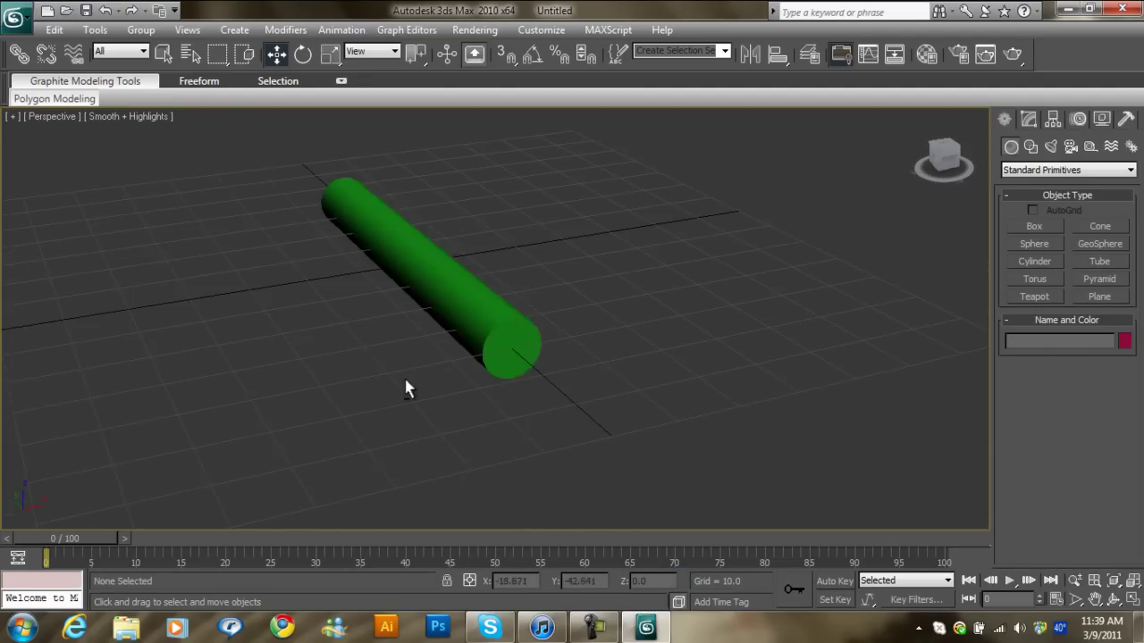
click(491, 349)
key(z)
key(F3)
key(F3)
key(F4)
key(F4)
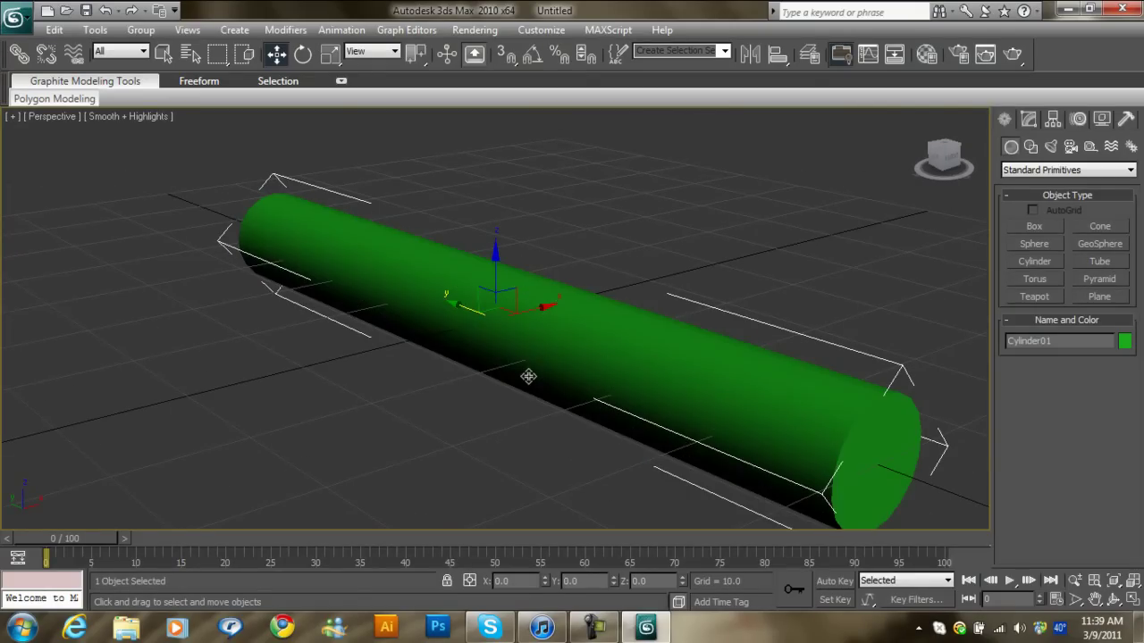
key(F4)
Step: Orbit and zoom around the cylinder to view it side-on
scroll(528, 376, up, 2)
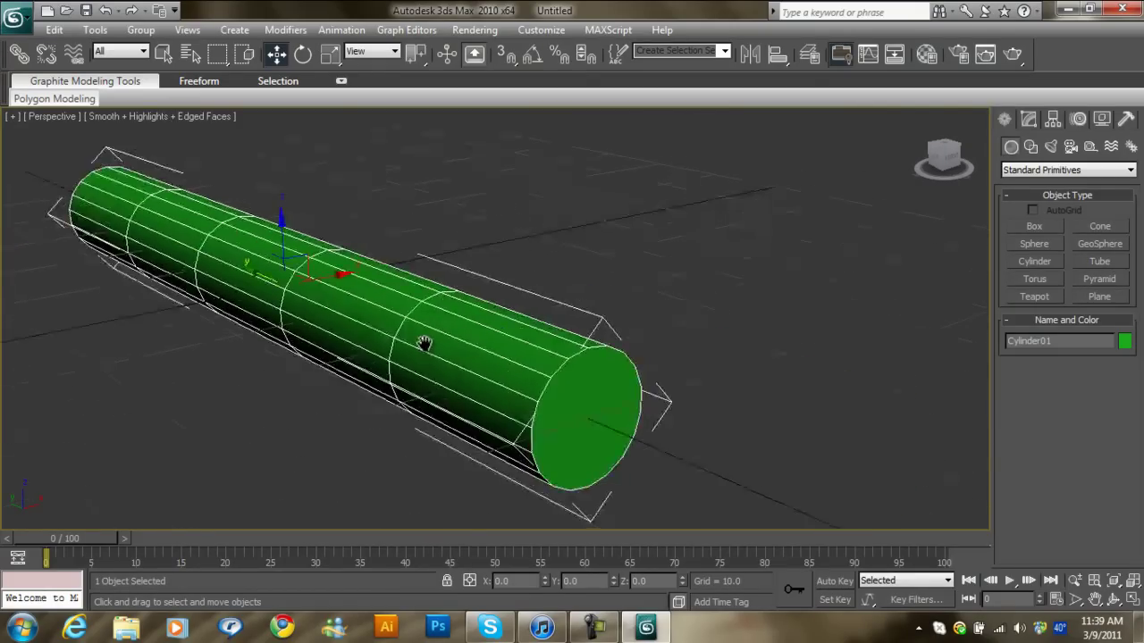
scroll(571, 365, up, 3)
mouse_move(552, 378)
alt+middle_down()
mouse_move(528, 337)
mouse_move(480, 329)
mouse_move(533, 336)
alt+middle_up()
scroll(531, 323, down, 2)
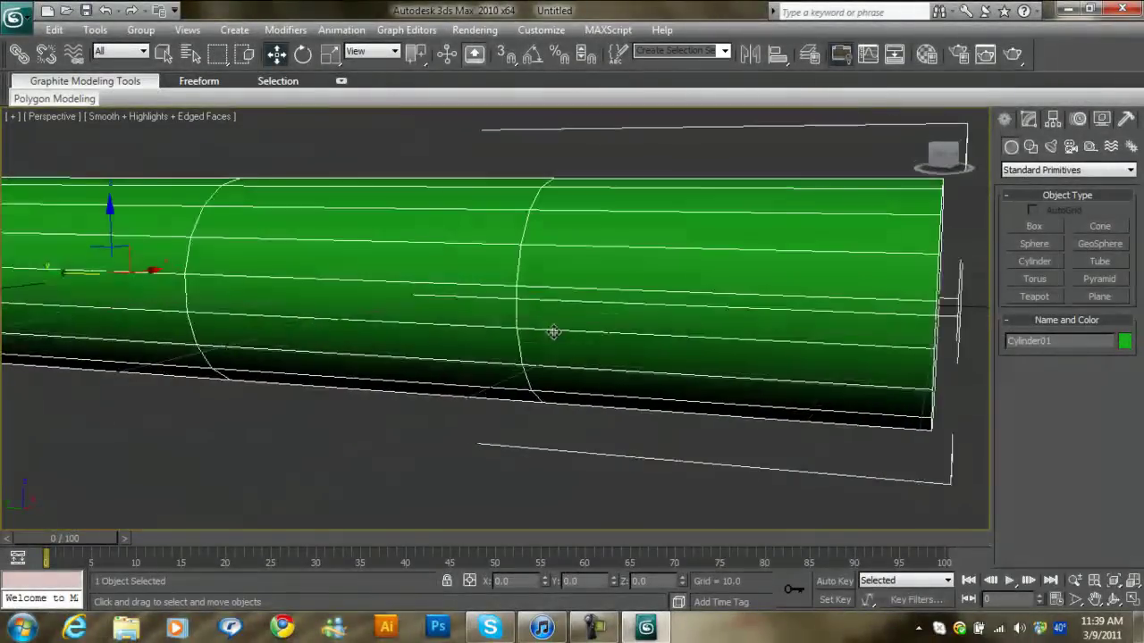
scroll(536, 325, down, 2)
scroll(518, 295, down, 1)
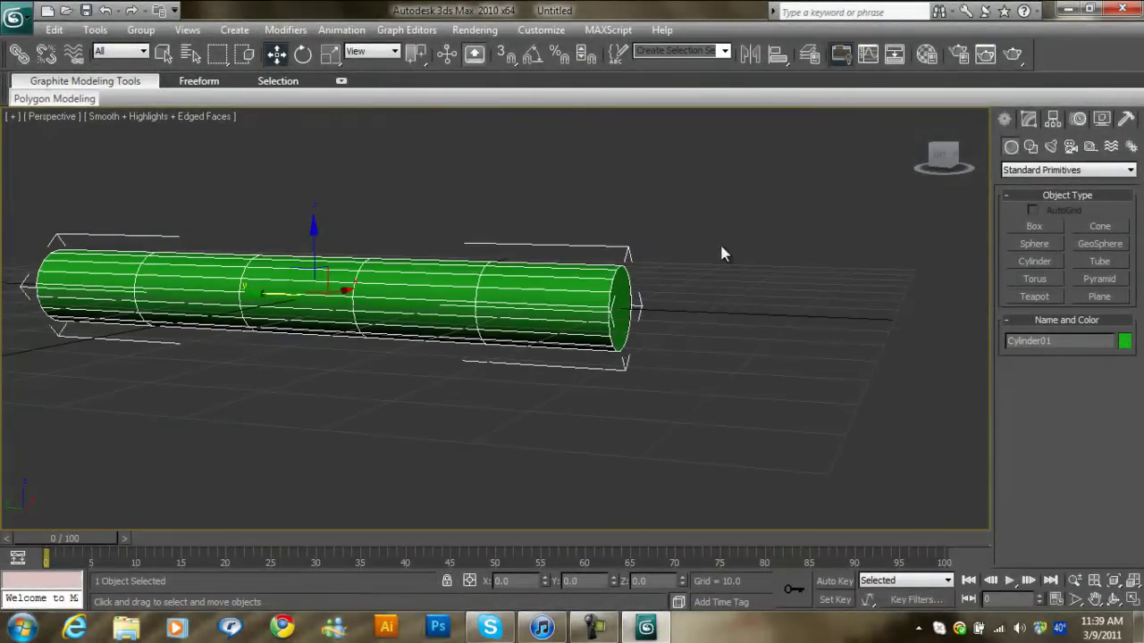
right_click(576, 289)
alt+middle_drag(543, 217, 585, 317)
scroll(585, 317, down, 5)
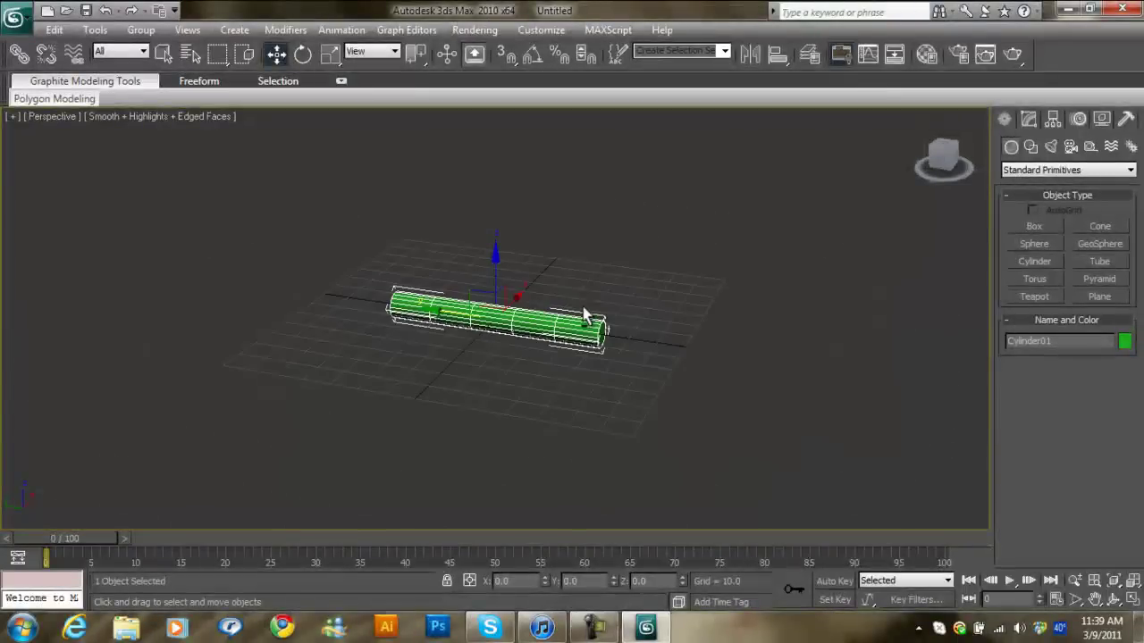
Step: Convert Cylinder01 to an Editable Poly from the quad menu
right_click(571, 312)
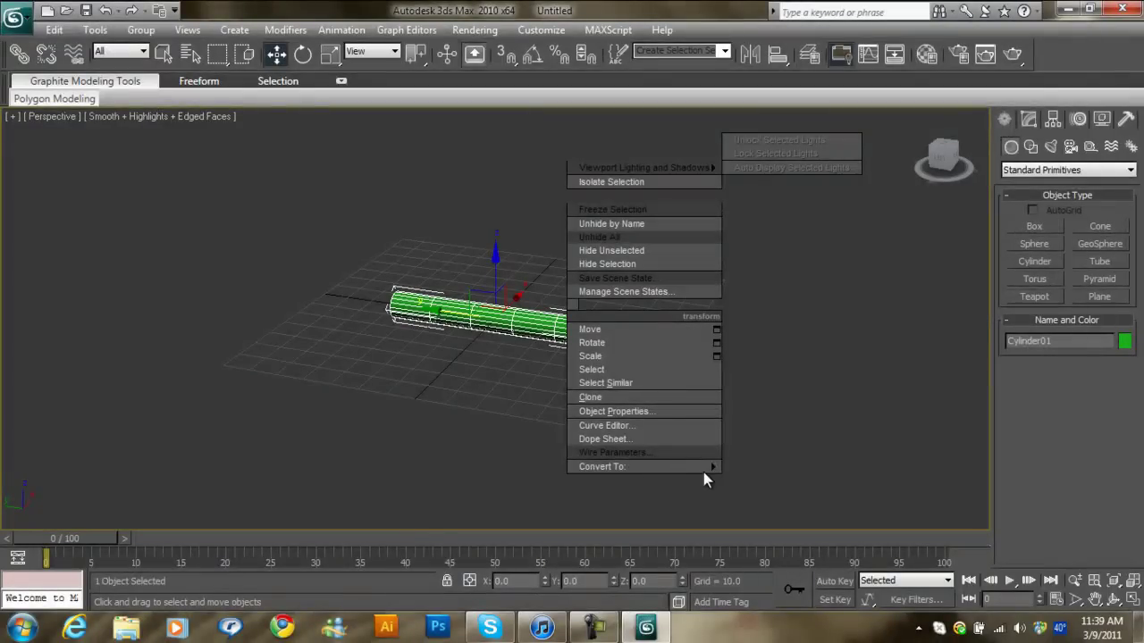
mouse_move(643, 466)
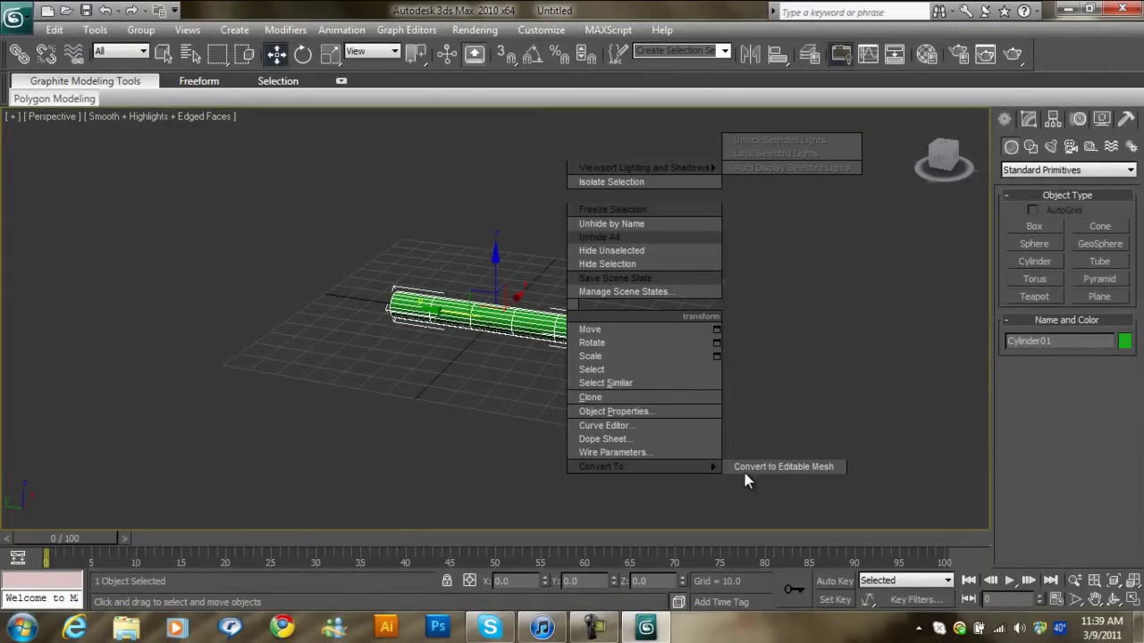
click(807, 482)
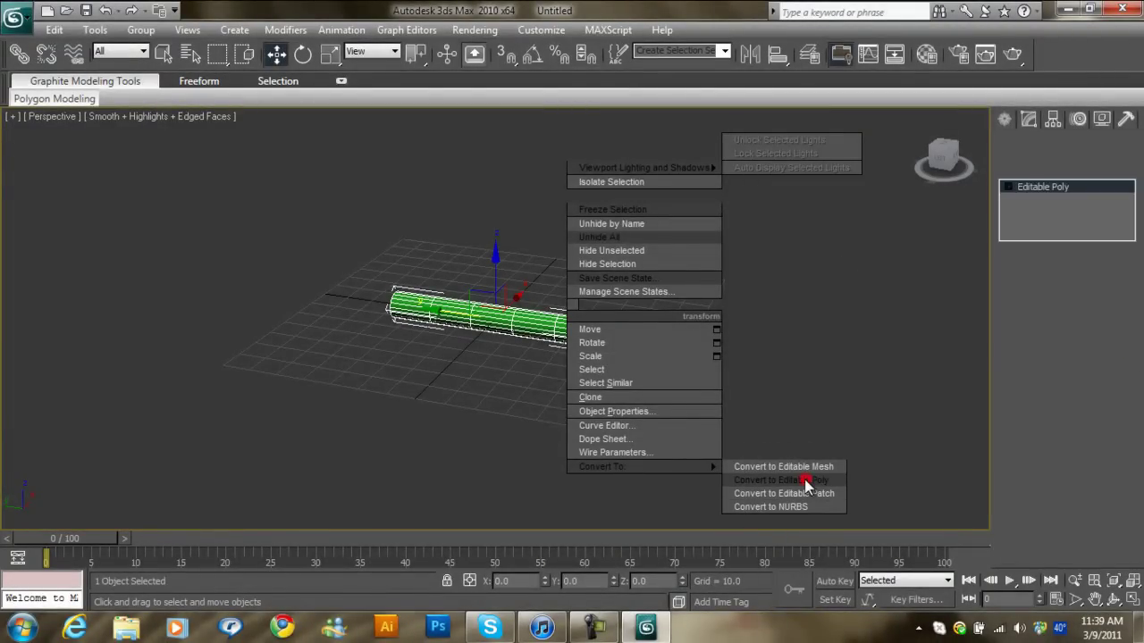
key(z)
mouse_move(672, 349)
middle_down()
mouse_move(487, 331)
mouse_move(476, 310)
middle_up()
scroll(487, 331, up, 3)
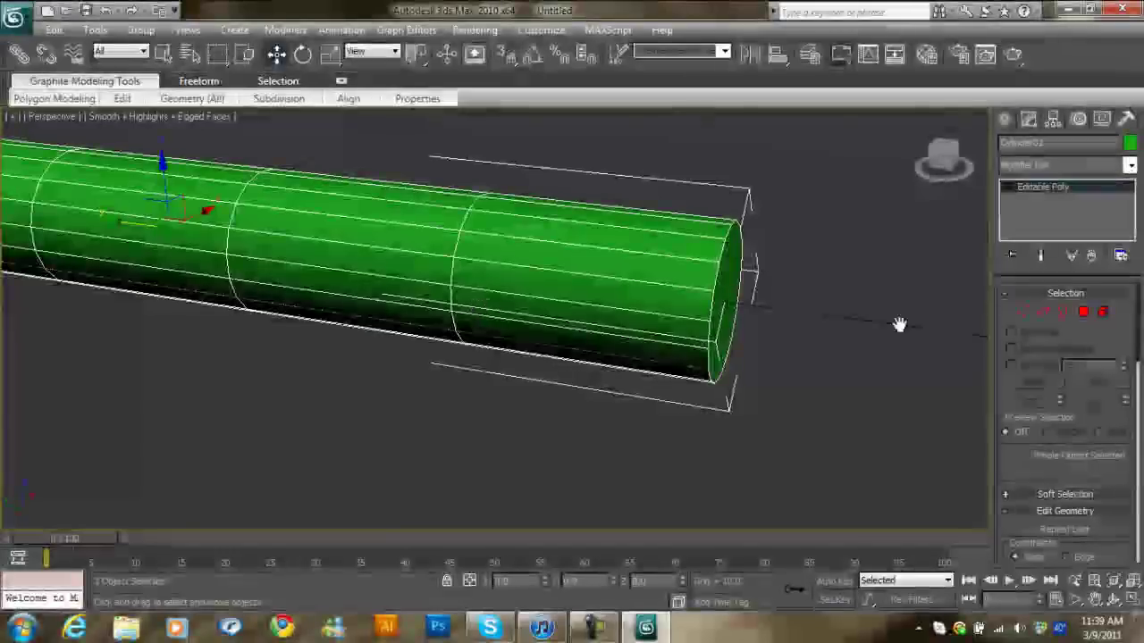
Step: Select an edge loop around the cylinder and slide it toward one end
click(1046, 313)
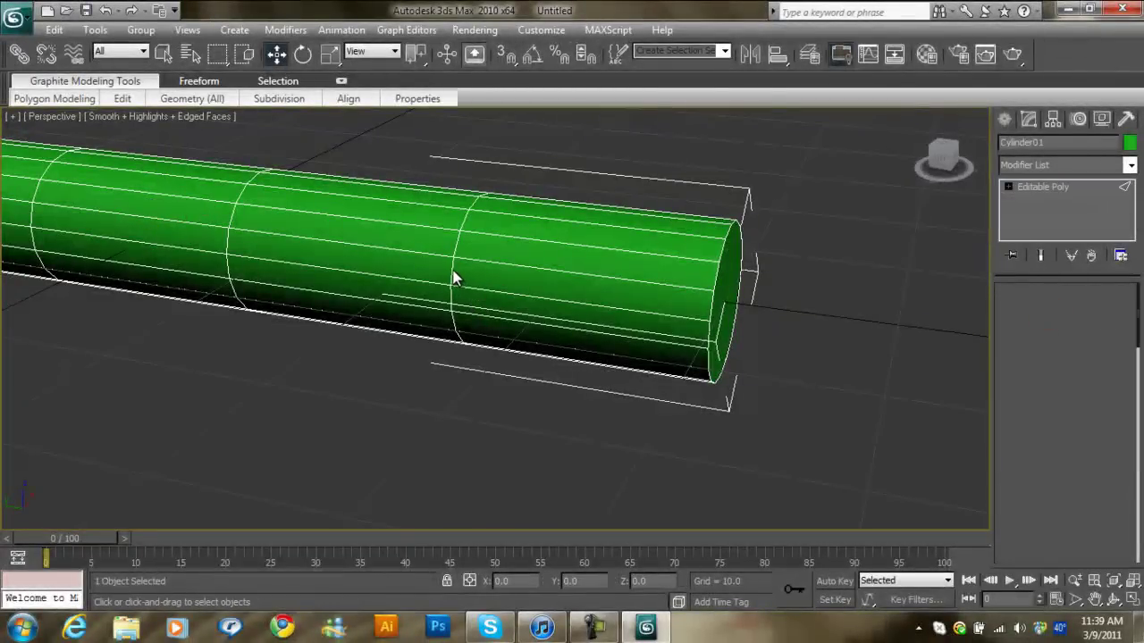
click(453, 273)
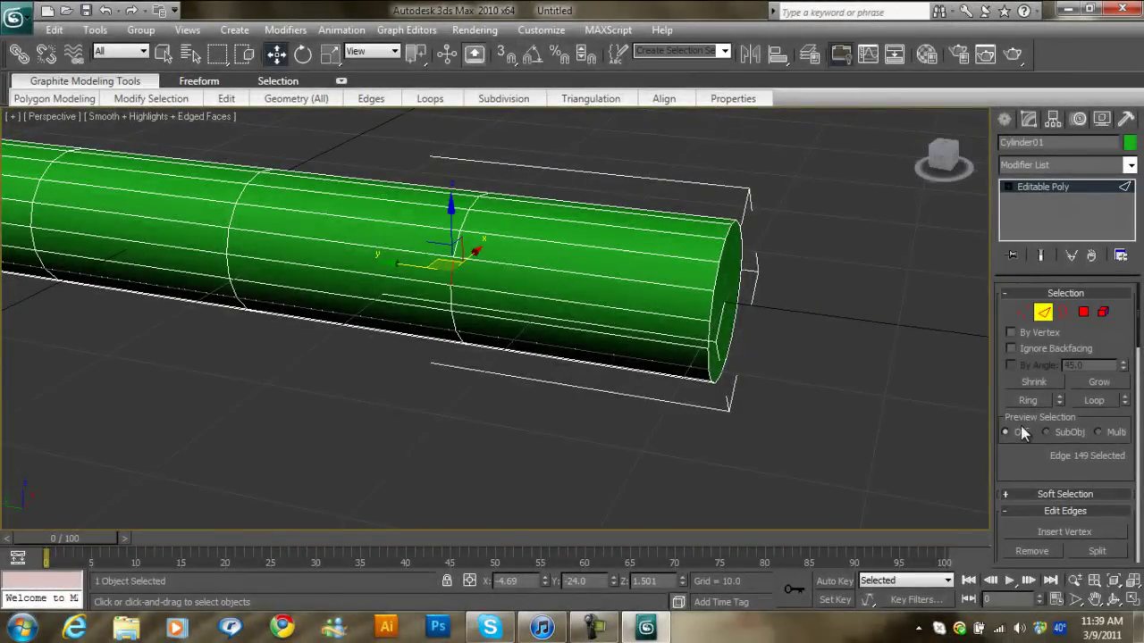
click(1028, 400)
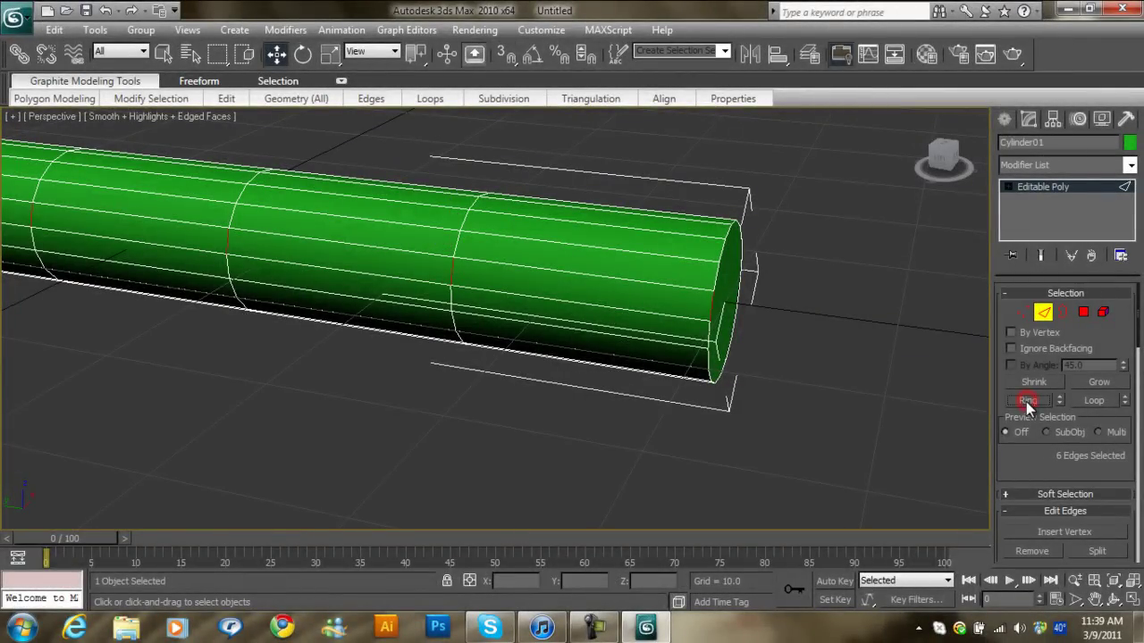
click(898, 310)
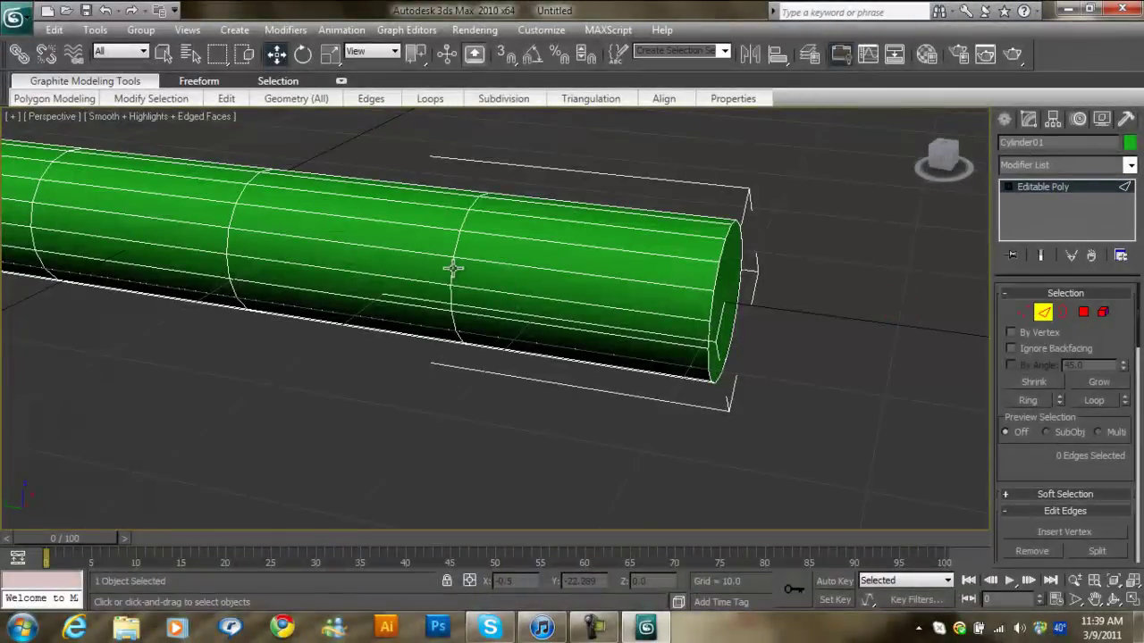
click(452, 267)
click(1081, 398)
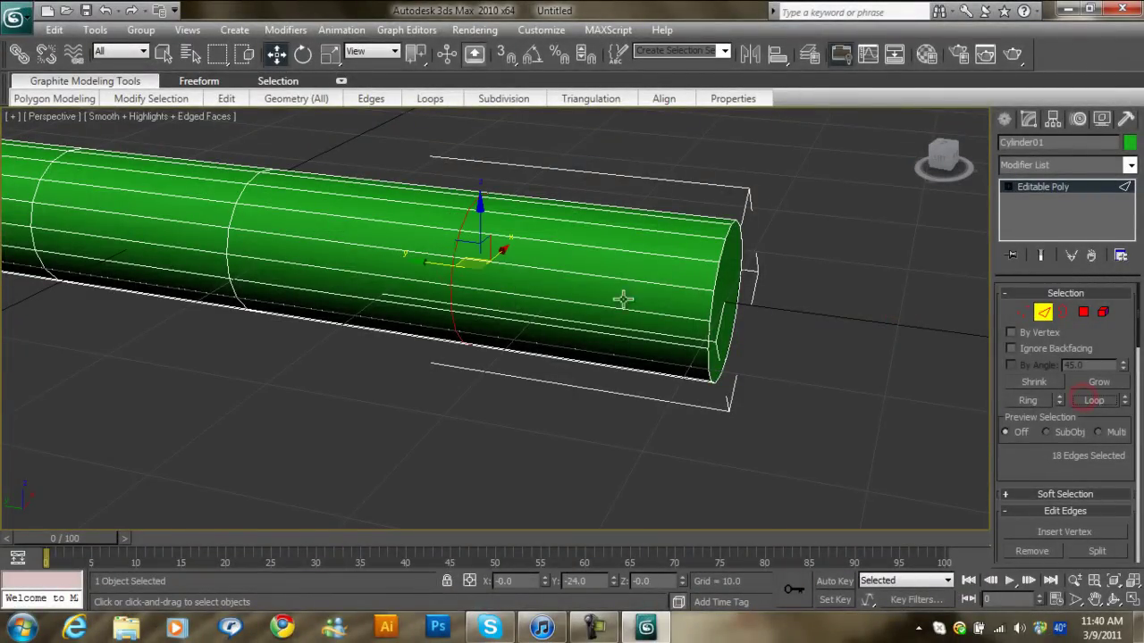
drag(440, 261, 567, 272)
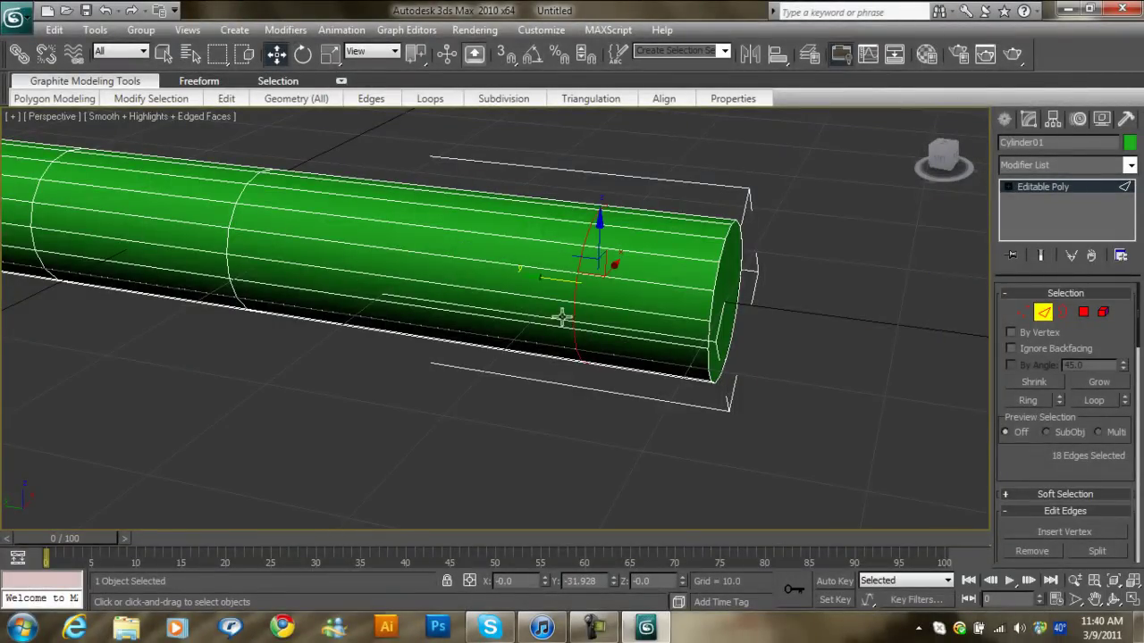
drag(566, 272, 602, 312)
Step: Fine-tune the edge loop's position in the maximized Left view
key(alt+w)
right_click(396, 338)
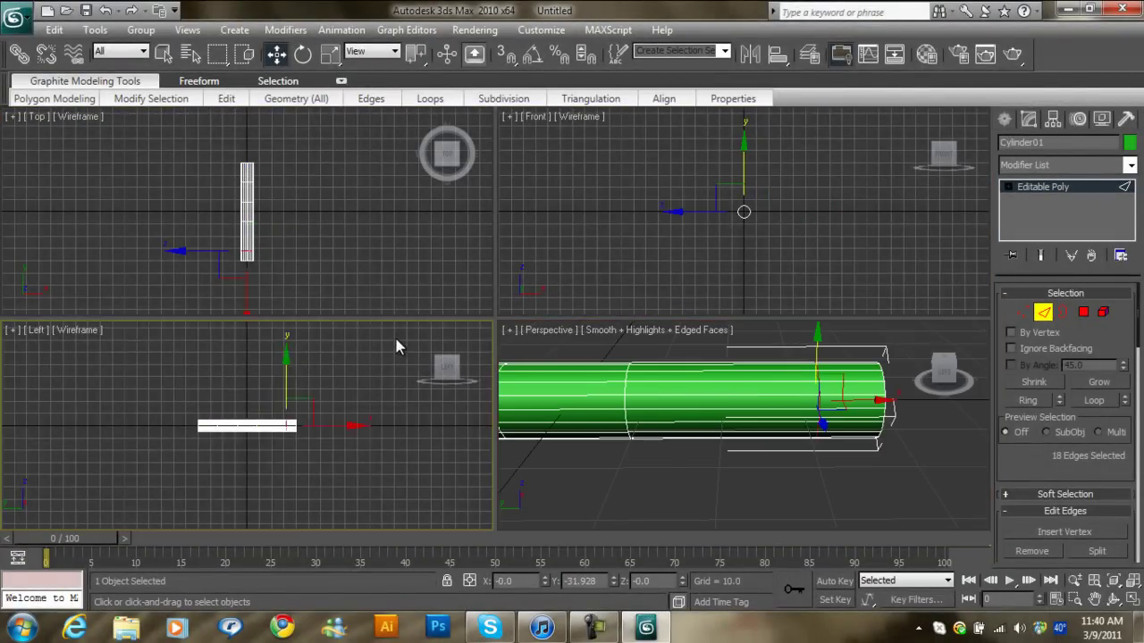
key(alt+w)
key(z)
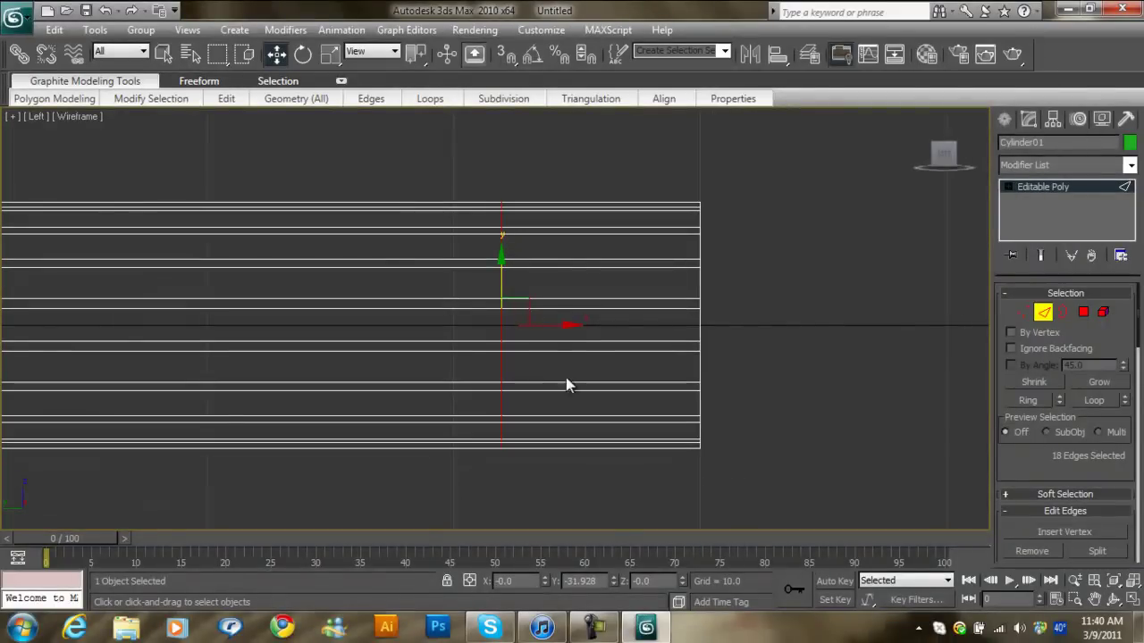
drag(561, 324, 515, 326)
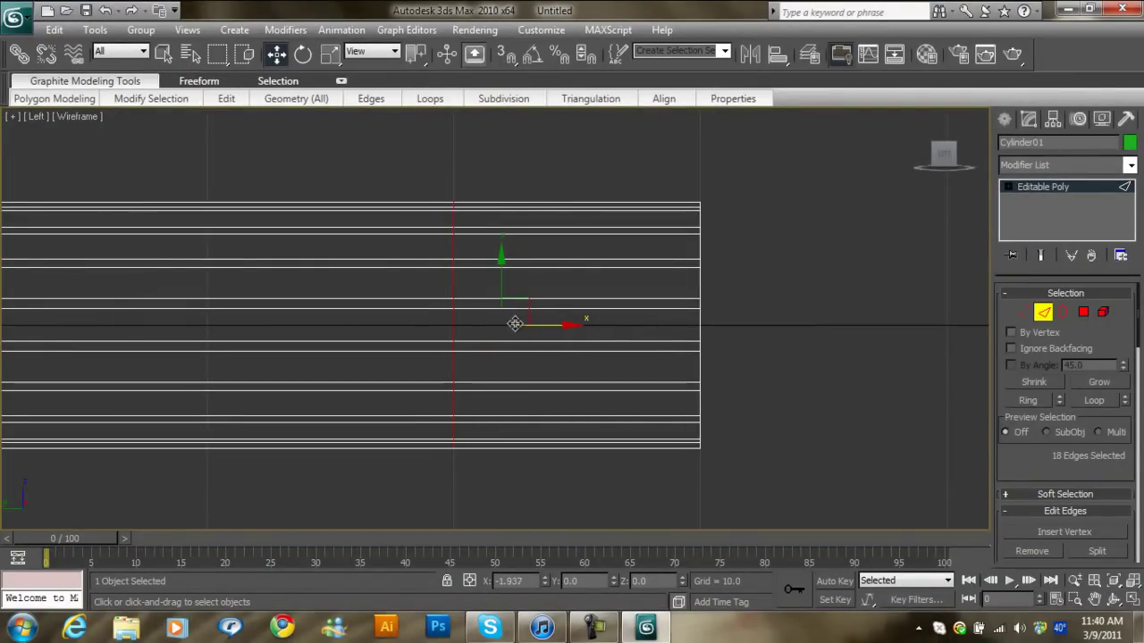
Step: Exit Edge mode, deselect the cylinder and return to a full Perspective view
click(1044, 312)
click(864, 385)
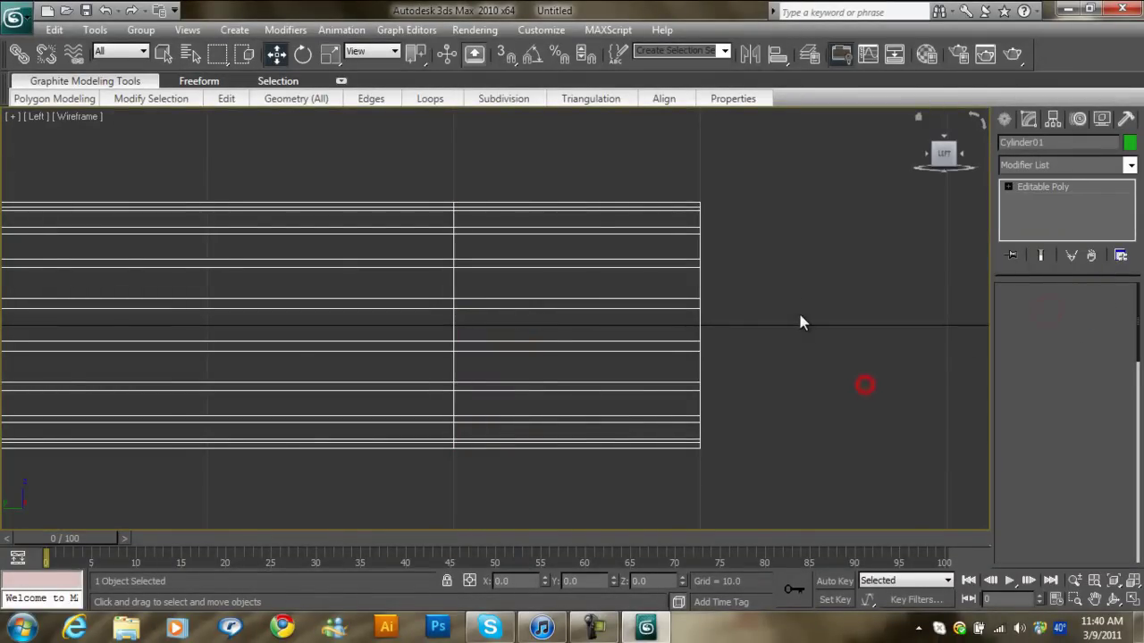
key(alt+w)
right_click(790, 423)
key(alt+w)
key(z)
mouse_move(727, 405)
alt+middle_down()
mouse_move(654, 400)
mouse_move(612, 333)
alt+middle_up()
Step: Select the cylinder's end cap polygon and pull it slightly inward
scroll(643, 392, up, 2)
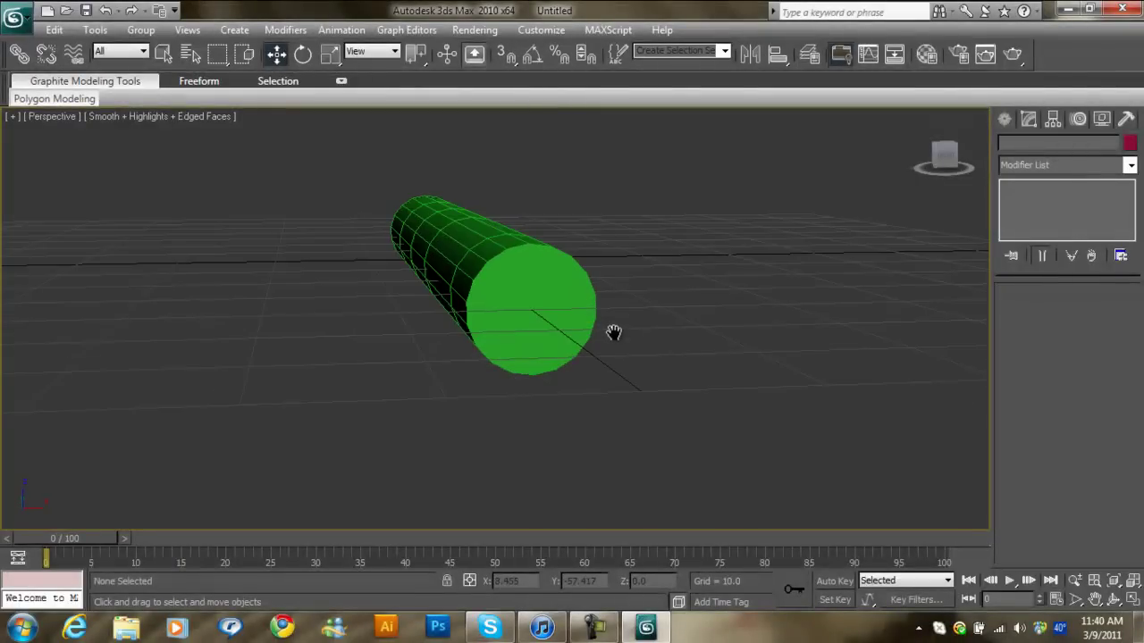
click(562, 280)
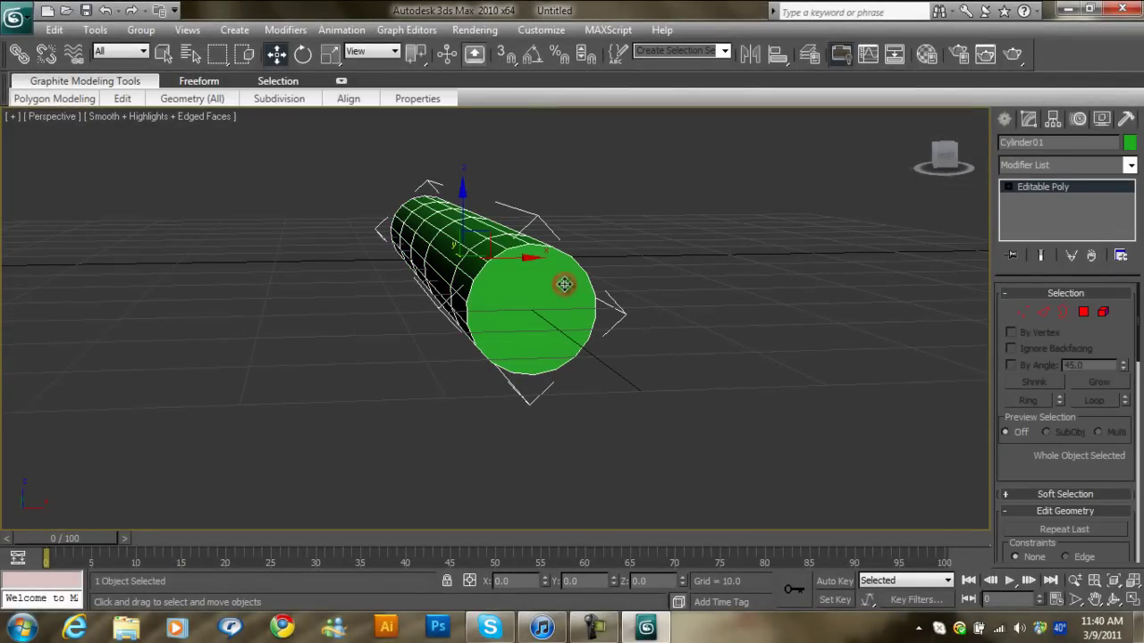
click(1081, 313)
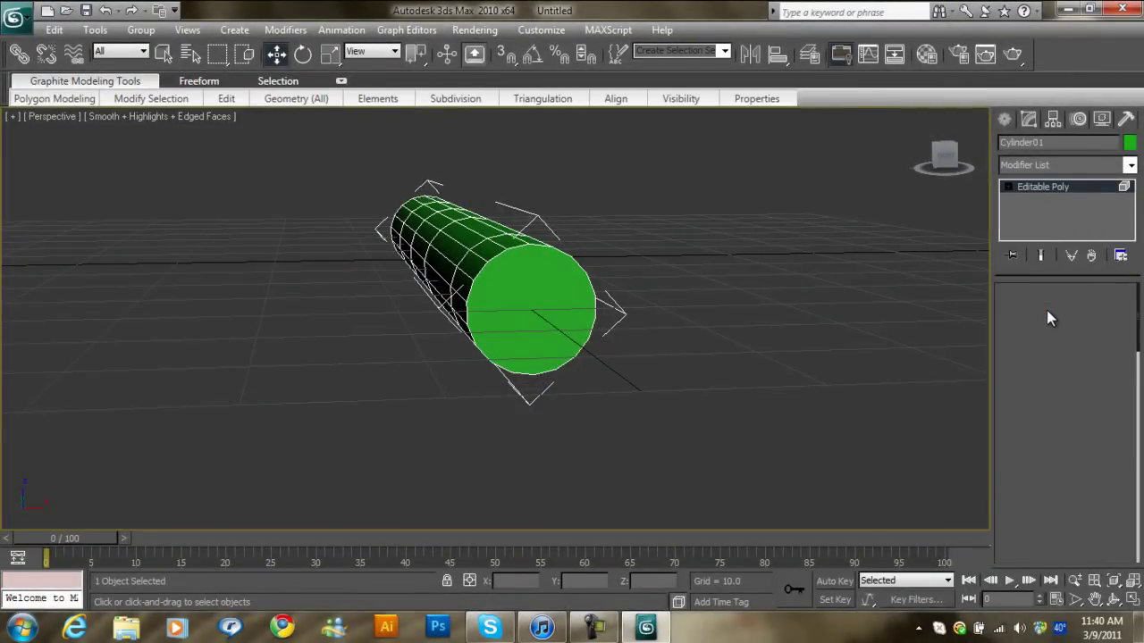
click(544, 293)
mouse_move(566, 352)
alt+middle_down()
mouse_move(348, 310)
mouse_move(563, 309)
alt+middle_up()
scroll(408, 319, up, 2)
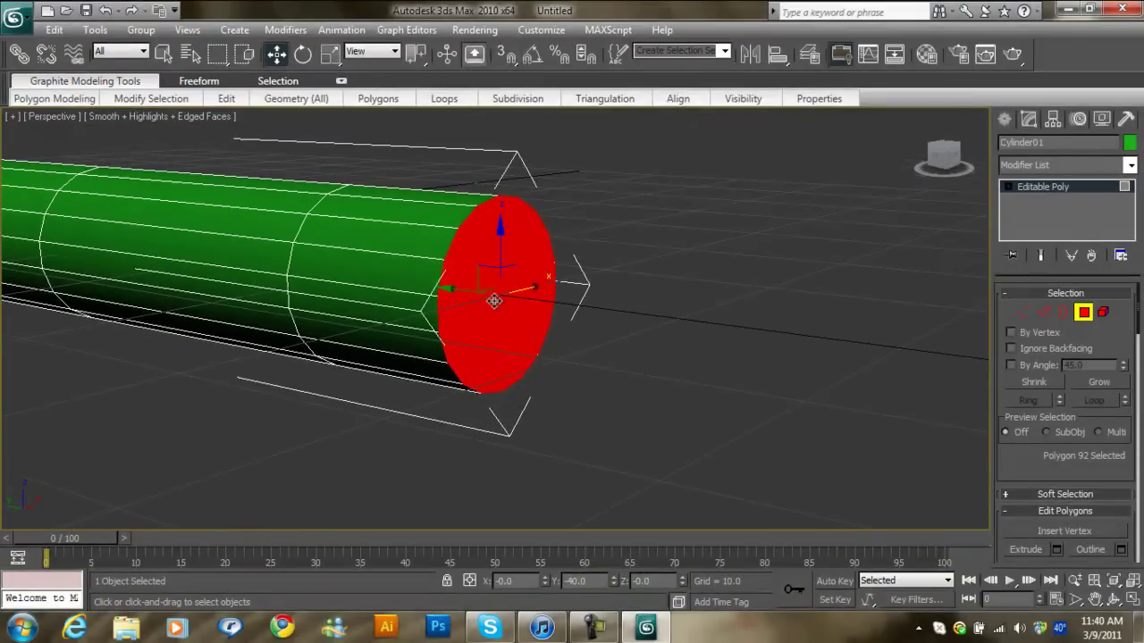
drag(452, 290, 407, 282)
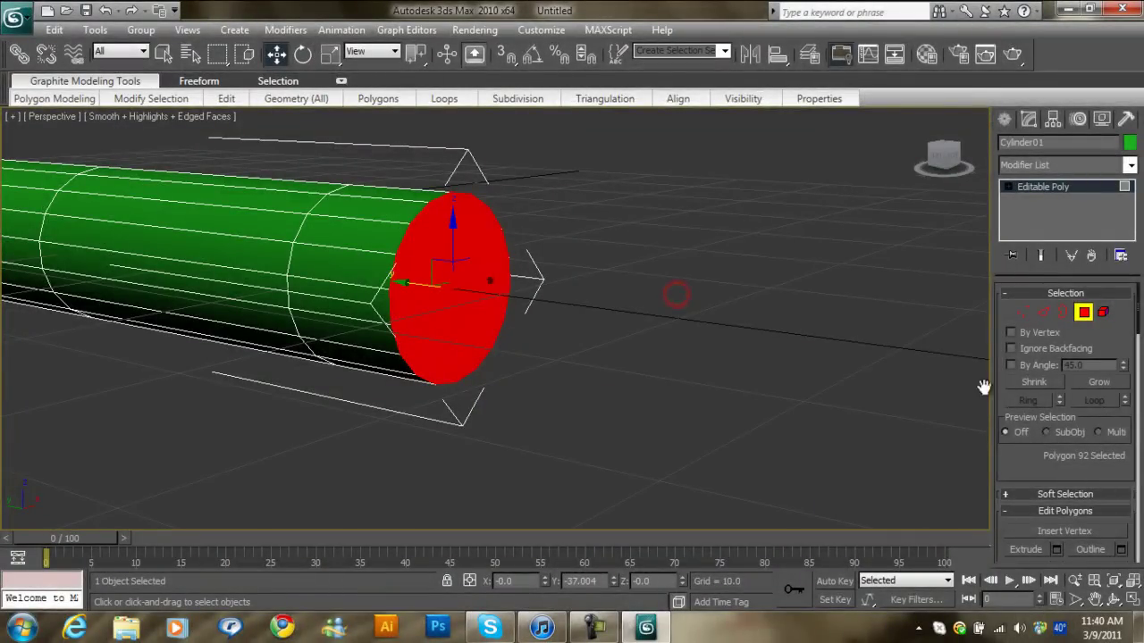
Step: Extrude the end face 2.0 units along its Local Normal
drag(1016, 452, 1006, 310)
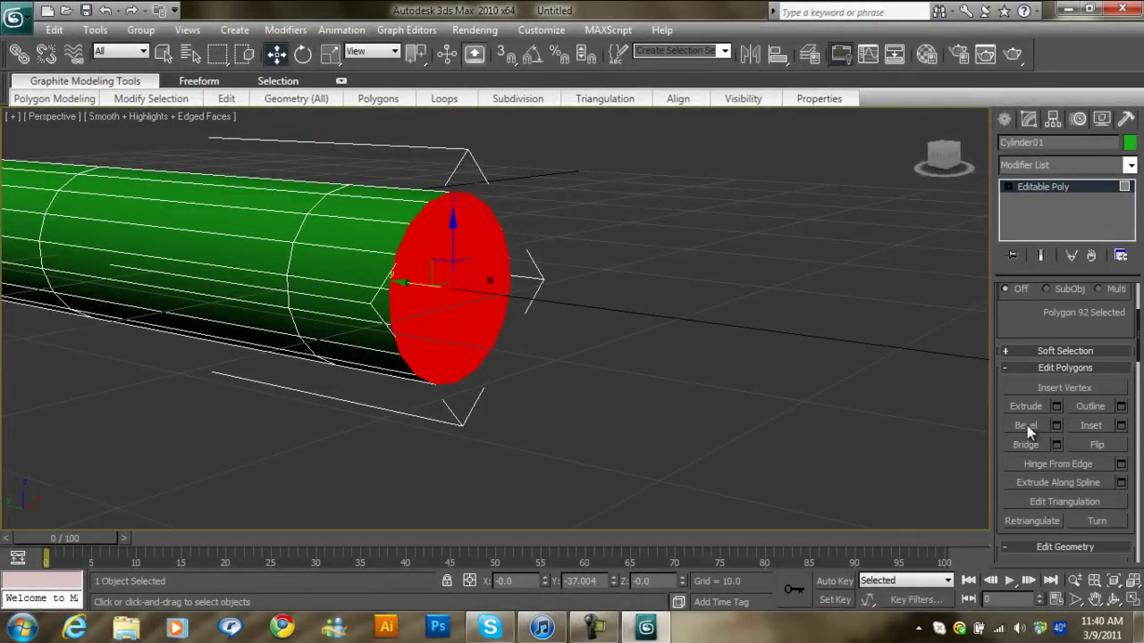
click(1054, 406)
mouse_move(536, 246)
mouse_down()
mouse_move(850, 205)
mouse_move(778, 203)
mouse_up()
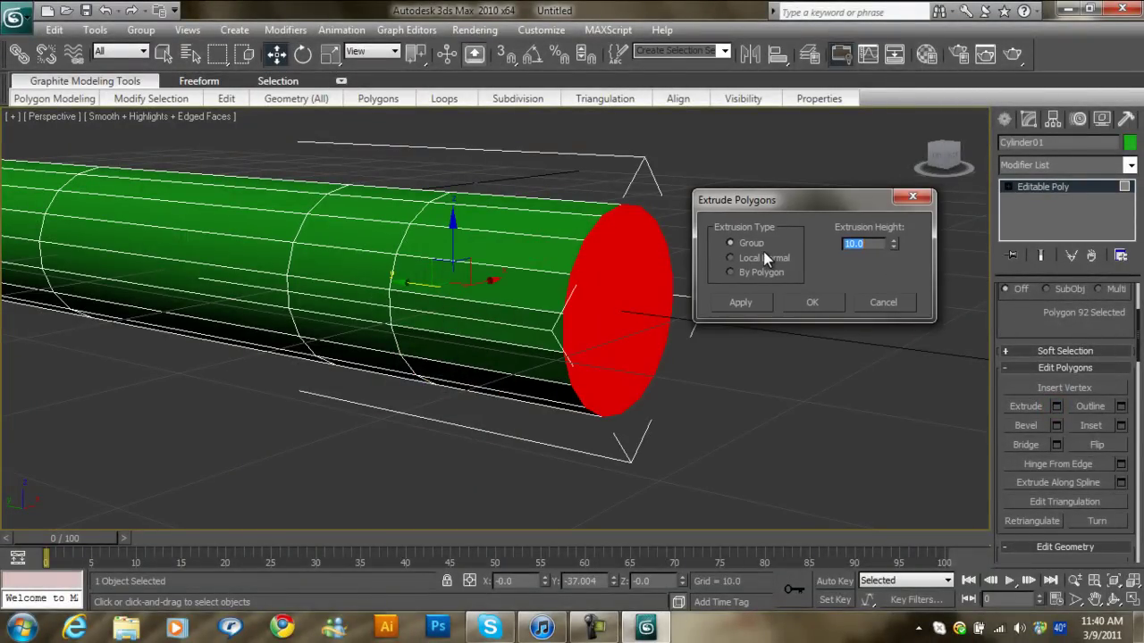
click(729, 258)
double_click(875, 242)
key(Return)
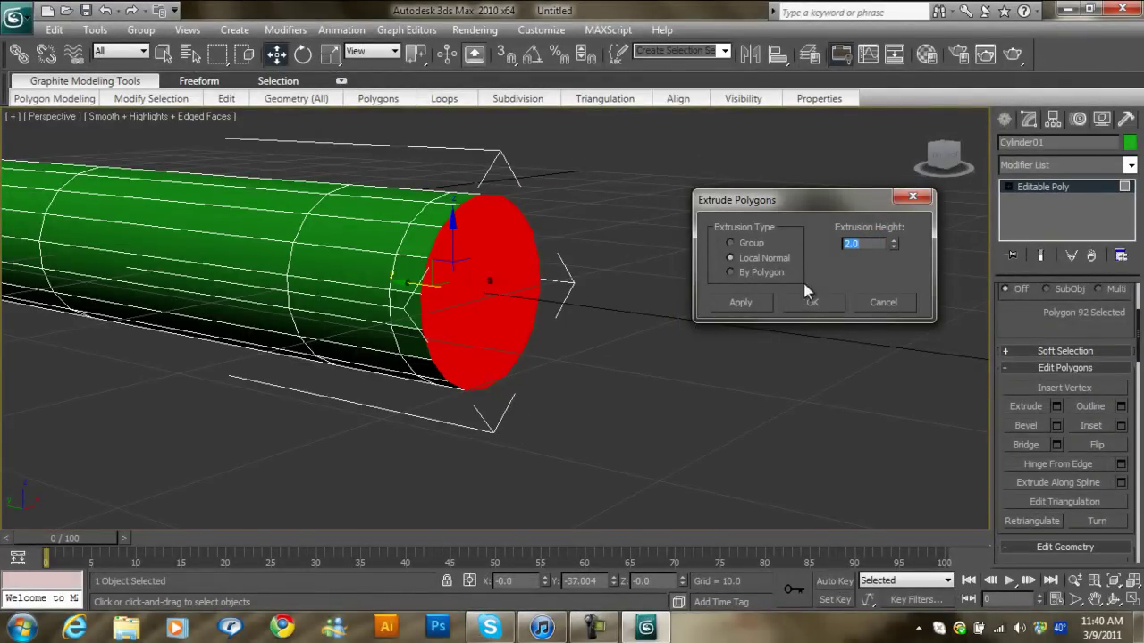
click(1055, 425)
Step: Taper the end to a point with a bevel of height 14.28 and outline -4.9
drag(751, 201, 825, 181)
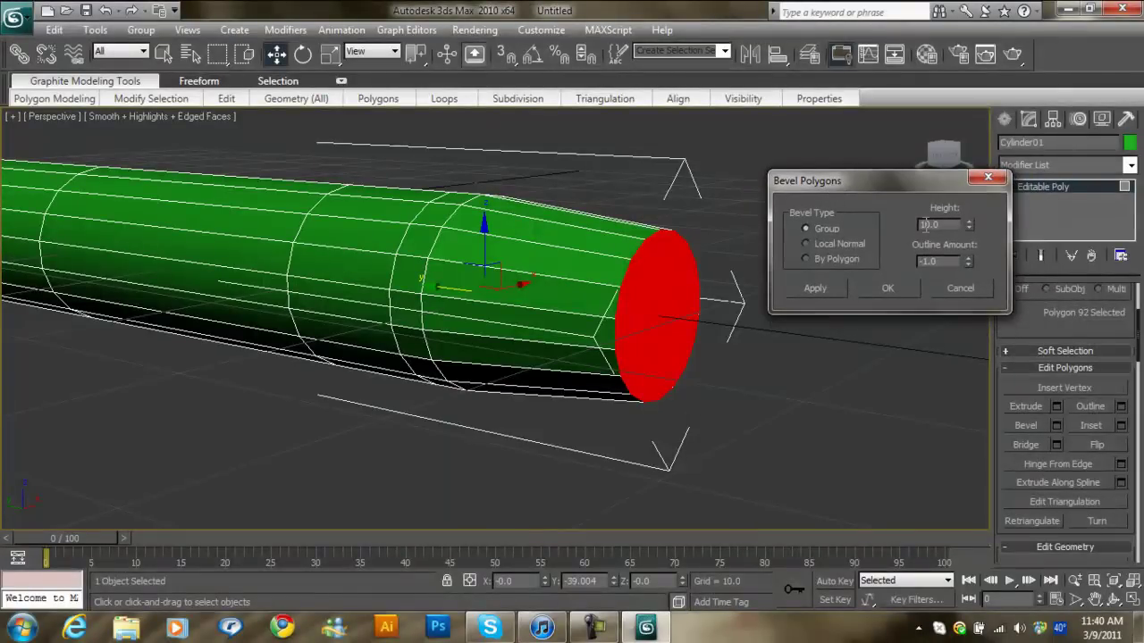
click(968, 222)
click(968, 222)
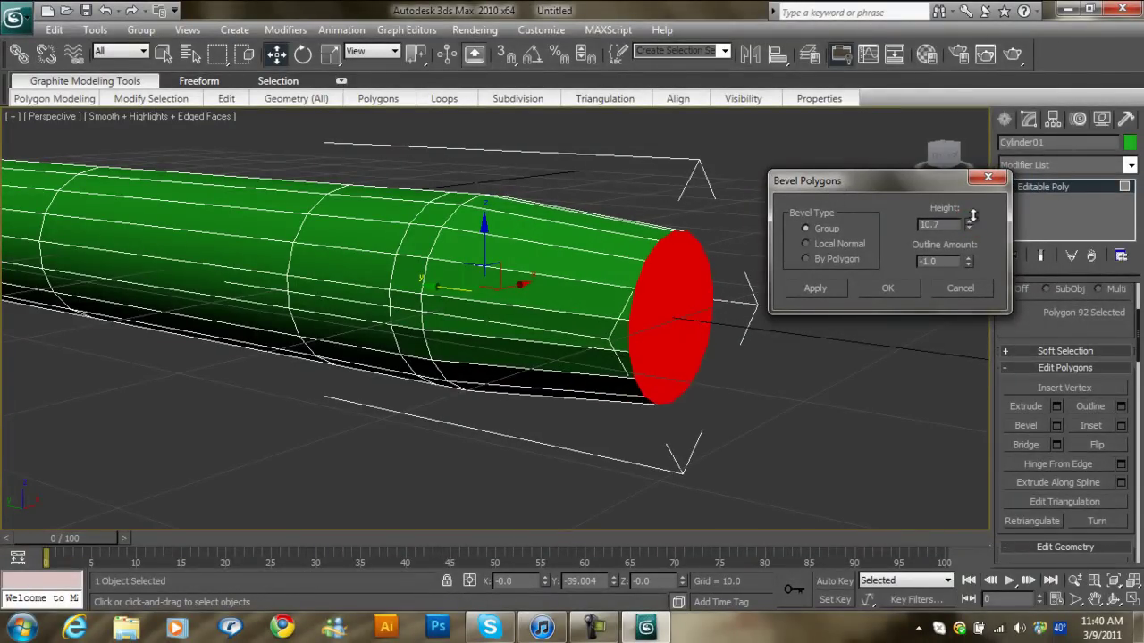
drag(968, 257, 978, 585)
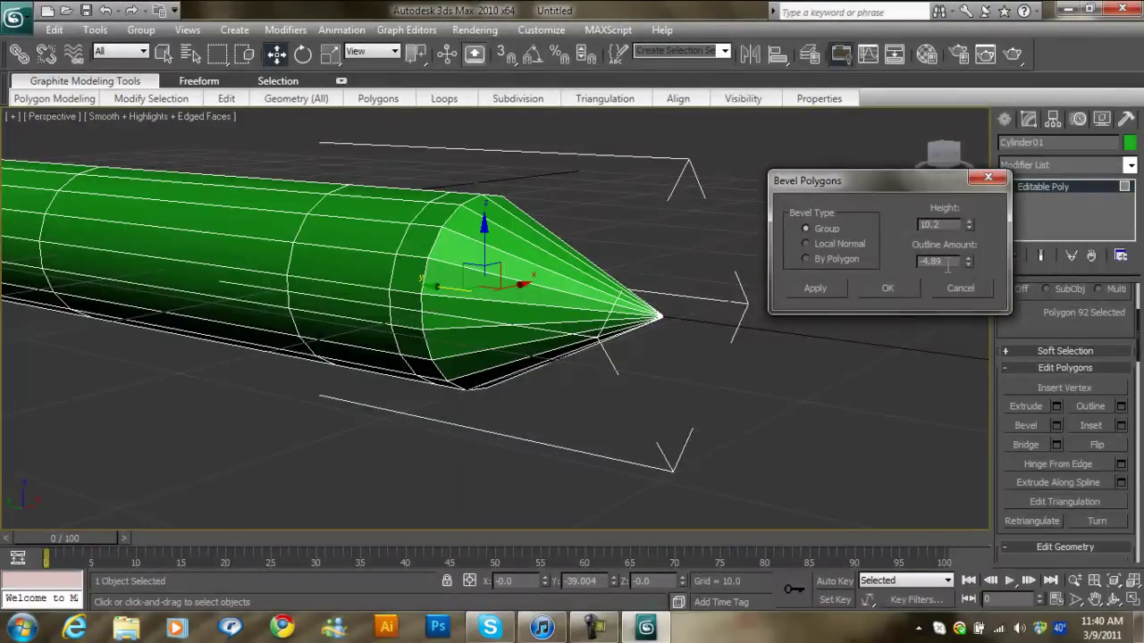
text(4)
key(Return)
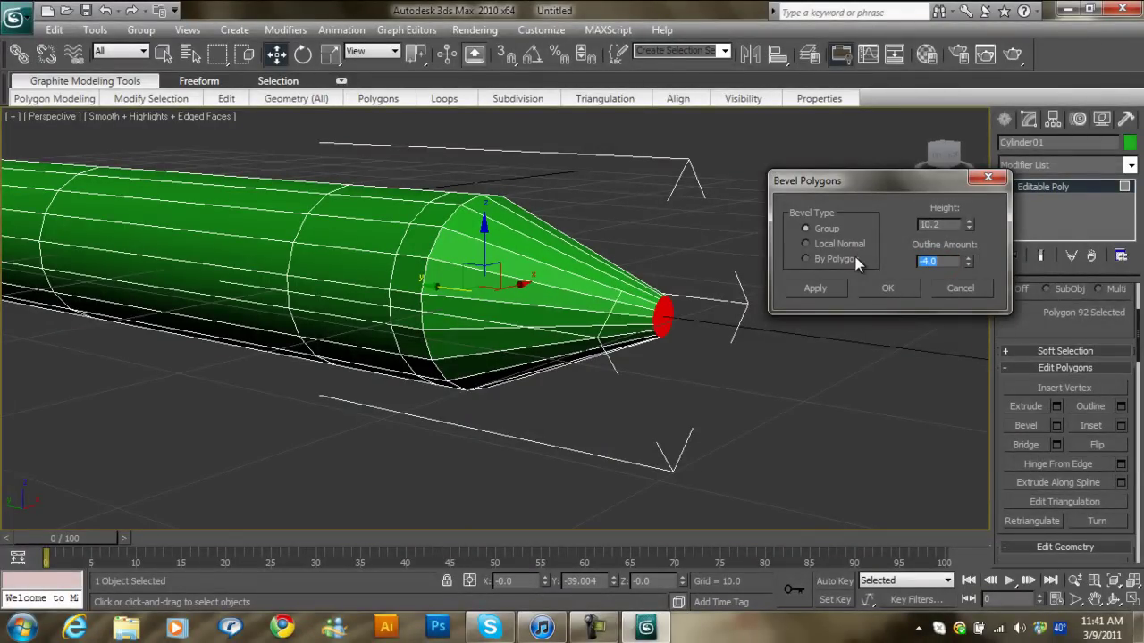
drag(966, 260, 973, 278)
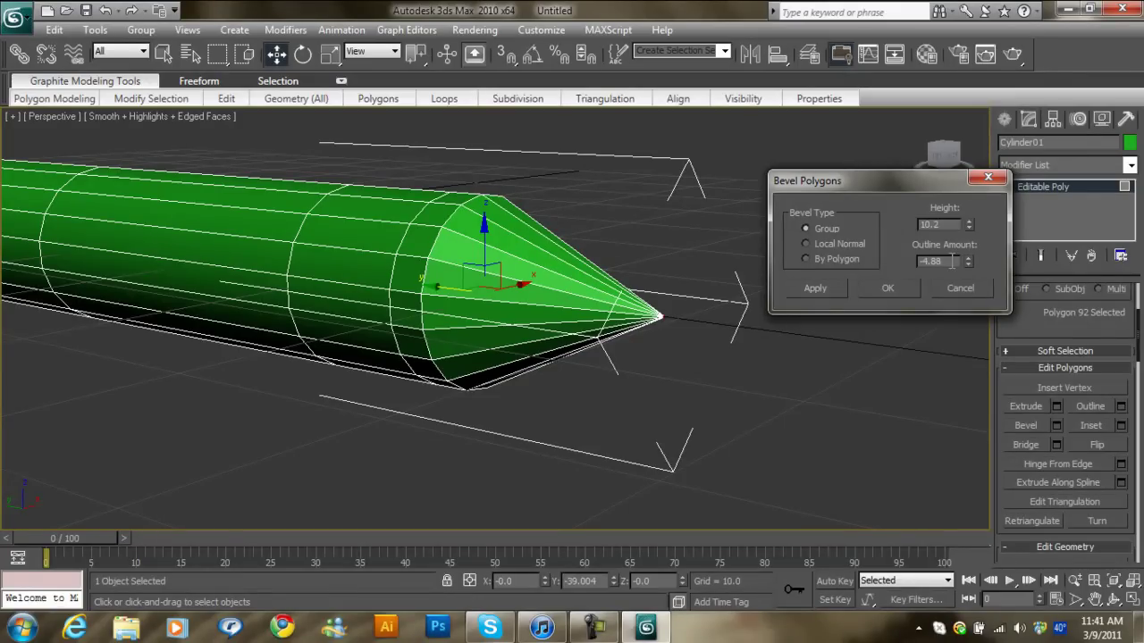
text(-4.90)
key(Return)
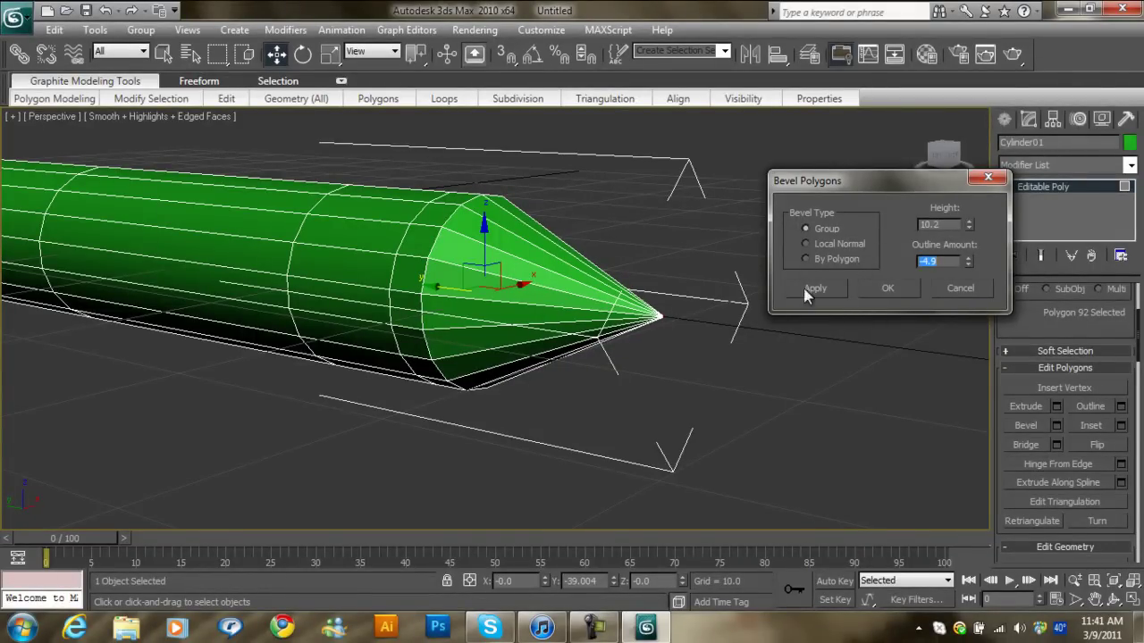
drag(968, 224, 959, 186)
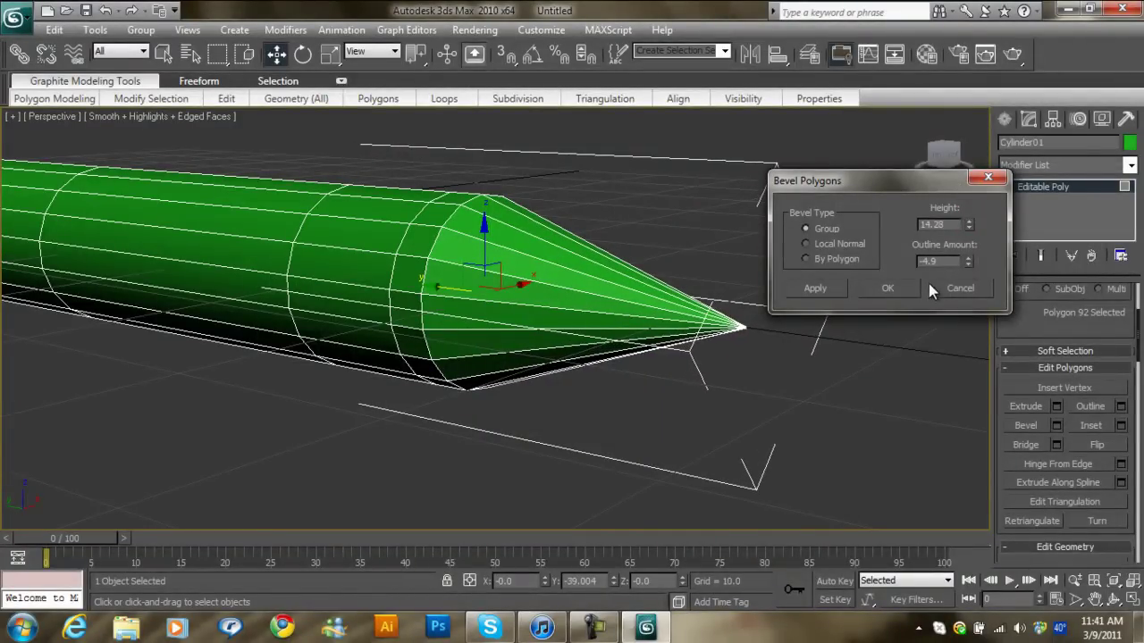
click(887, 288)
Step: Orbit to the cylinder's opposite end and select its flat cap face
click(738, 256)
scroll(679, 277, down, 5)
mouse_move(615, 295)
alt+middle_down()
mouse_move(677, 294)
mouse_move(396, 271)
alt+middle_up()
scroll(506, 304, up, 5)
mouse_move(506, 304)
middle_down()
mouse_move(383, 200)
mouse_move(741, 319)
mouse_move(345, 286)
mouse_move(307, 304)
mouse_move(464, 286)
middle_up()
click(323, 297)
Step: Maximize a viewport switched to Back view, centred on the selected end face
mouse_move(405, 306)
alt+middle_down()
mouse_move(319, 313)
mouse_move(452, 317)
mouse_move(429, 299)
mouse_move(400, 309)
alt+middle_up()
scroll(441, 314, up, 2)
scroll(417, 319, up, 3)
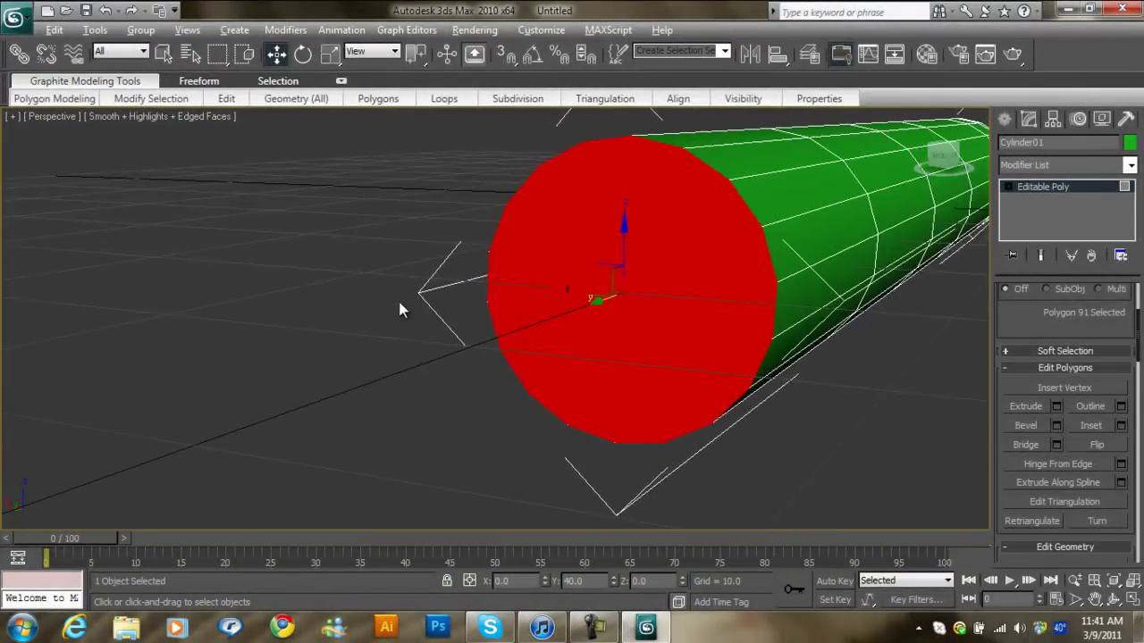
key(alt+w)
right_click(662, 236)
key(z)
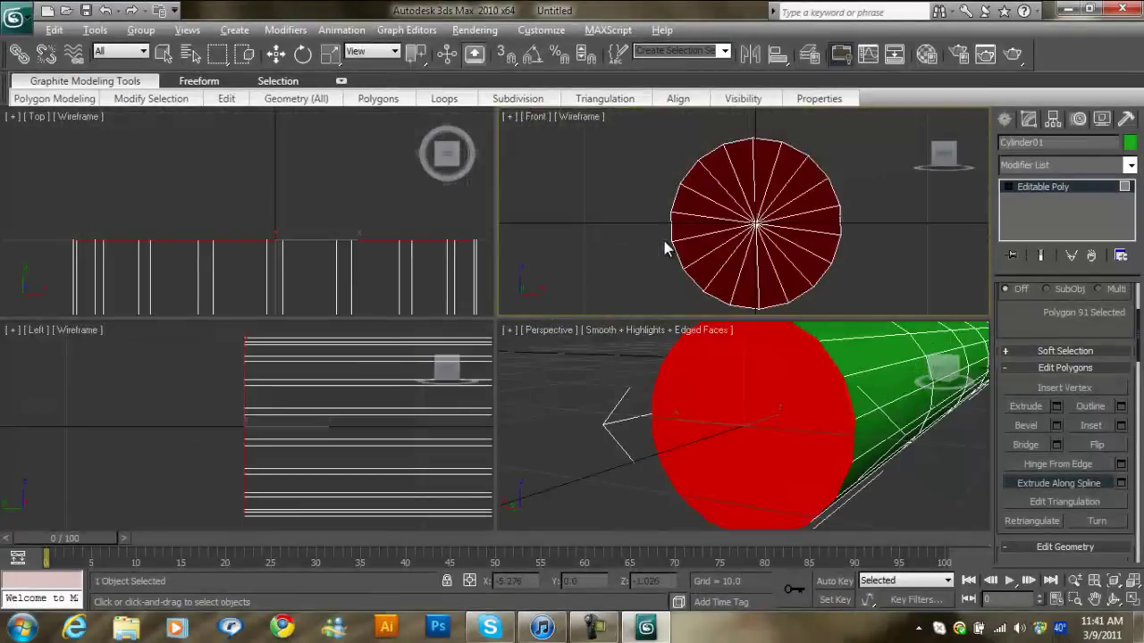
key(alt+w)
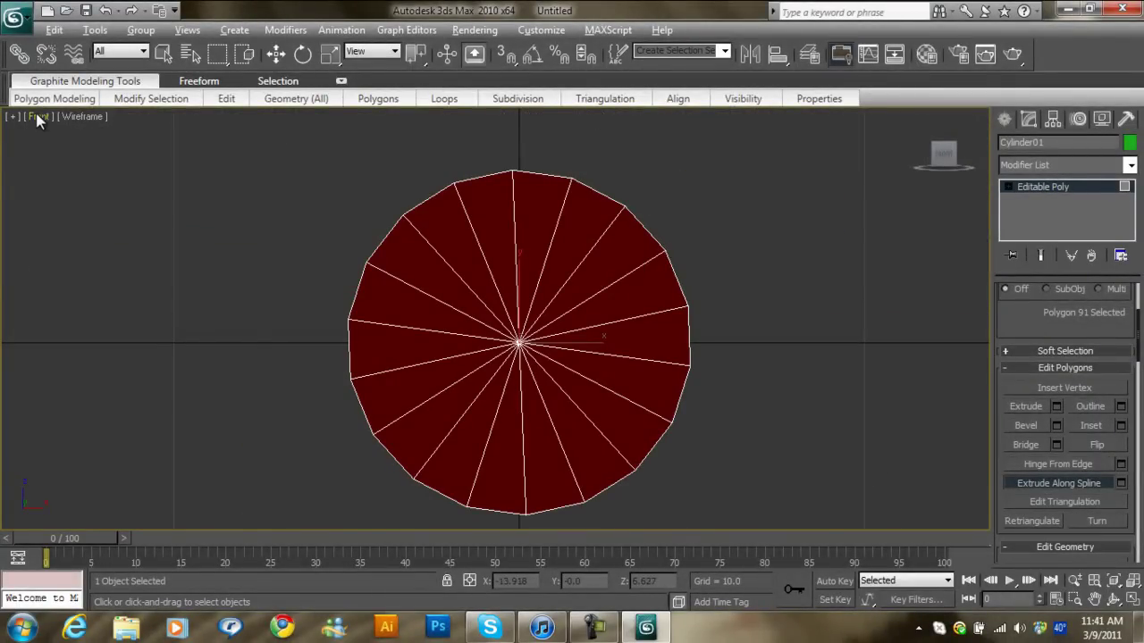
click(36, 116)
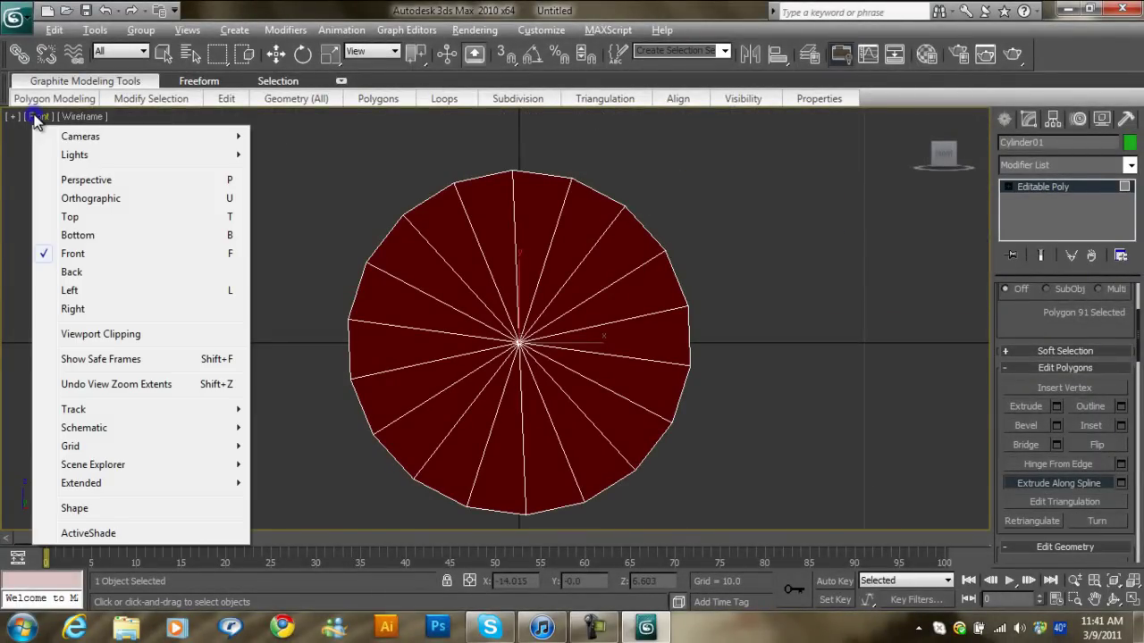
click(84, 274)
mouse_move(547, 424)
middle_down()
mouse_move(575, 339)
mouse_move(597, 331)
middle_up()
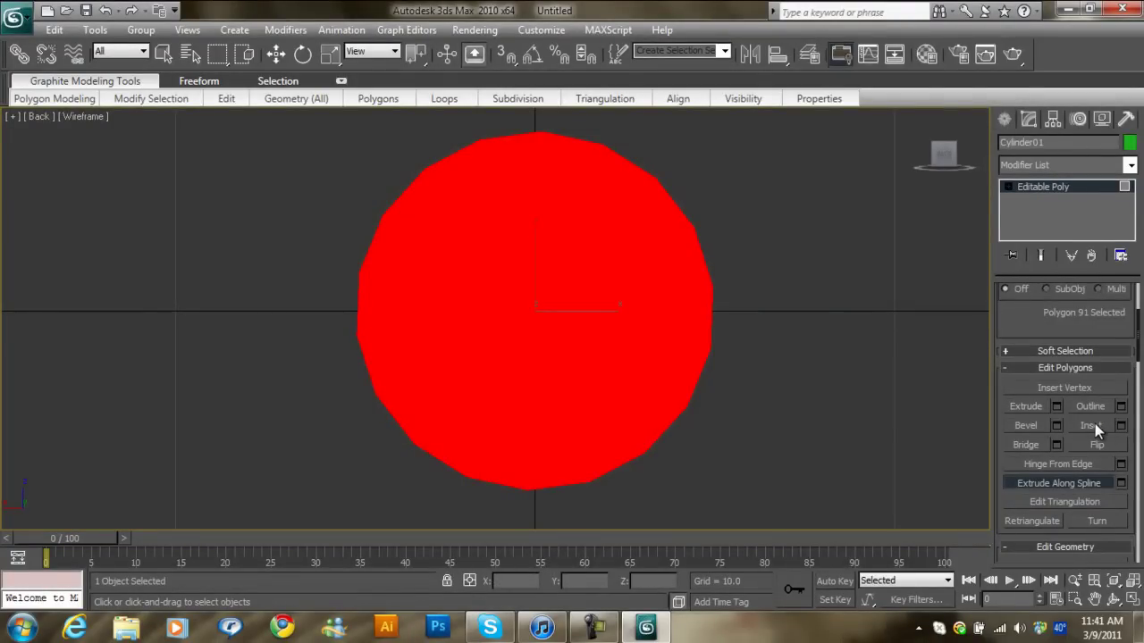
Step: Inset the back end face to leave a thin outer ring
click(1095, 424)
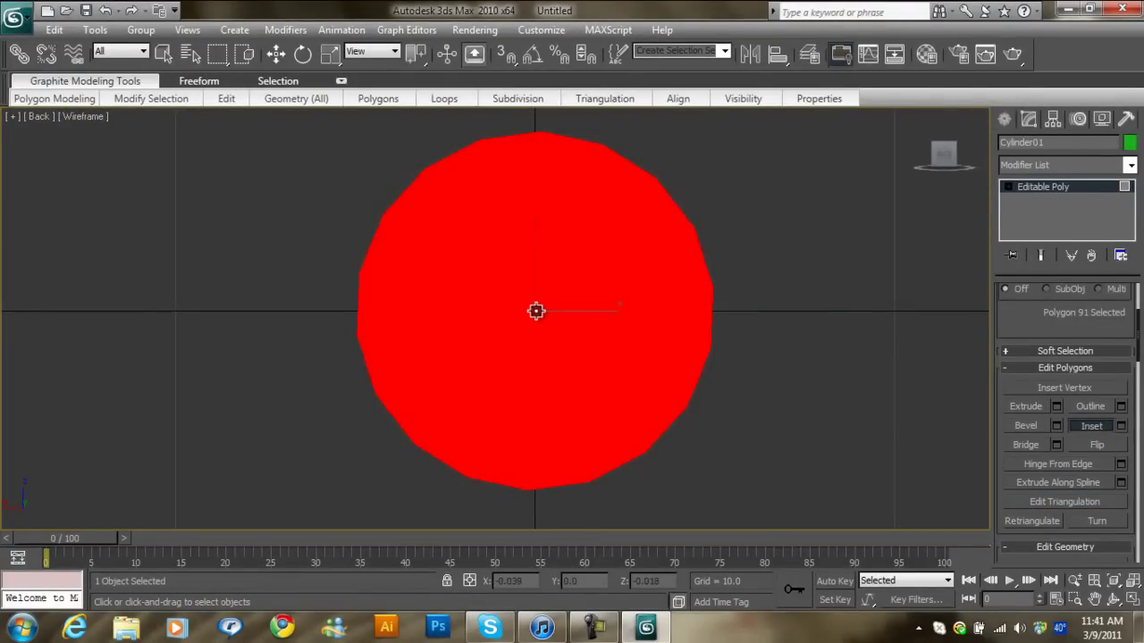
mouse_move(536, 311)
mouse_down()
mouse_move(546, 337)
mouse_move(528, 268)
mouse_move(540, 293)
mouse_up()
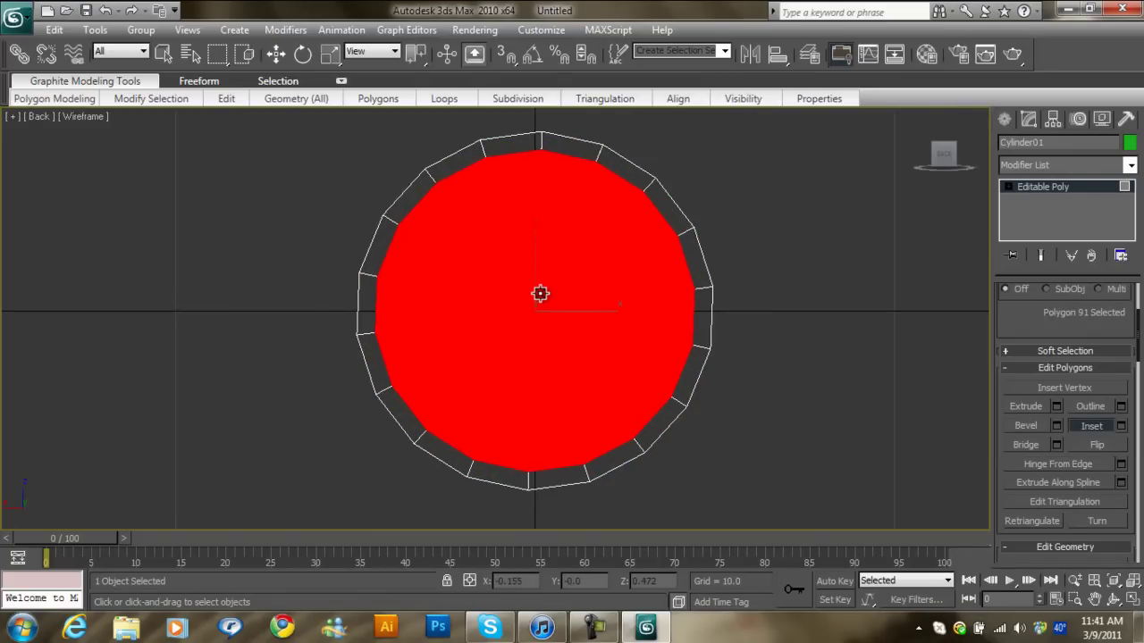
key(w)
click(780, 310)
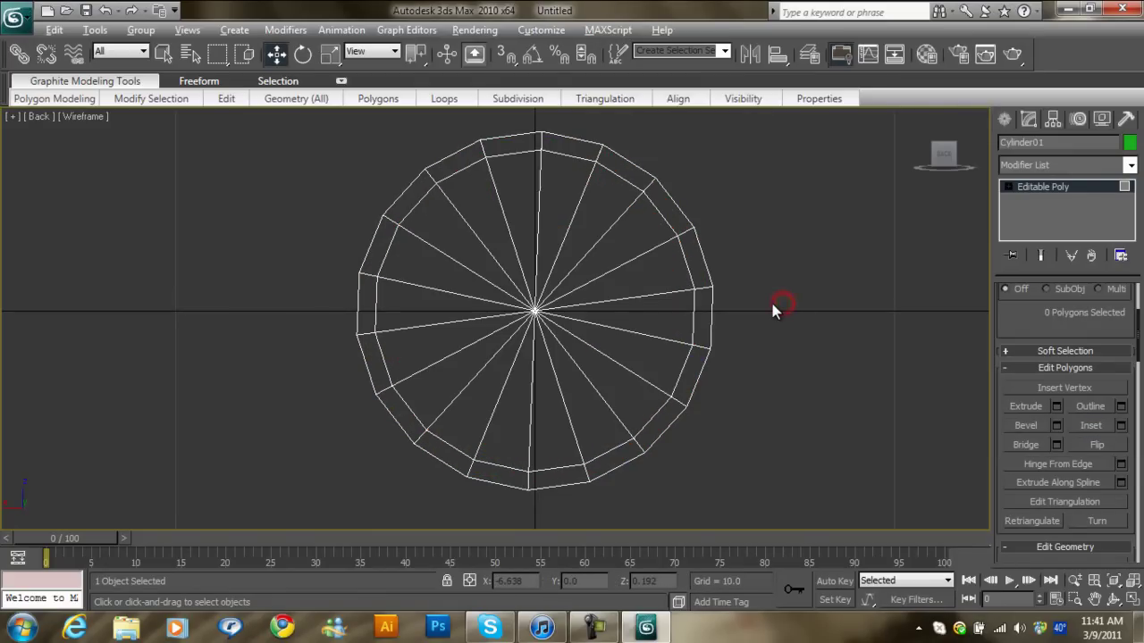
Step: Select the inset centre face in Perspective and orbit close to the red cap
key(alt+w)
right_click(773, 373)
key(alt+w)
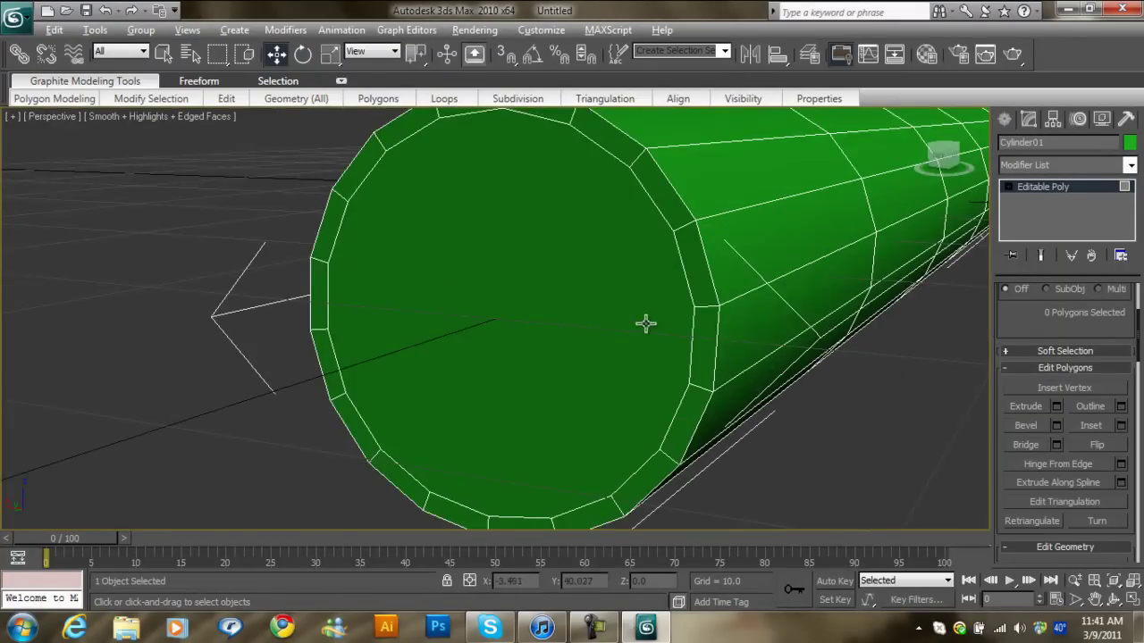
scroll(658, 309, down, 4)
click(550, 260)
mouse_move(620, 304)
alt+middle_down()
mouse_move(530, 305)
mouse_move(546, 245)
alt+middle_up()
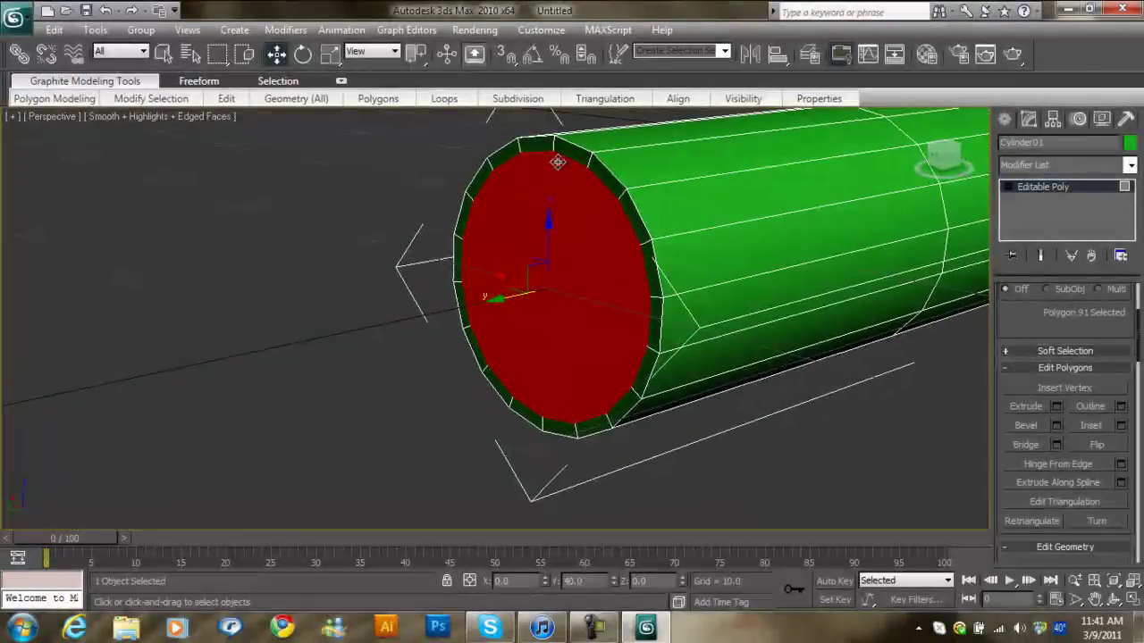
middle_drag(585, 300, 616, 288)
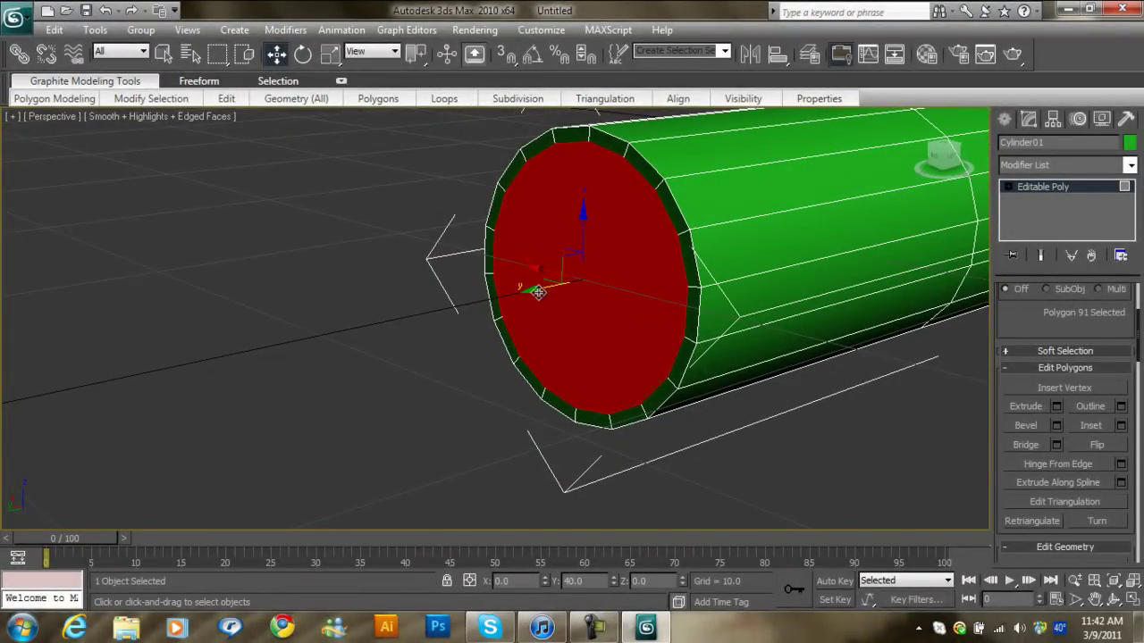
mouse_move(536, 288)
alt+middle_down()
mouse_move(650, 356)
mouse_move(560, 352)
mouse_move(638, 359)
alt+middle_up()
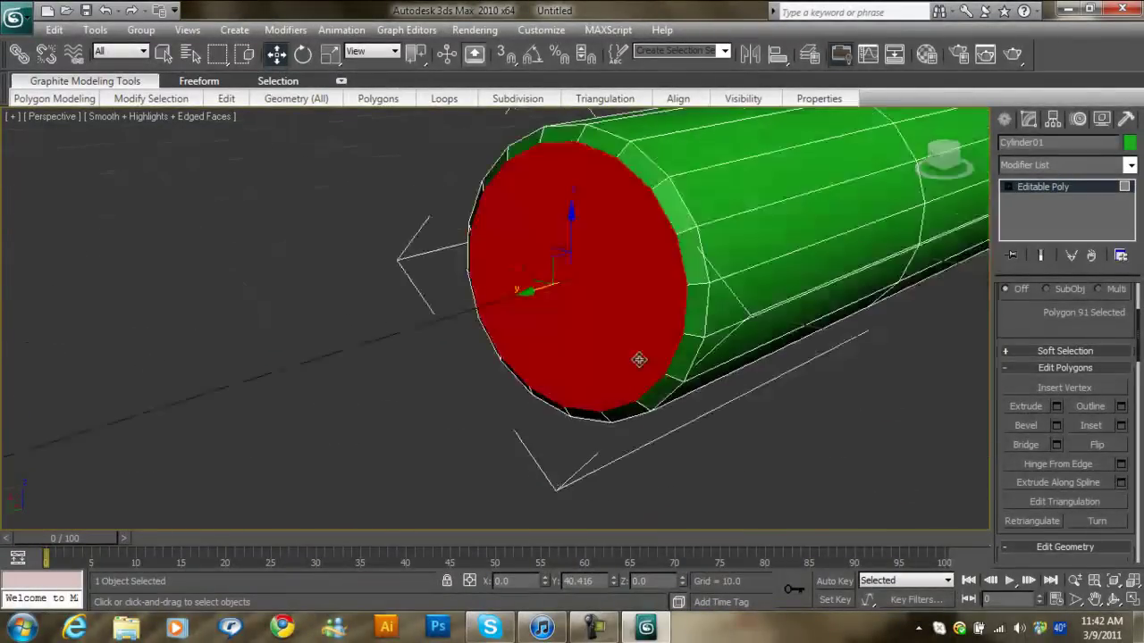
Step: Recess the end cap with a -1.0 extrusion height
click(1056, 406)
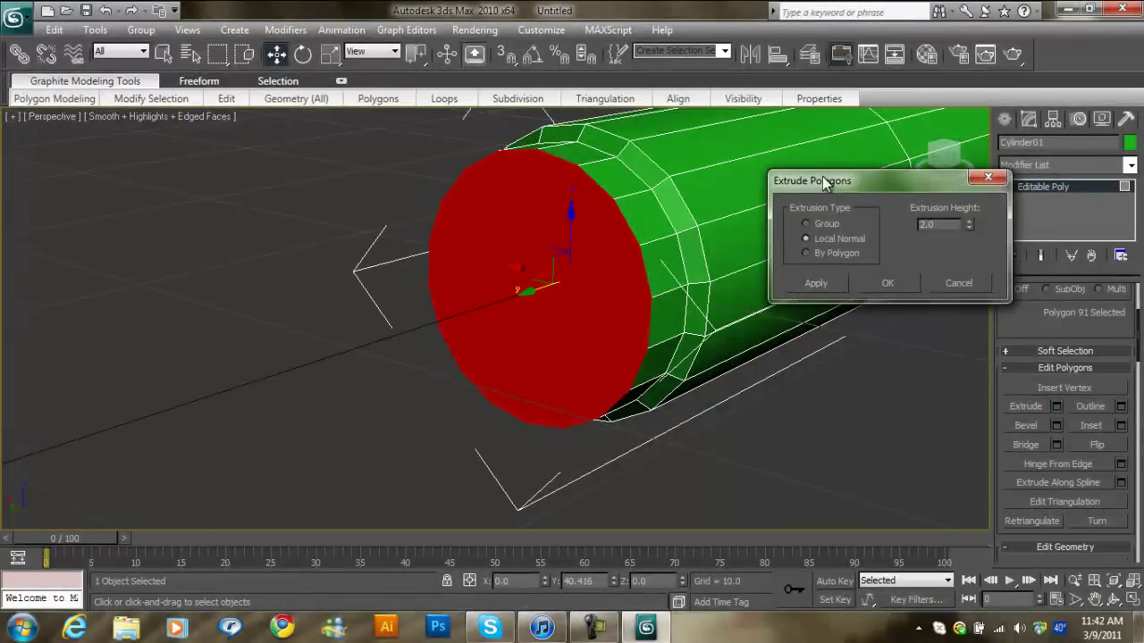
text(1)
text(1)
key(Return)
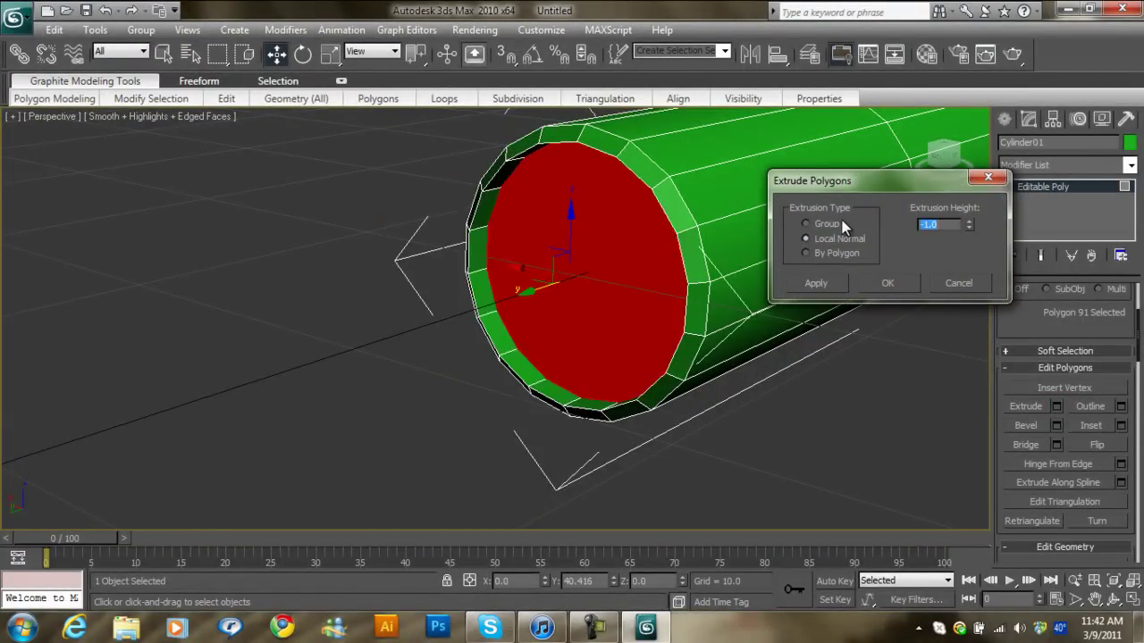
click(883, 283)
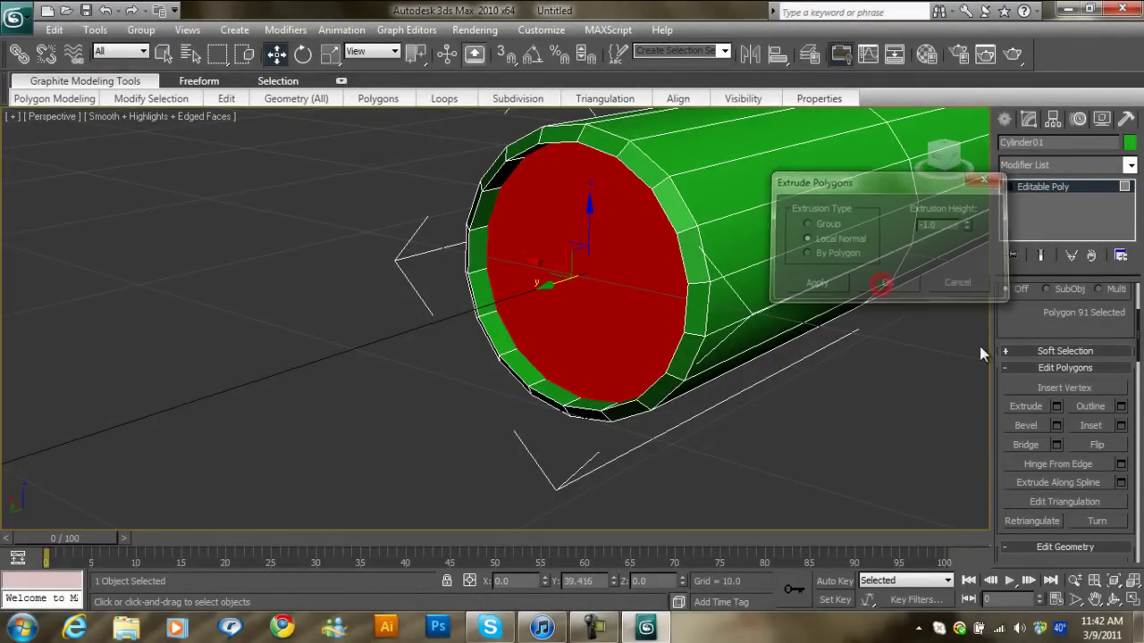
Step: Inset the cap in the maximized Back view, leaving a thin rim ring, then return to Perspective
click(1087, 426)
key(alt+w)
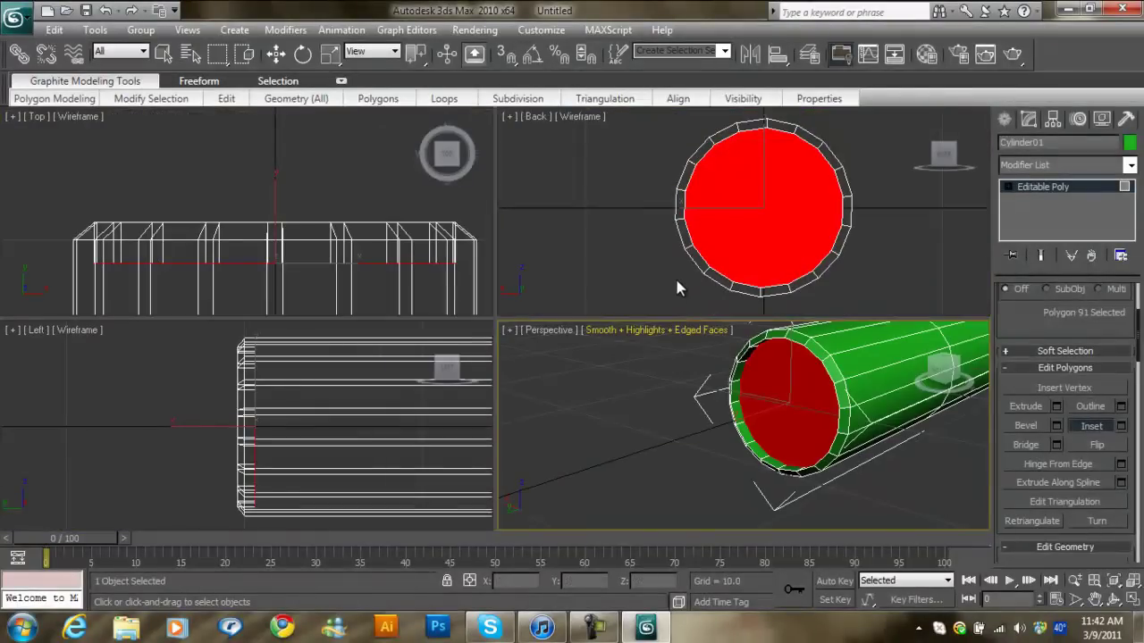
key(alt+w)
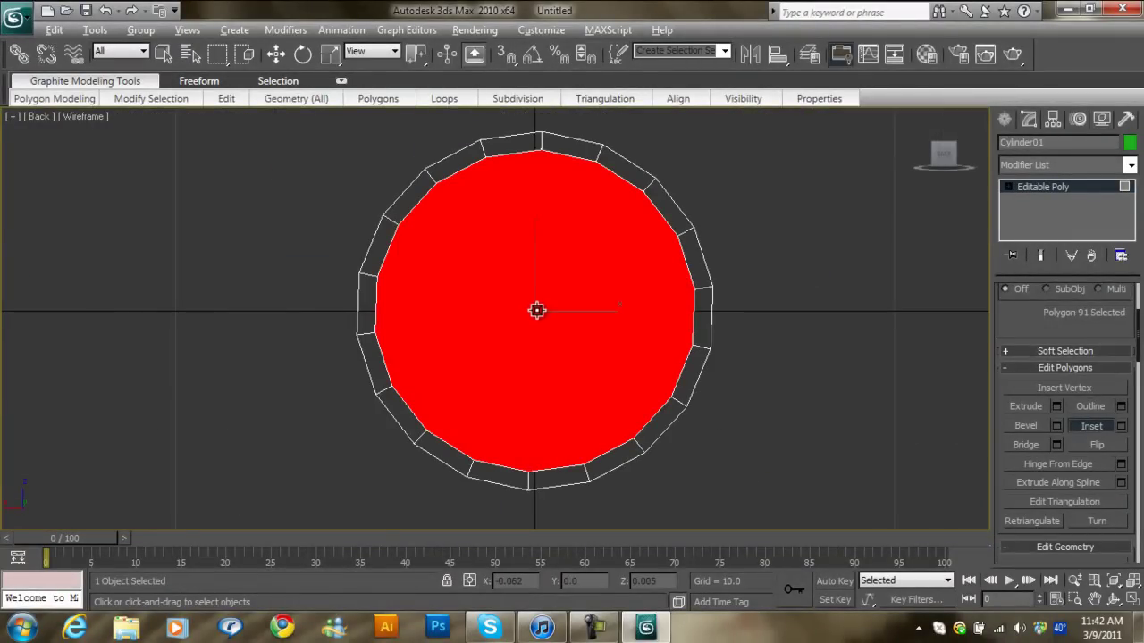
drag(536, 310, 536, 319)
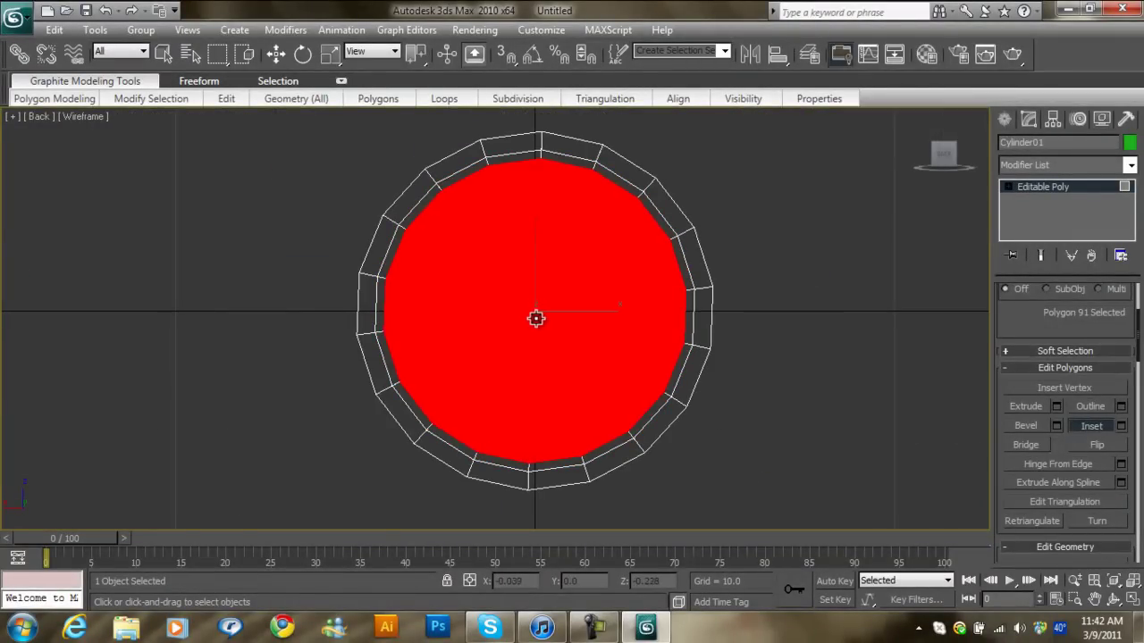
key(alt+w)
right_click(737, 359)
key(alt+w)
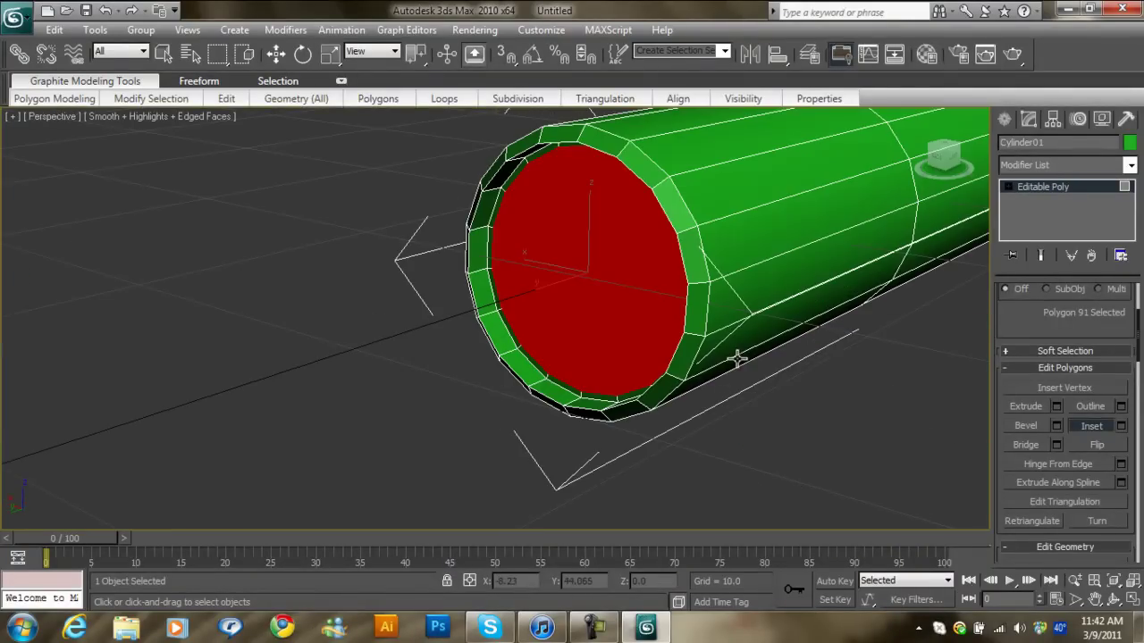
Step: Apply a first bevel to the end cap with height 5.312 and outline -0.05
click(1056, 425)
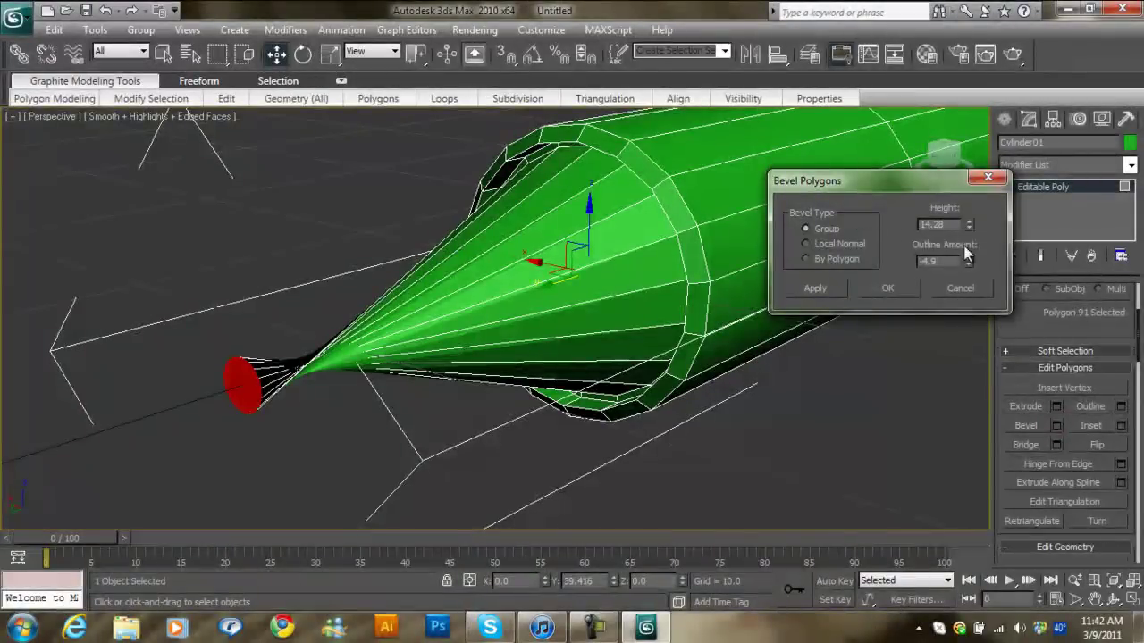
right_click(968, 259)
mouse_move(968, 224)
mouse_down()
mouse_move(980, 288)
mouse_move(803, 309)
mouse_up()
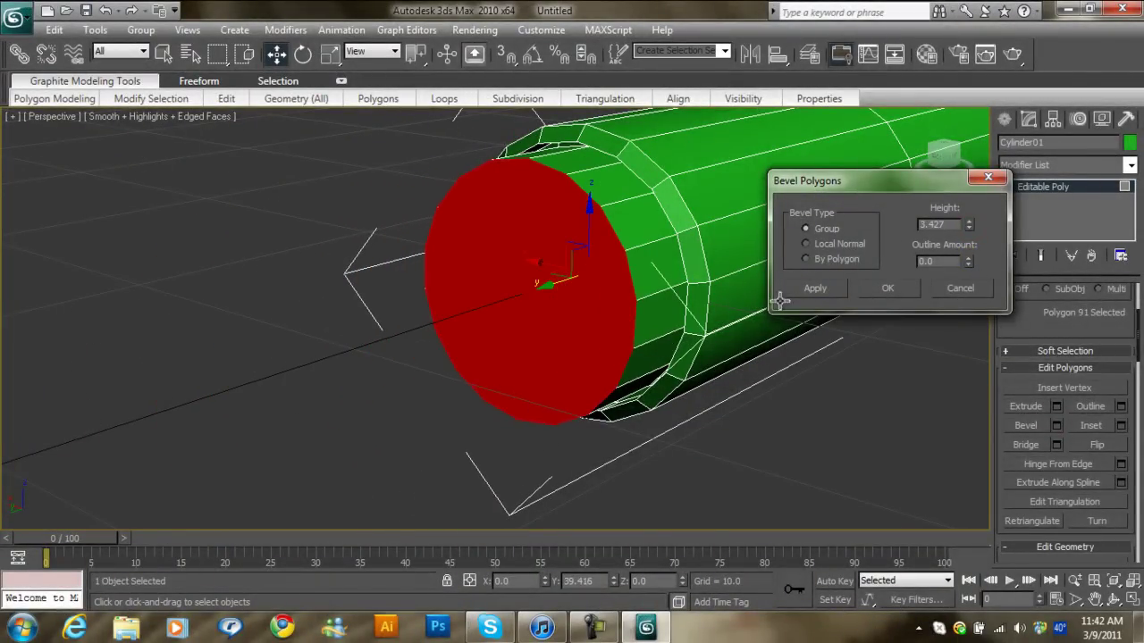
alt+middle_drag(715, 295, 633, 289)
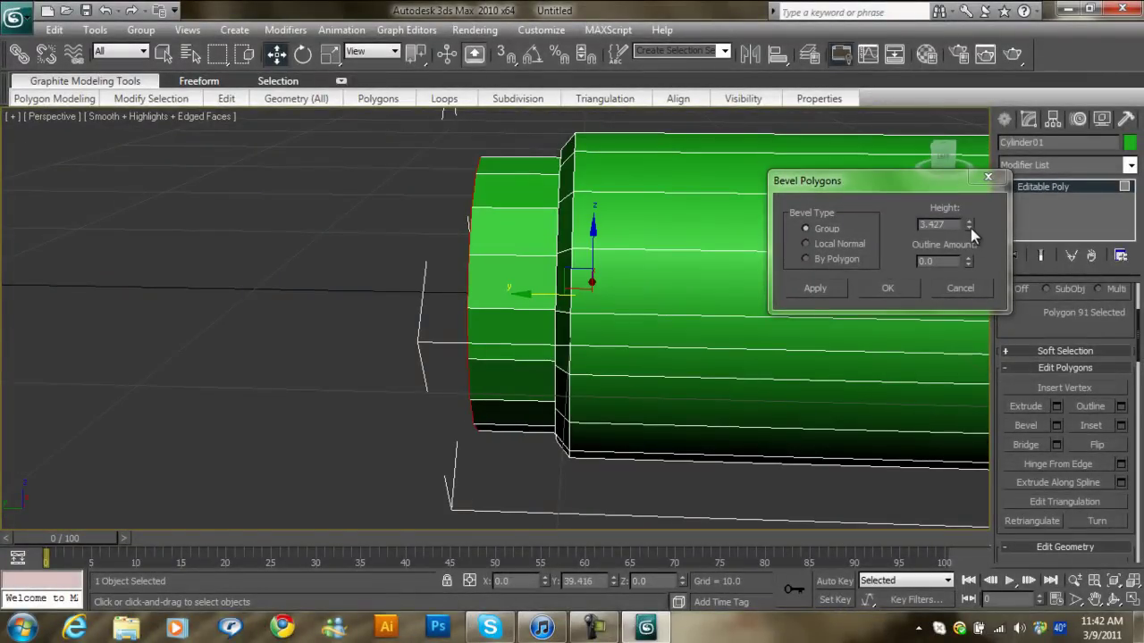
drag(971, 229, 949, 175)
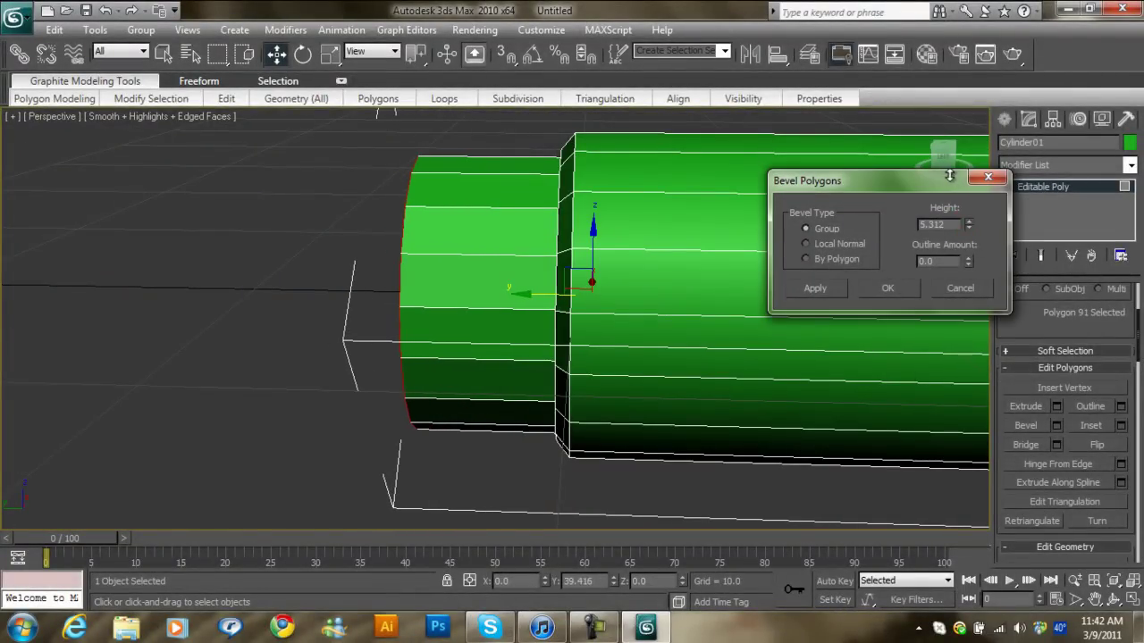
drag(968, 258, 969, 260)
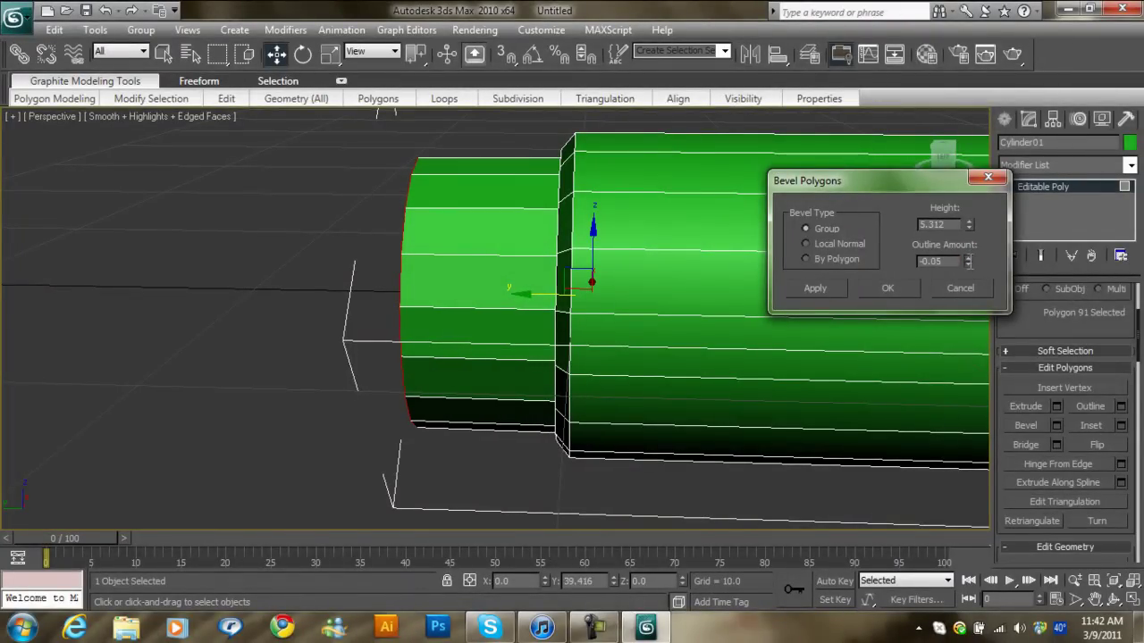
alt+middle_drag(527, 273, 608, 282)
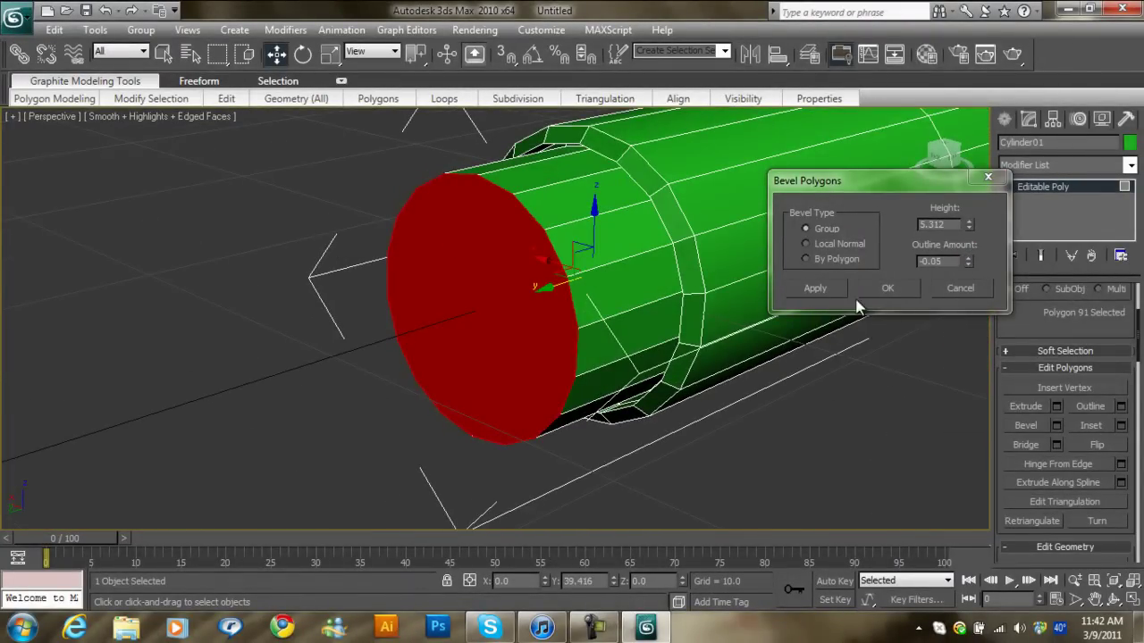
click(815, 289)
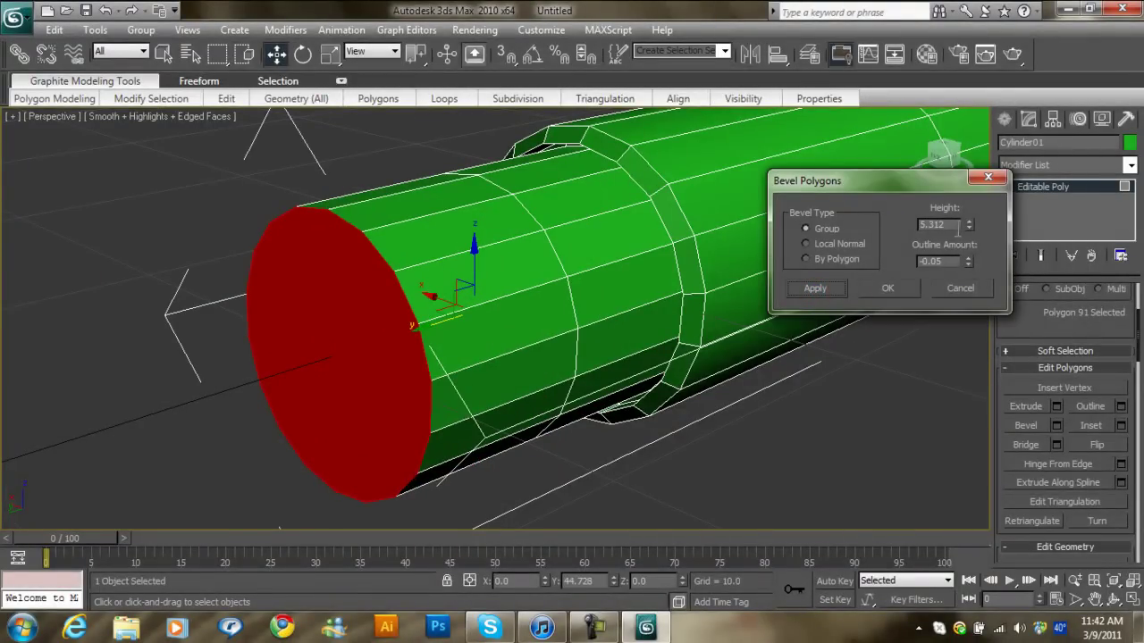
Step: Add a second thin bevel with height 0.319 and outline -0.12, then deselect the cap
drag(966, 232, 981, 306)
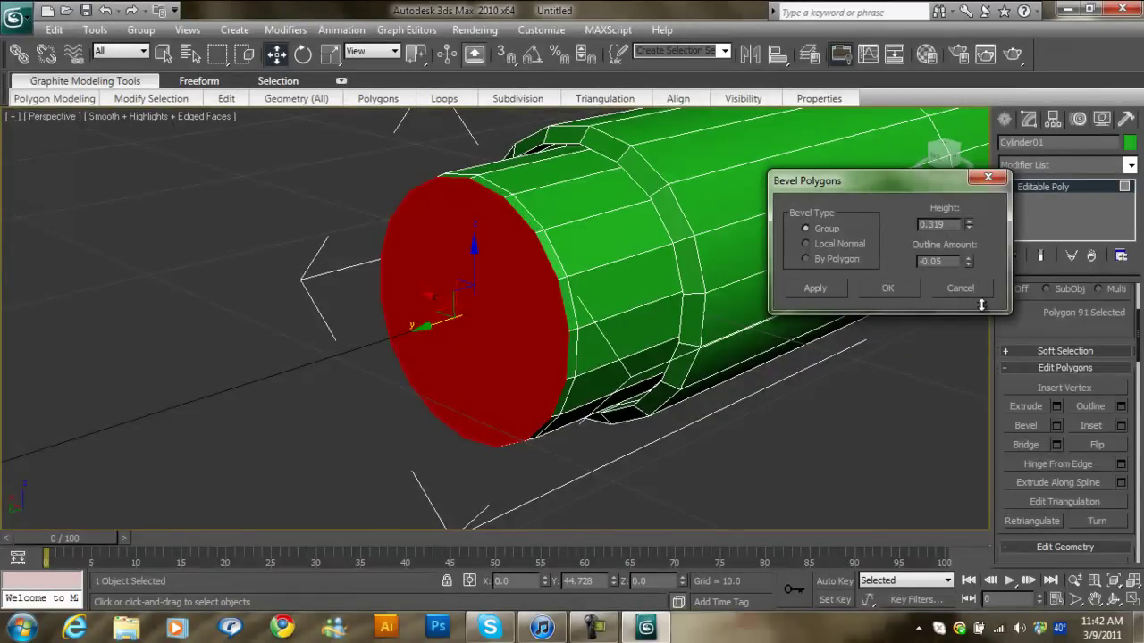
drag(968, 259, 966, 266)
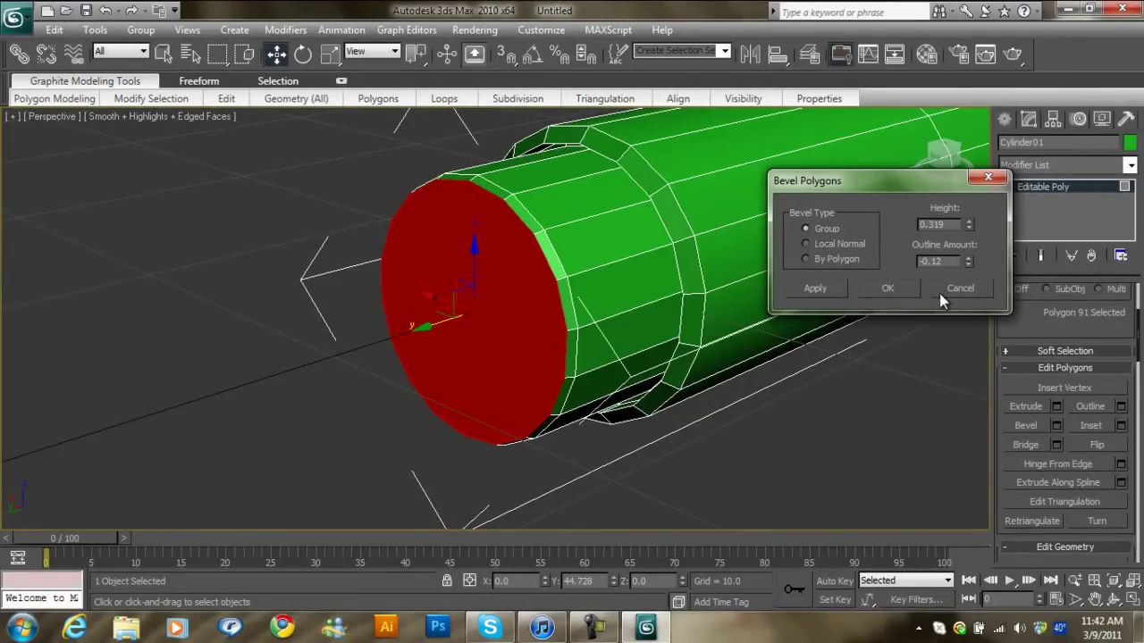
click(894, 289)
click(780, 447)
Step: Orbit, zoom and pan to inspect the pencil's back end lying horizontally
mouse_move(780, 447)
alt+middle_down()
mouse_move(754, 430)
mouse_move(798, 425)
alt+middle_up()
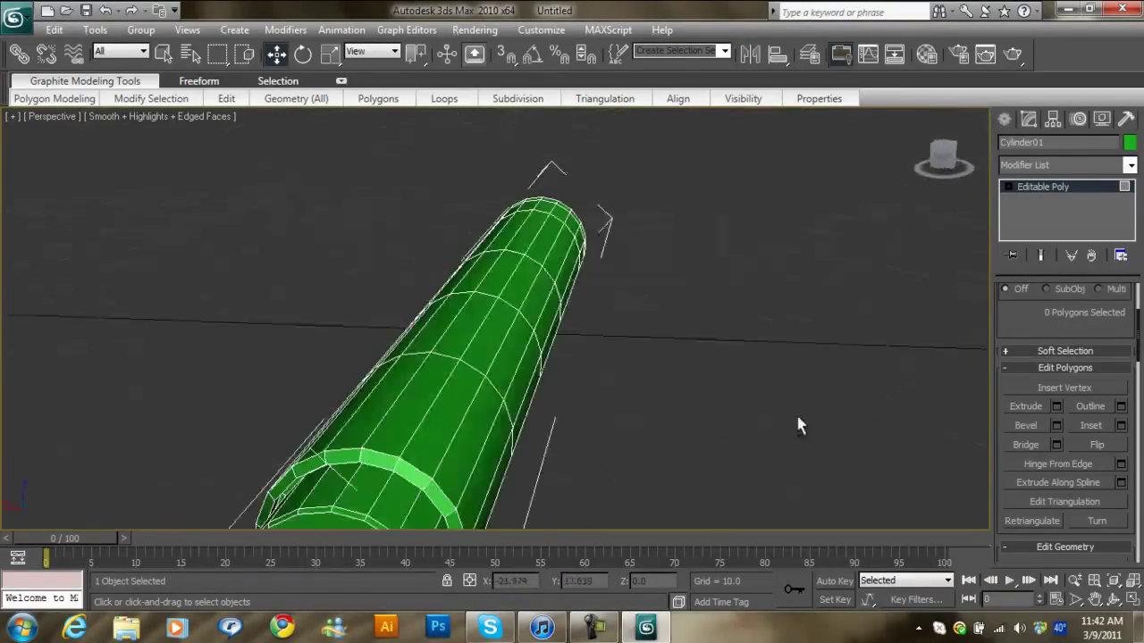
alt+middle_drag(712, 299, 608, 319)
scroll(607, 319, down, 2)
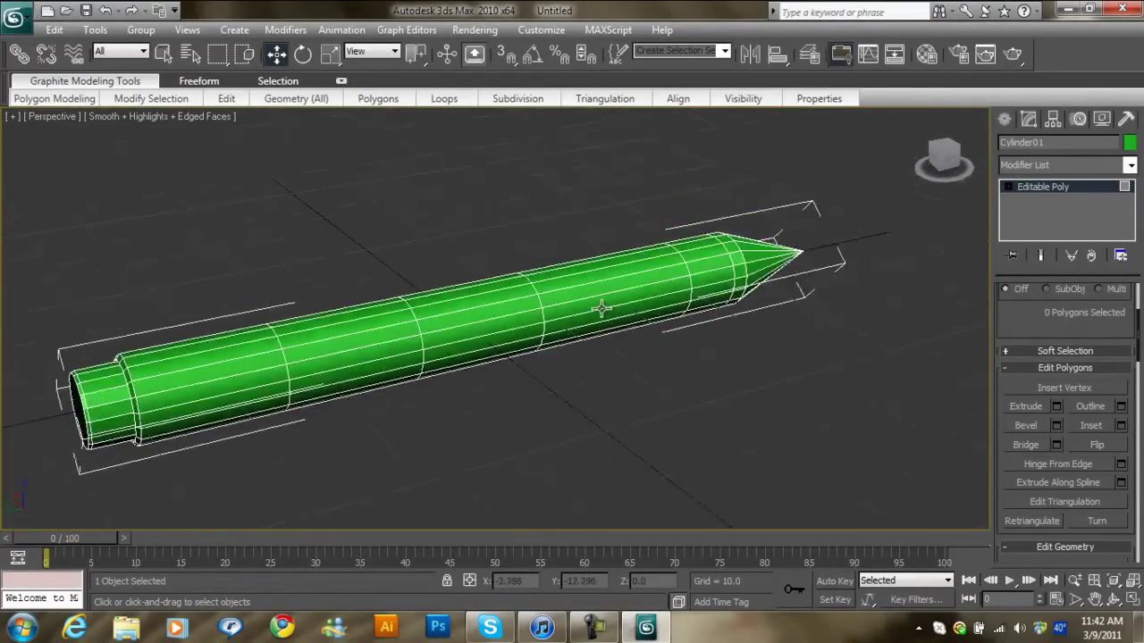
scroll(602, 311, down, 1)
scroll(590, 302, down, 1)
scroll(554, 321, up, 4)
middle_drag(513, 342, 658, 288)
scroll(413, 303, down, 1)
middle_drag(413, 304, 377, 313)
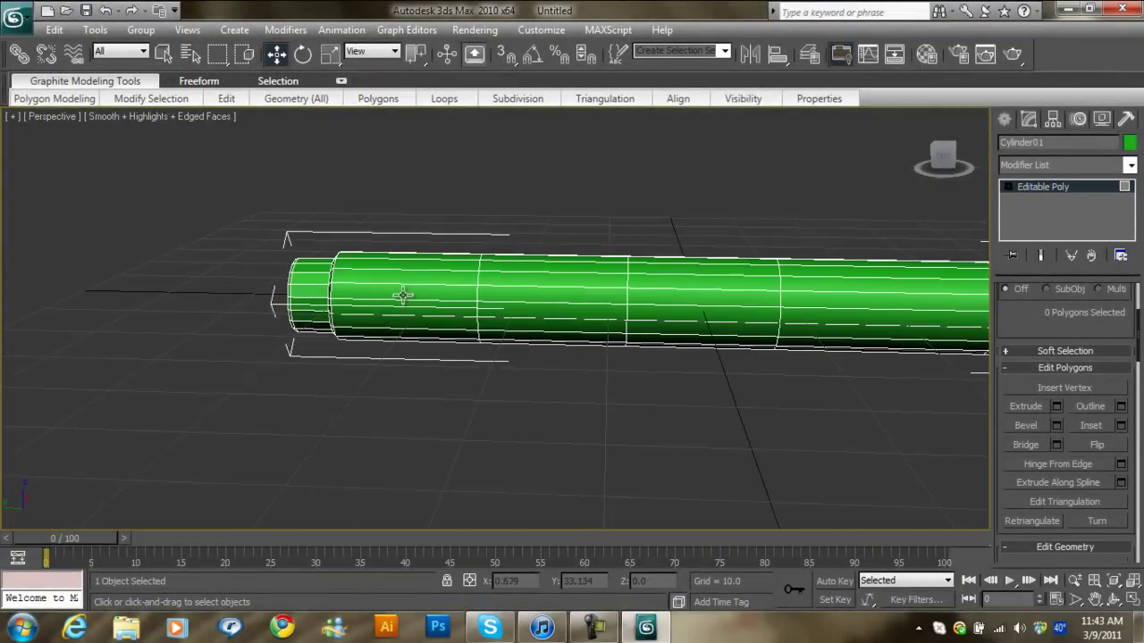
scroll(581, 276, up, 2)
middle_drag(581, 276, 563, 302)
scroll(563, 301, up, 2)
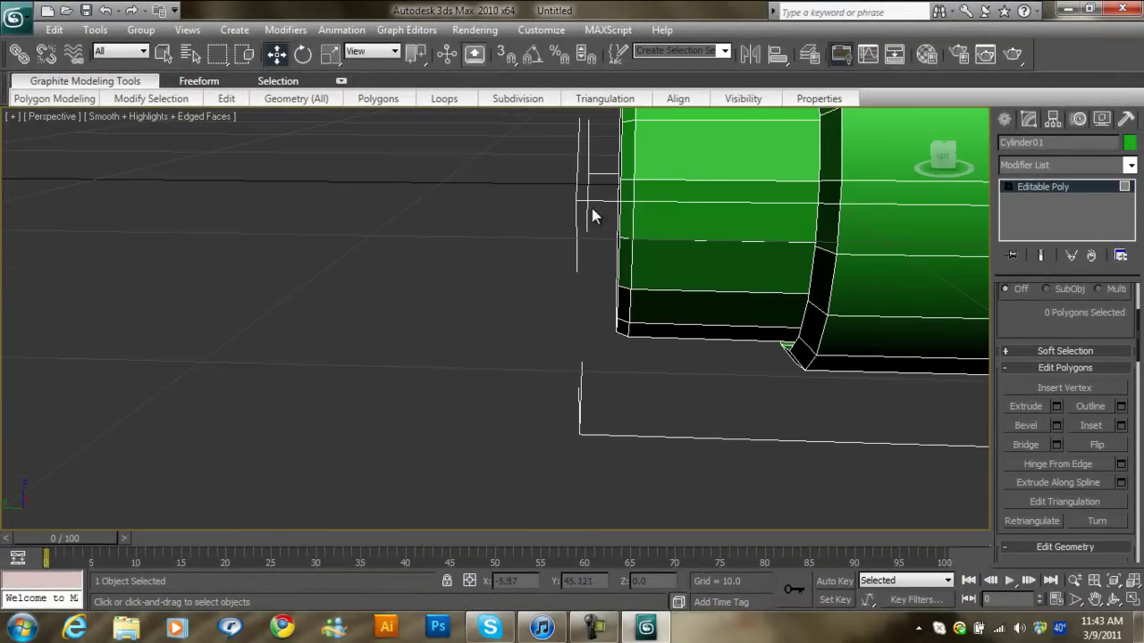
scroll(431, 296, down, 3)
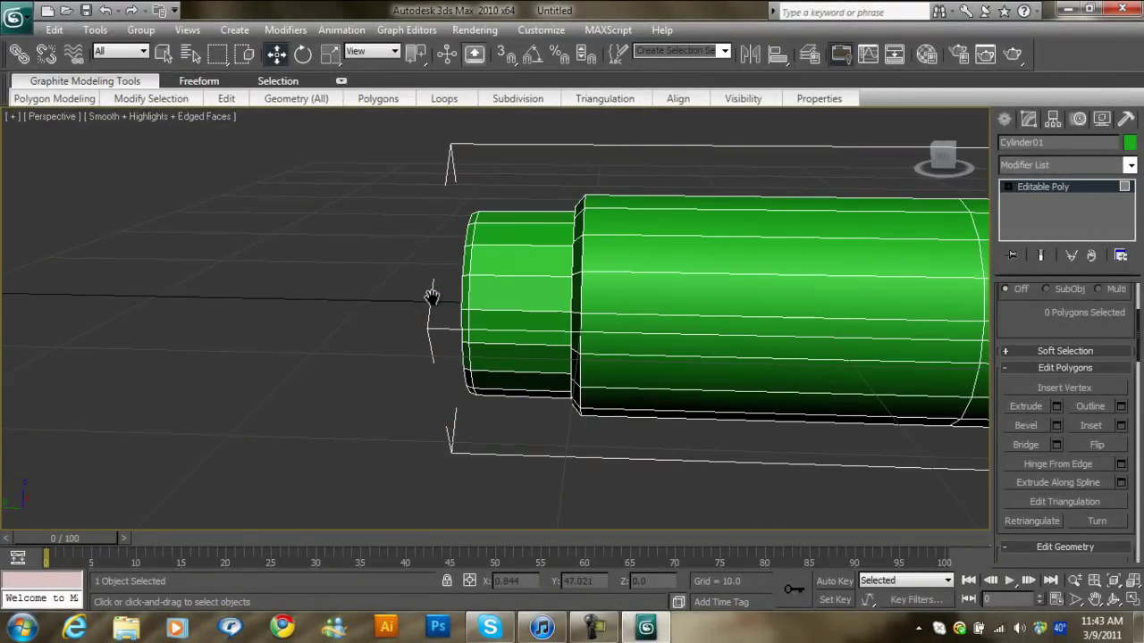
Step: Select the 36 rear-end vertices and slide them to Y 47.367, lengthening the back section
key(2)
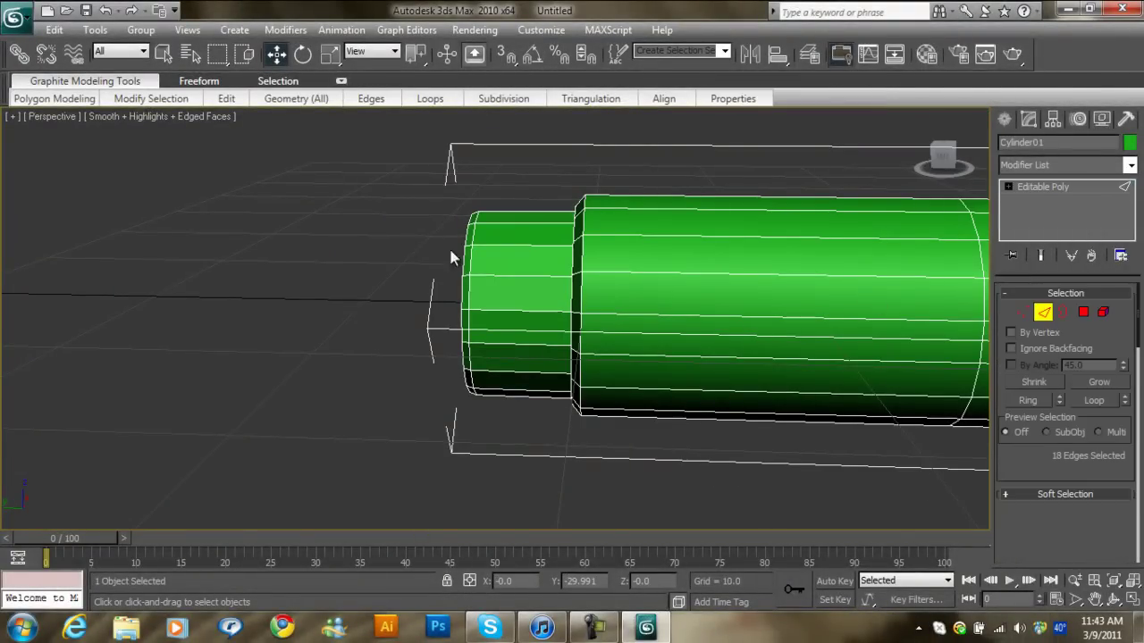
click(1022, 312)
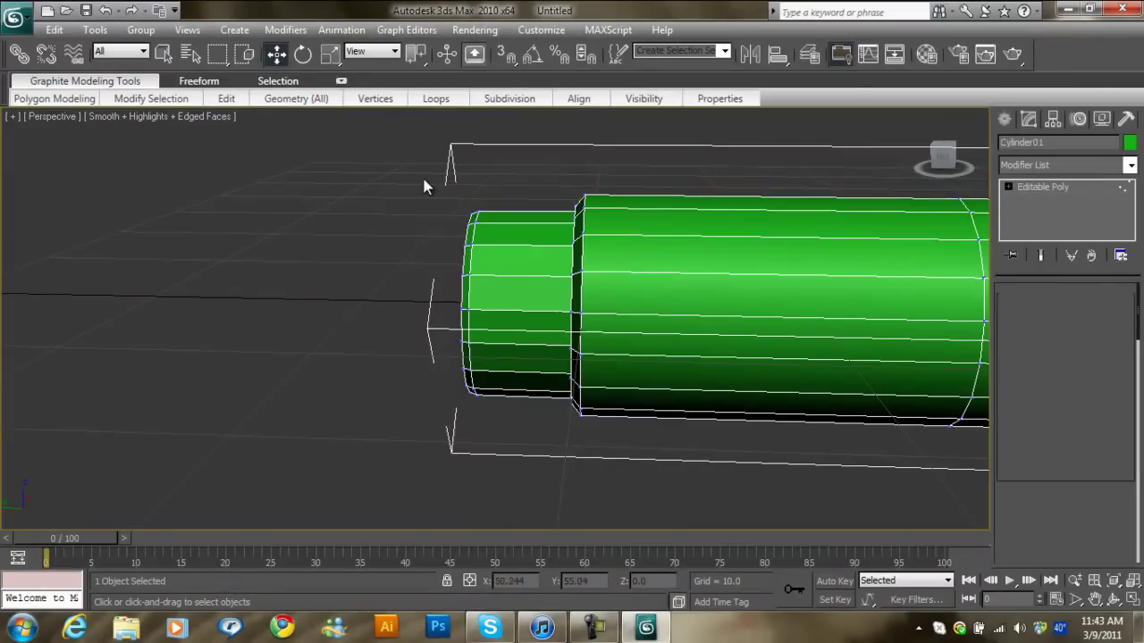
drag(426, 176, 507, 473)
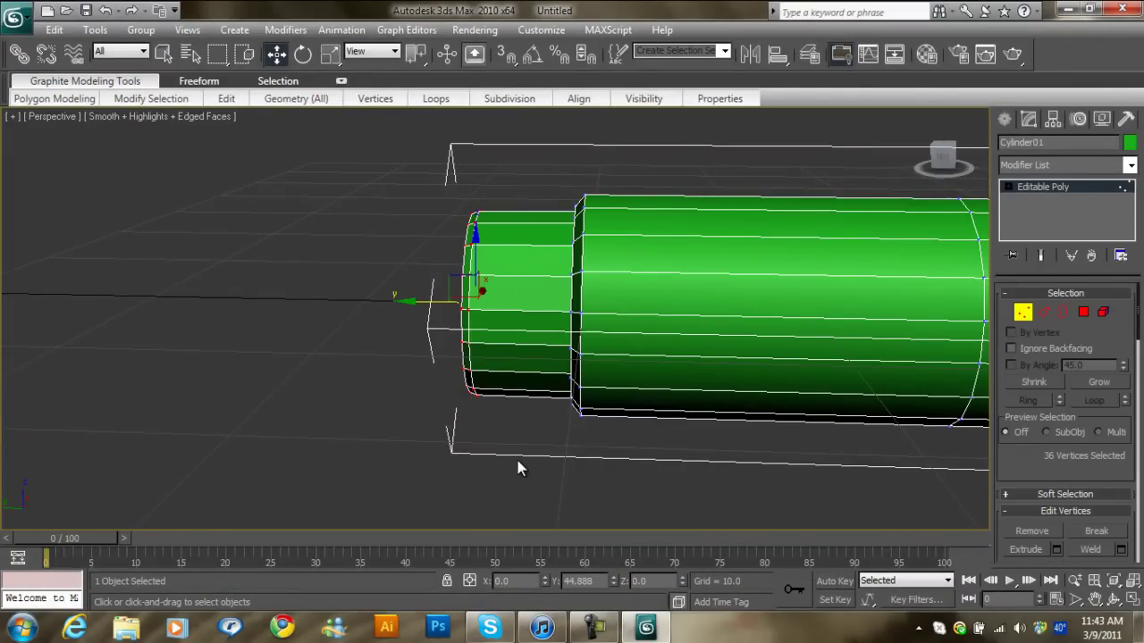
click(944, 161)
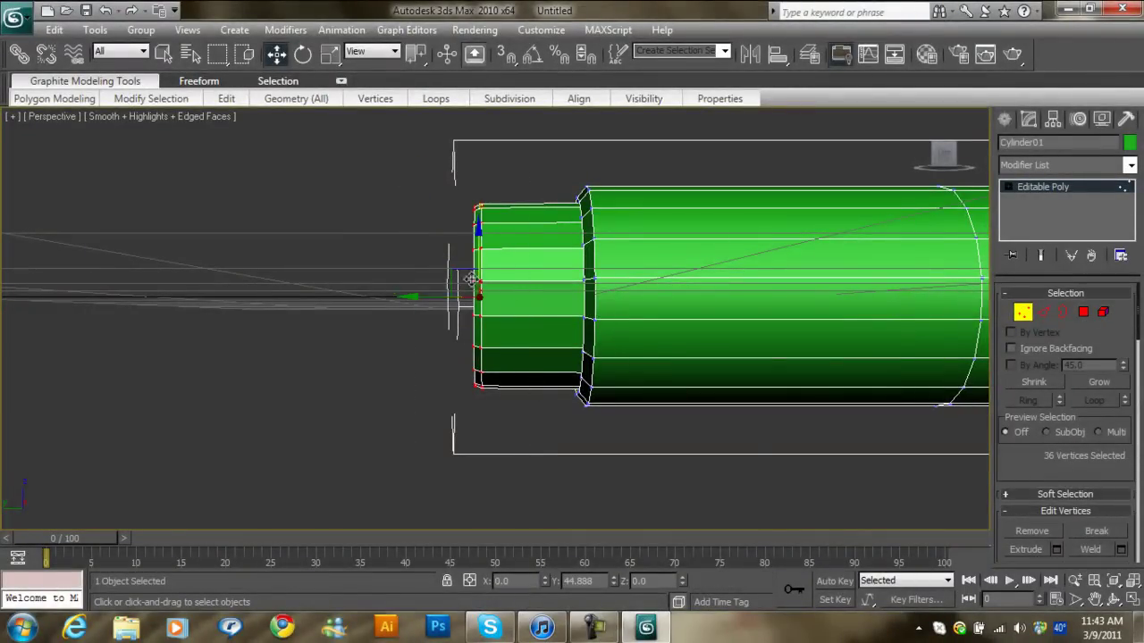
drag(406, 296, 348, 366)
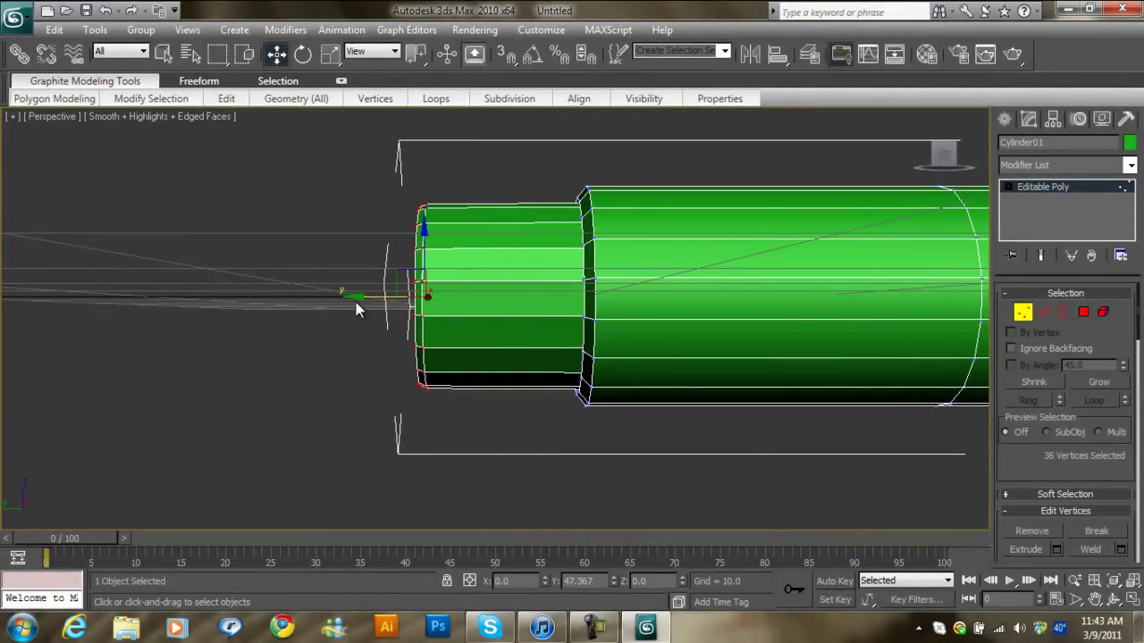
Step: Exit vertex editing, frame the whole pencil, and hide the edged faces with F4
click(510, 160)
key(z)
mouse_move(561, 313)
alt+middle_down()
mouse_move(564, 337)
mouse_move(390, 340)
mouse_move(447, 256)
mouse_move(489, 263)
mouse_move(524, 321)
alt+middle_up()
key(F4)
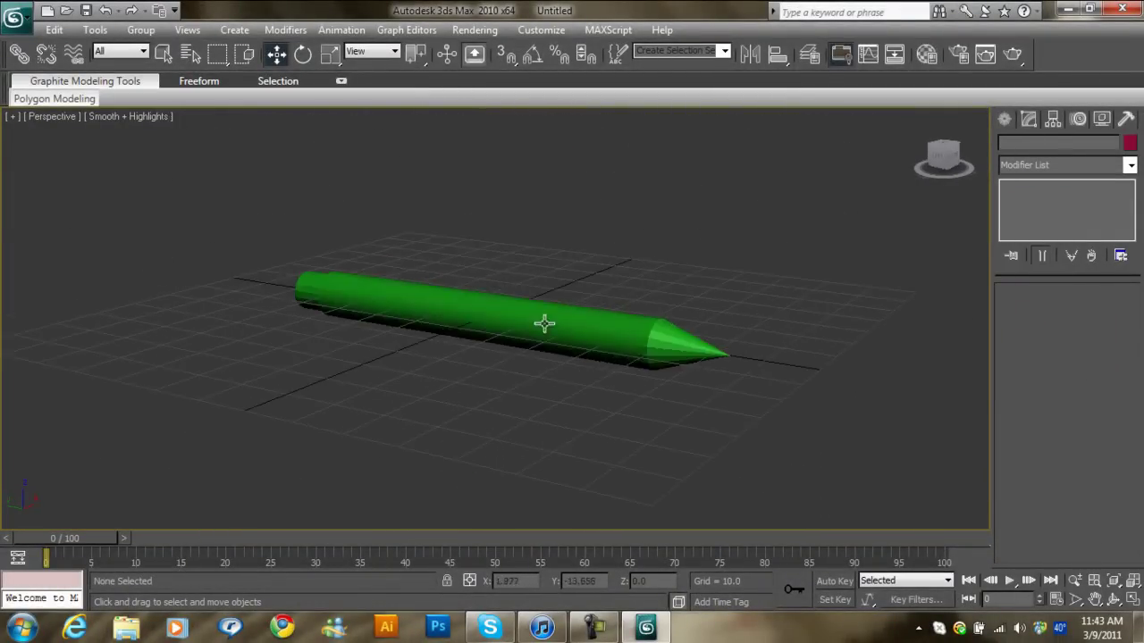
Step: Turn on NURMS Toggle for the pencil from the quad menu
mouse_move(738, 327)
alt+middle_down()
mouse_move(655, 329)
mouse_move(832, 324)
alt+middle_up()
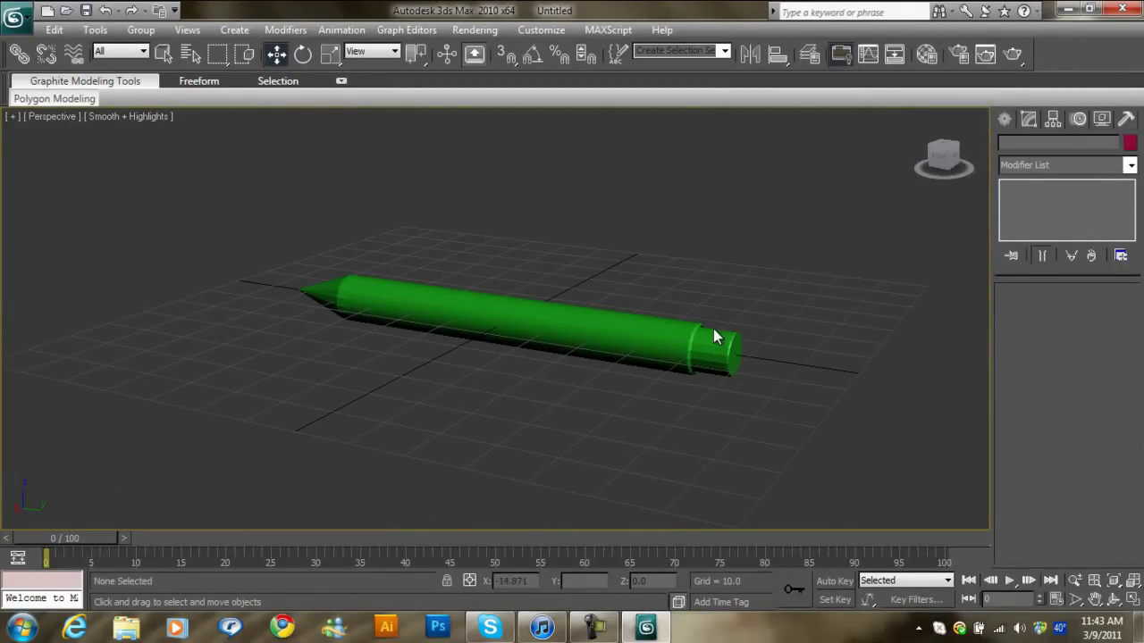
mouse_move(732, 295)
alt+middle_down()
mouse_move(671, 342)
mouse_move(620, 339)
mouse_move(624, 348)
mouse_move(646, 304)
mouse_move(514, 271)
alt+middle_up()
scroll(624, 348, up, 3)
click(498, 278)
right_click(496, 278)
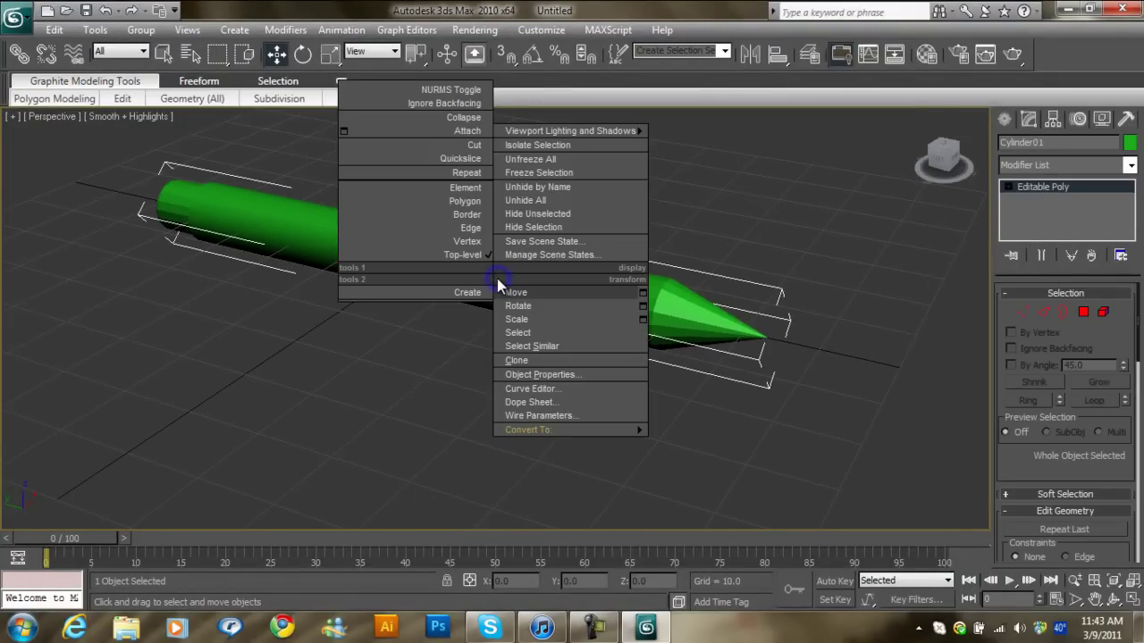
click(459, 89)
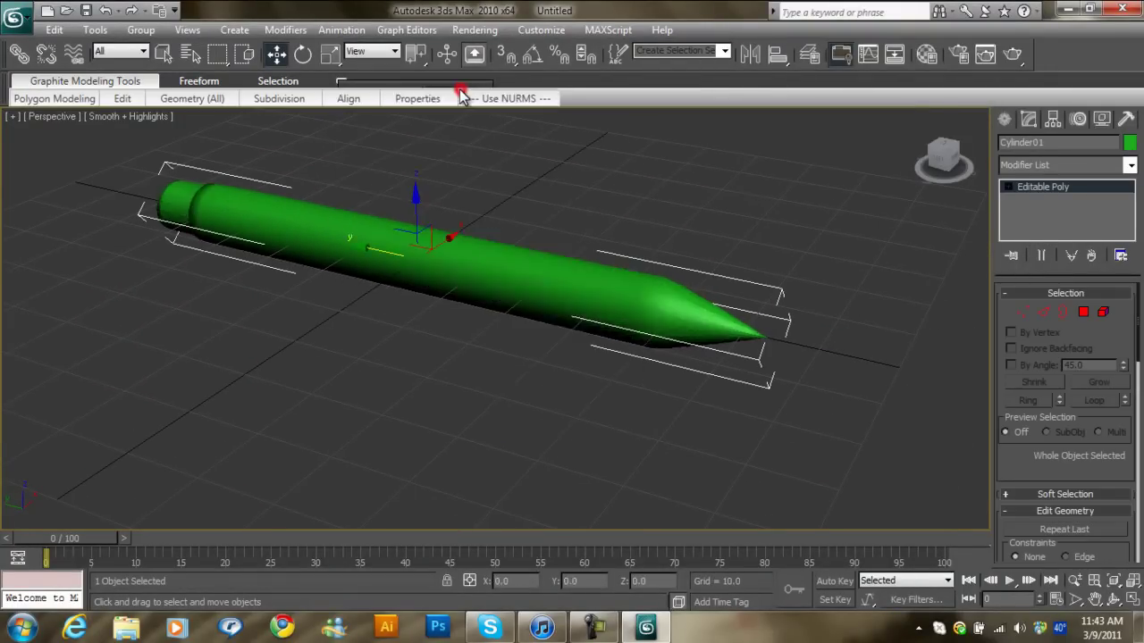
Step: Zoom in on the pencil's flat end and enter Polygon sub-object mode
scroll(640, 288, up, 2)
scroll(581, 306, up, 2)
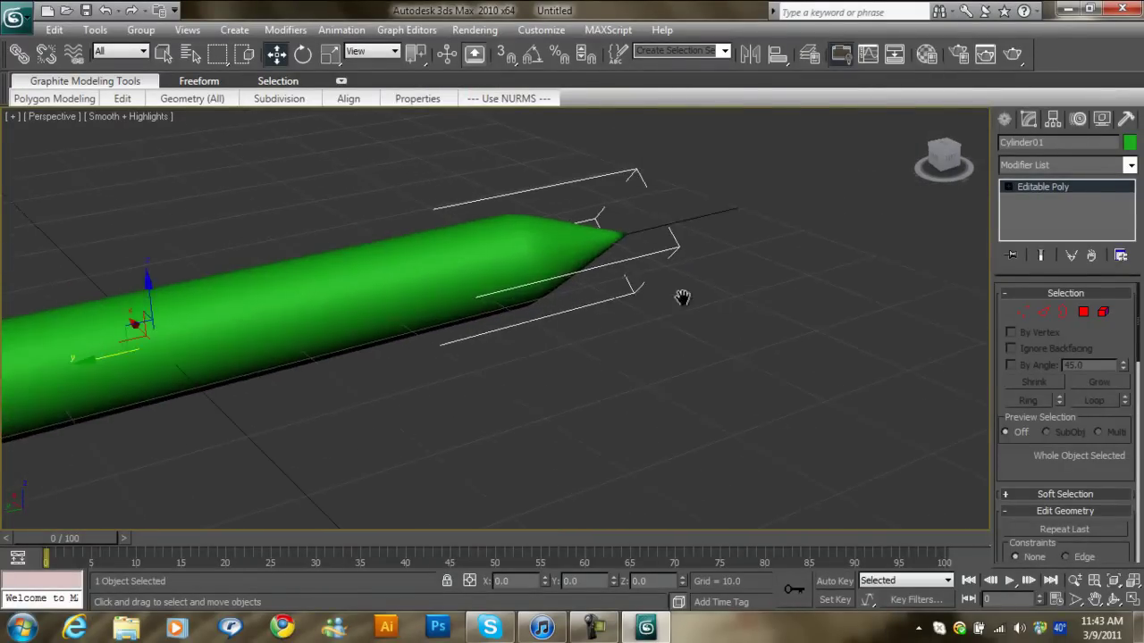
scroll(792, 286, up, 2)
middle_drag(791, 286, 622, 270)
scroll(623, 270, down, 2)
mouse_move(173, 411)
middle_down()
mouse_move(593, 345)
mouse_move(654, 355)
mouse_move(605, 383)
mouse_move(611, 359)
mouse_move(352, 354)
mouse_move(679, 344)
middle_up()
click(1084, 313)
Step: Select the flat end cap polygon and show it shaded with edges visible
click(509, 282)
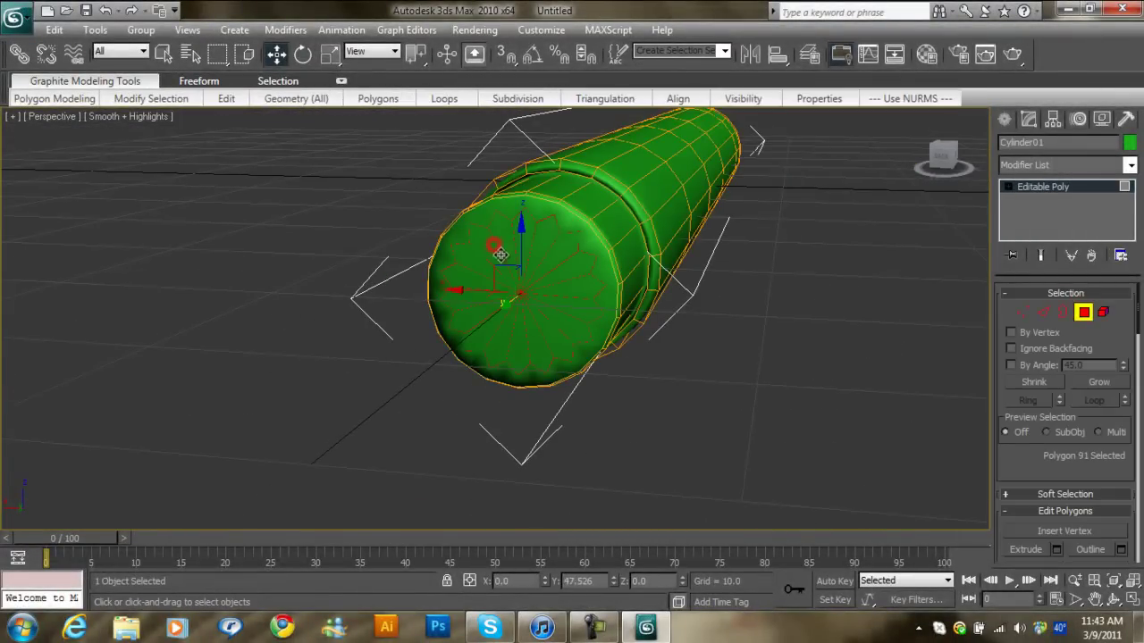
key(F4)
key(F4)
key(F3)
key(F4)
key(F3)
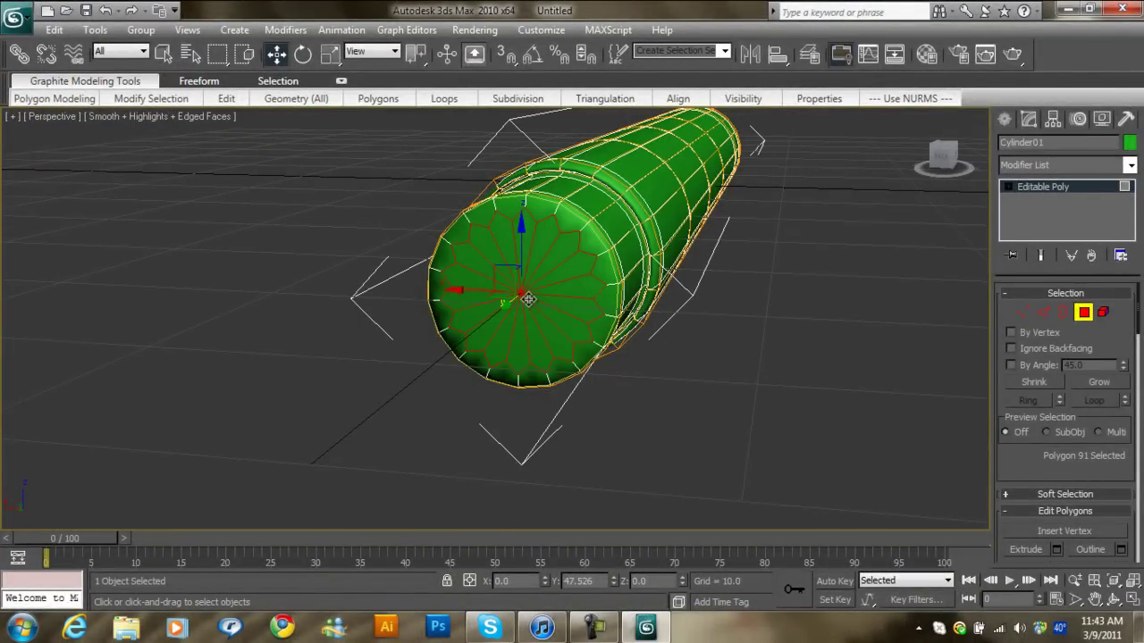
Step: Outline the end cap inward from the Back view, then return to the Perspective view
key(alt+w)
key(alt+w)
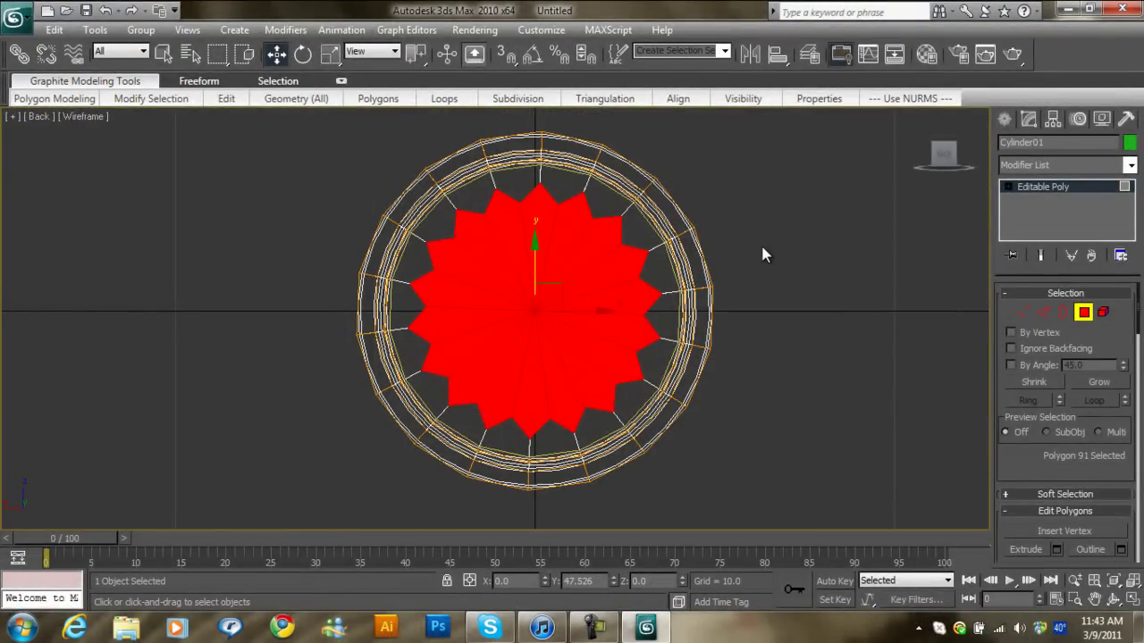
right_click(602, 280)
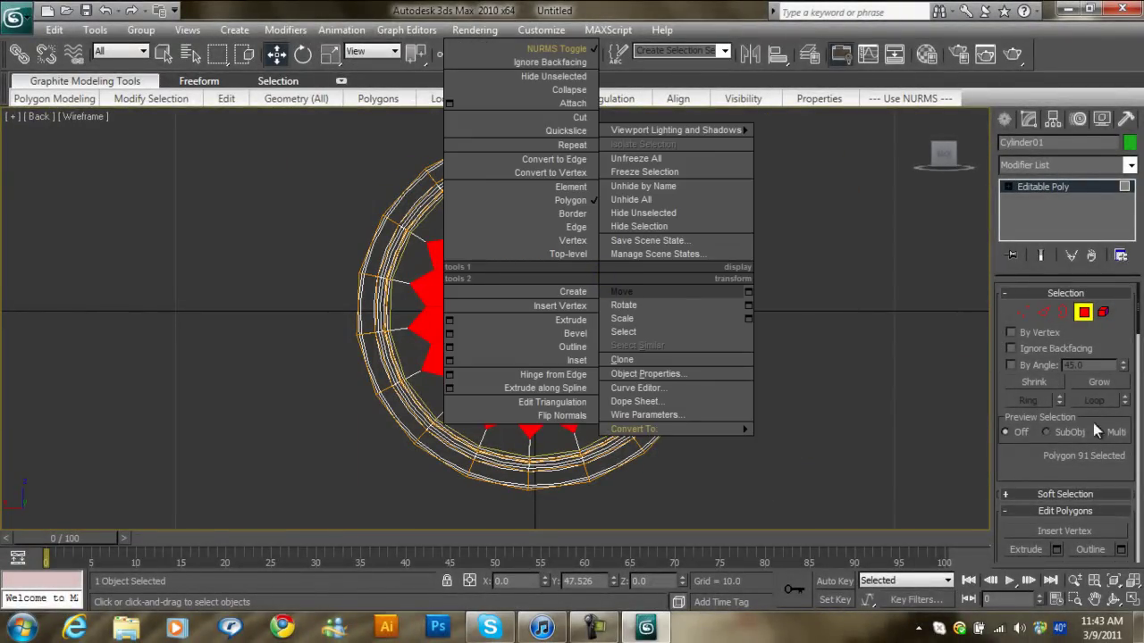
click(572, 348)
drag(536, 310, 559, 409)
key(alt+w)
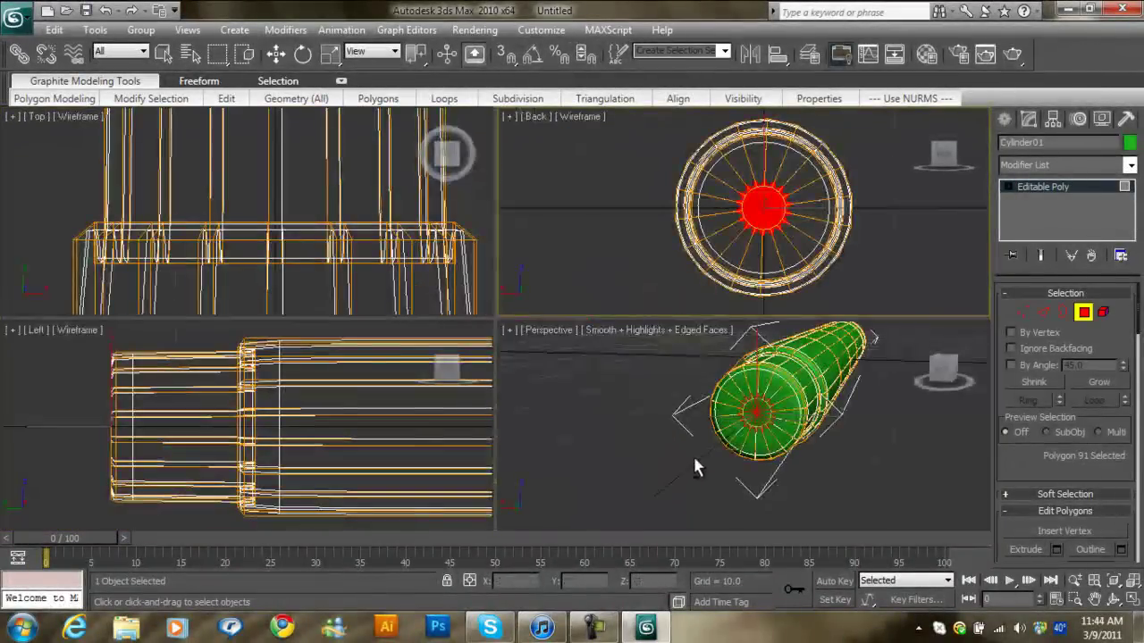
key(alt+w)
Step: Exit Polygon mode, deselect the pencil, and inspect its end and tapered tip
scroll(654, 454, up, 2)
key(w)
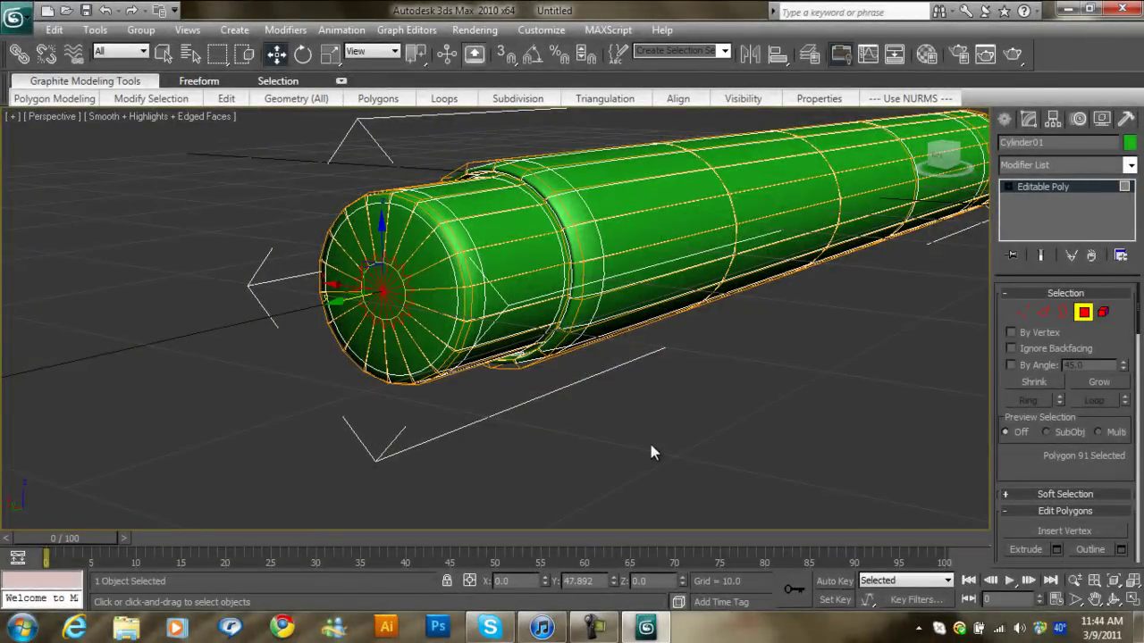
click(1087, 319)
click(838, 387)
scroll(738, 405, up, 2)
mouse_move(658, 423)
alt+middle_down()
mouse_move(756, 426)
mouse_move(845, 402)
mouse_move(350, 342)
mouse_move(577, 349)
mouse_move(524, 340)
mouse_move(462, 395)
mouse_move(684, 357)
alt+middle_up()
scroll(480, 409, up, 4)
mouse_move(479, 408)
middle_down()
mouse_move(534, 301)
mouse_move(472, 381)
middle_up()
click(436, 401)
mouse_move(413, 377)
middle_down()
mouse_move(557, 372)
mouse_move(327, 426)
mouse_move(752, 375)
mouse_move(724, 379)
middle_up()
scroll(327, 420, up, 3)
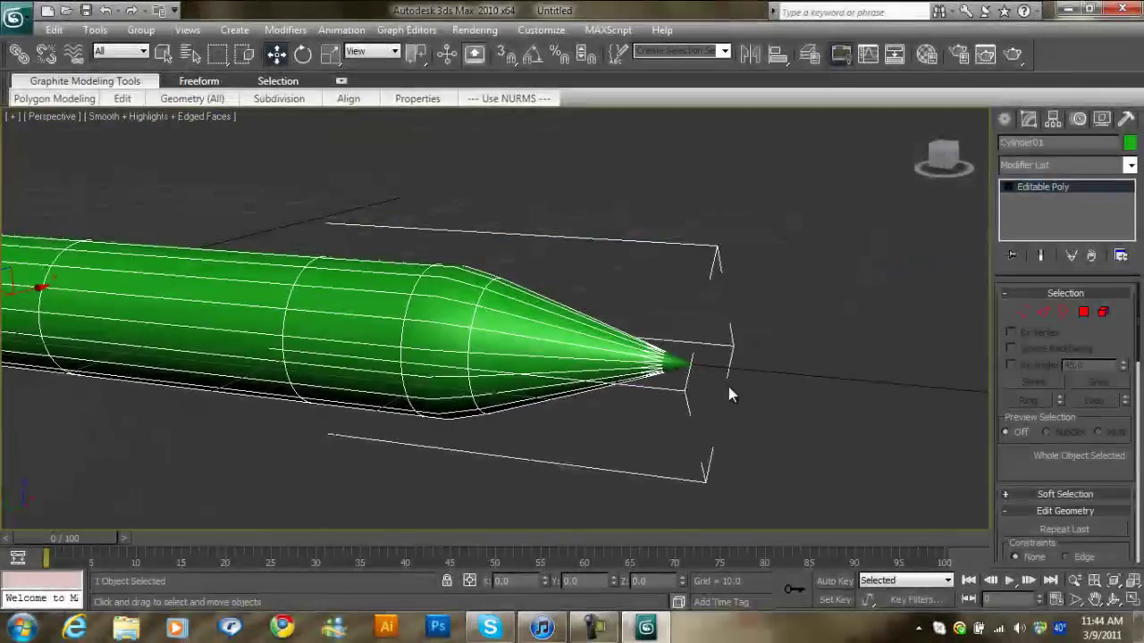
scroll(630, 319, up, 2)
scroll(631, 319, up, 2)
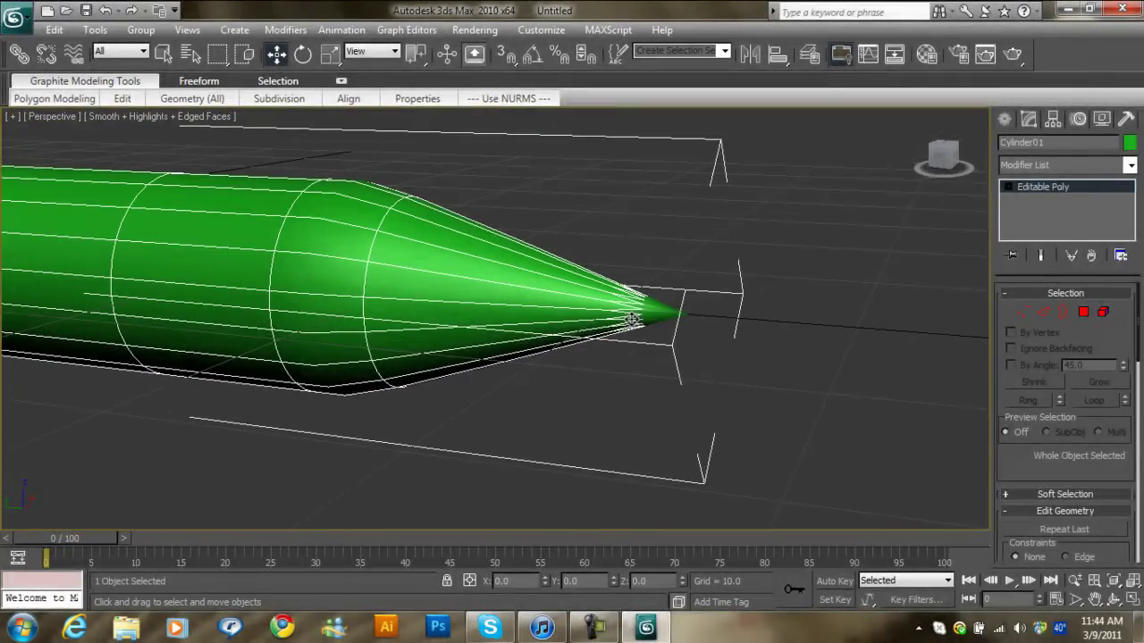
click(700, 336)
scroll(702, 322, down, 2)
scroll(510, 347, down, 5)
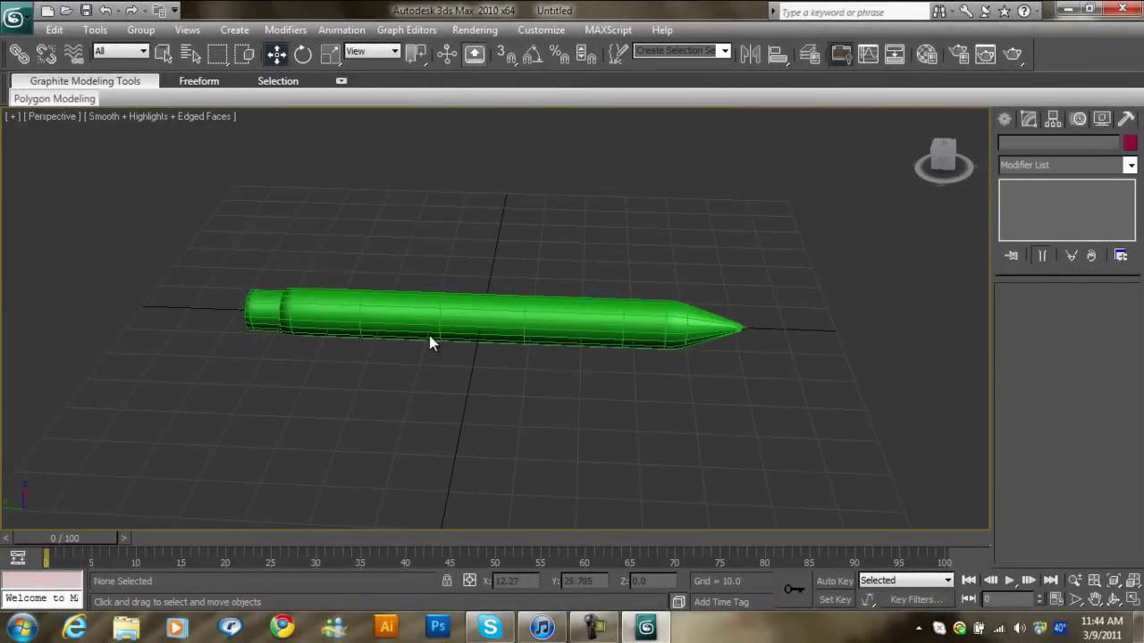
drag(438, 239, 451, 435)
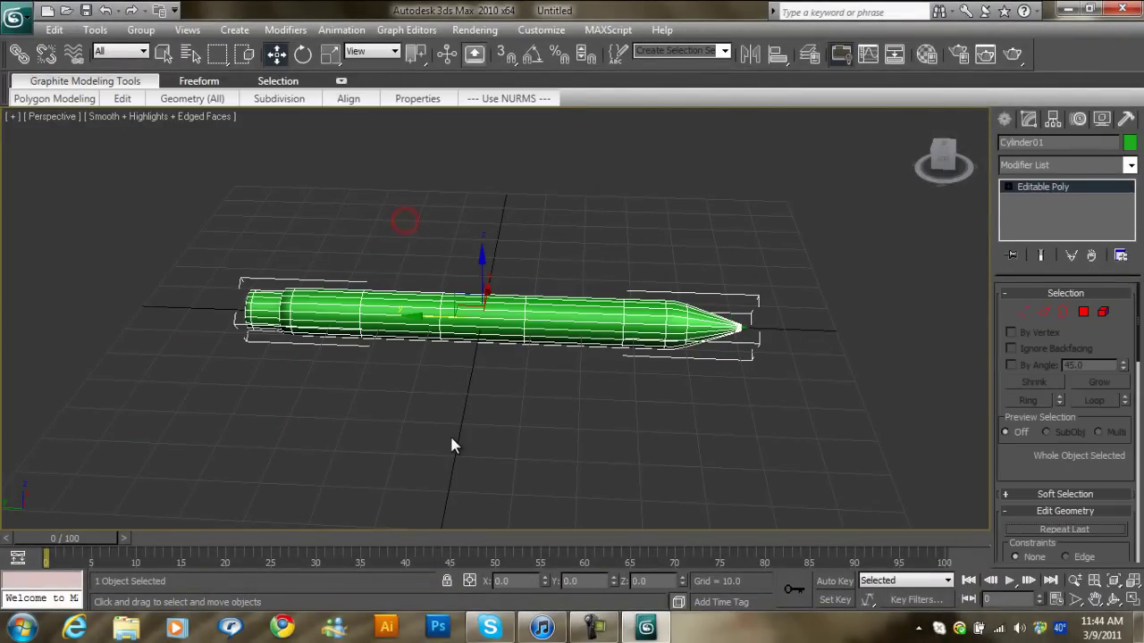
click(449, 436)
scroll(457, 432, up, 5)
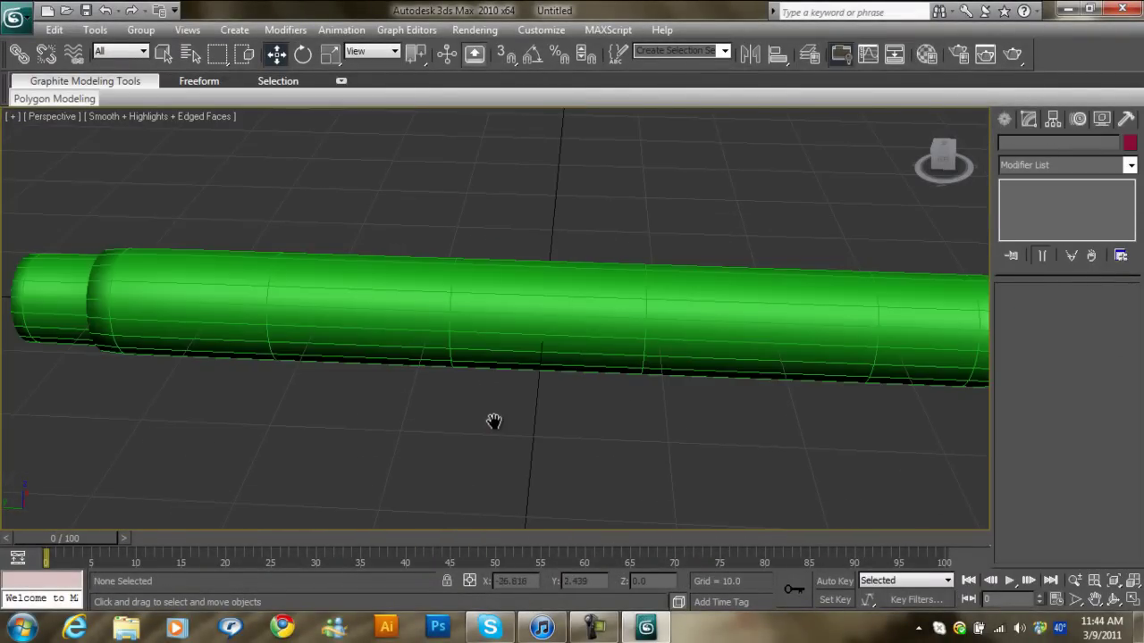
click(456, 332)
mouse_move(472, 312)
alt+middle_down()
mouse_move(453, 276)
mouse_move(728, 278)
alt+middle_up()
click(745, 257)
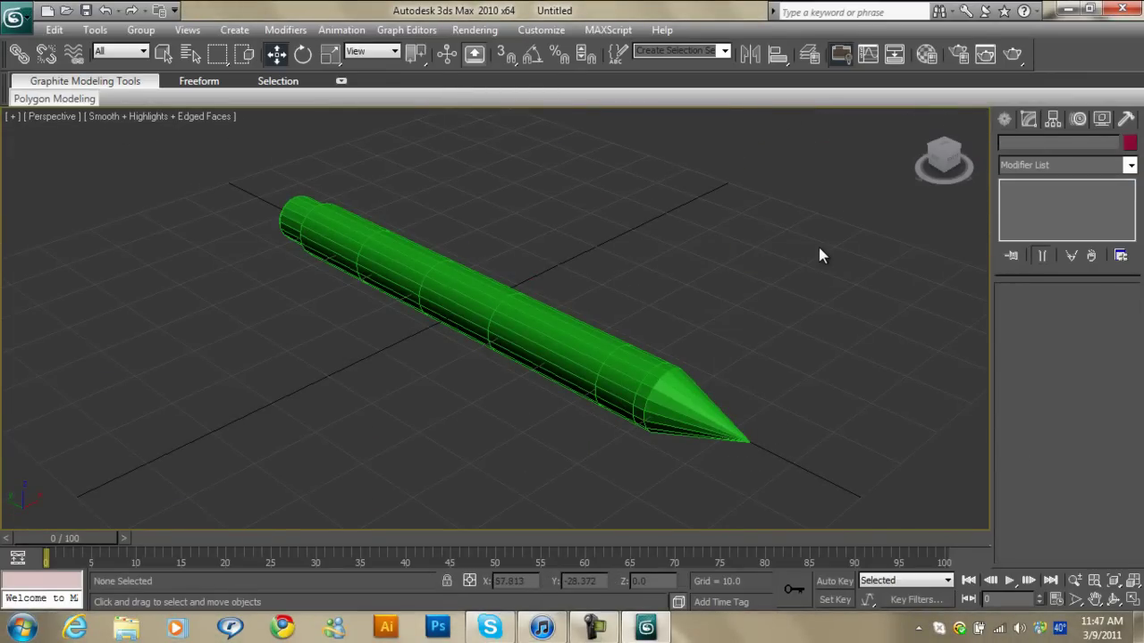
Step: Open the Material Editor on 01 - Default, dismiss the Specular map browser, then minimize the editor
key(m)
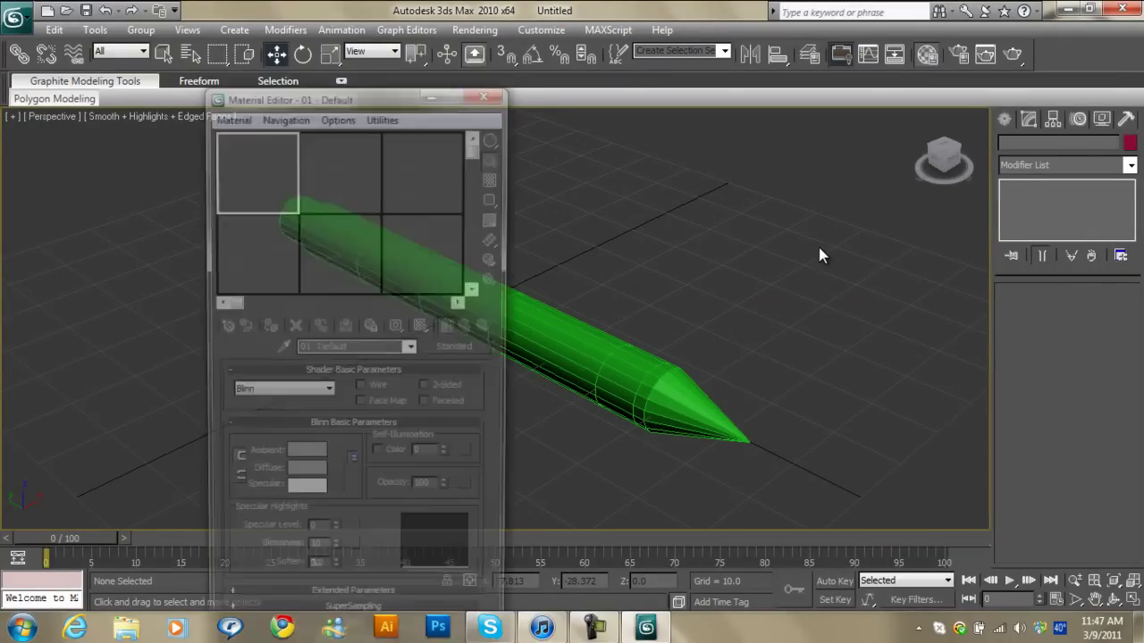
mouse_move(293, 94)
mouse_down()
mouse_move(168, 16)
mouse_move(251, 9)
mouse_up()
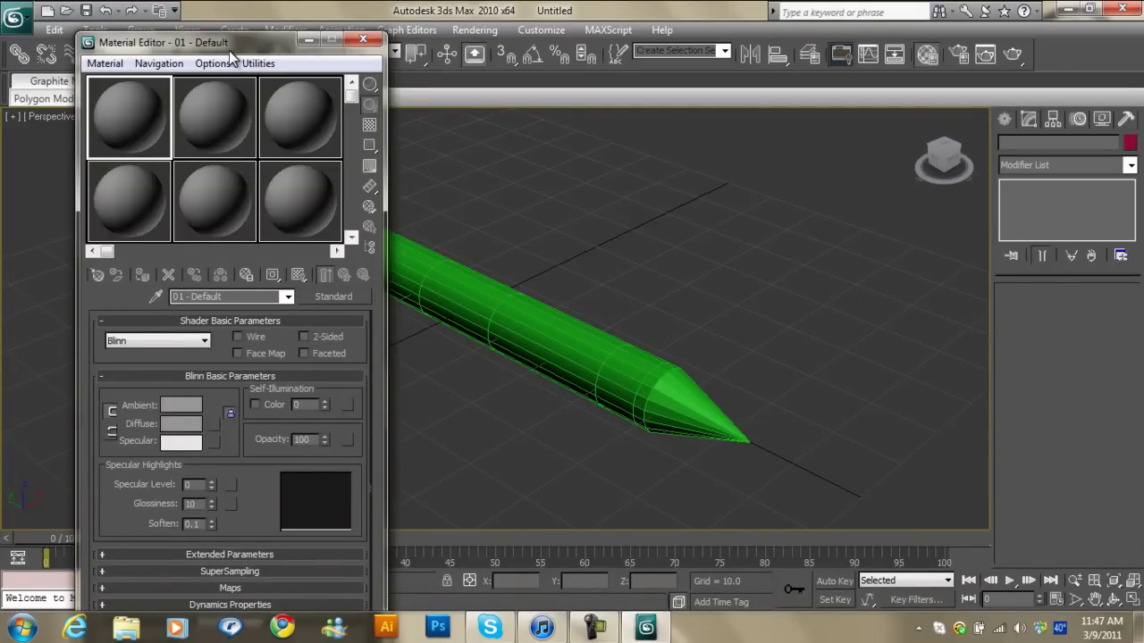
drag(230, 44, 202, 15)
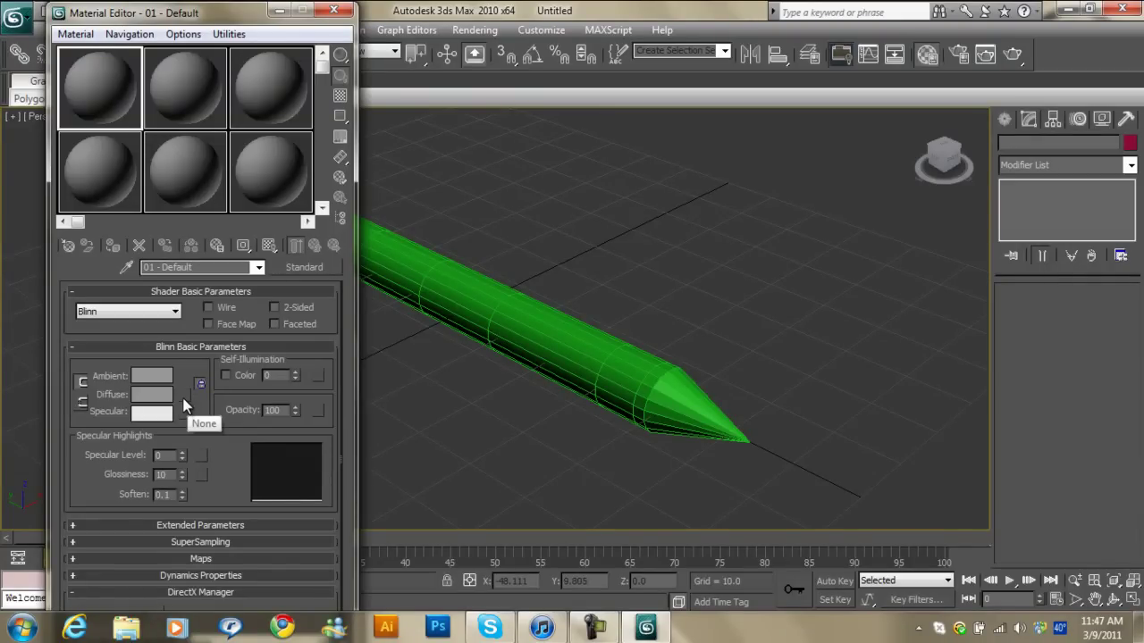
click(184, 404)
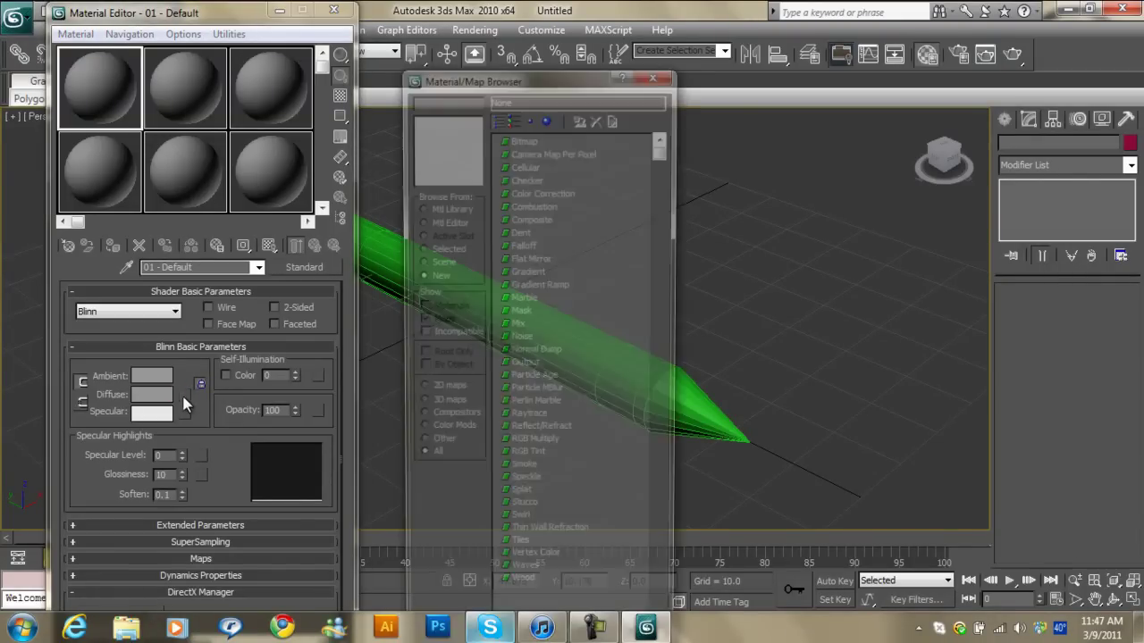
drag(606, 79, 458, 18)
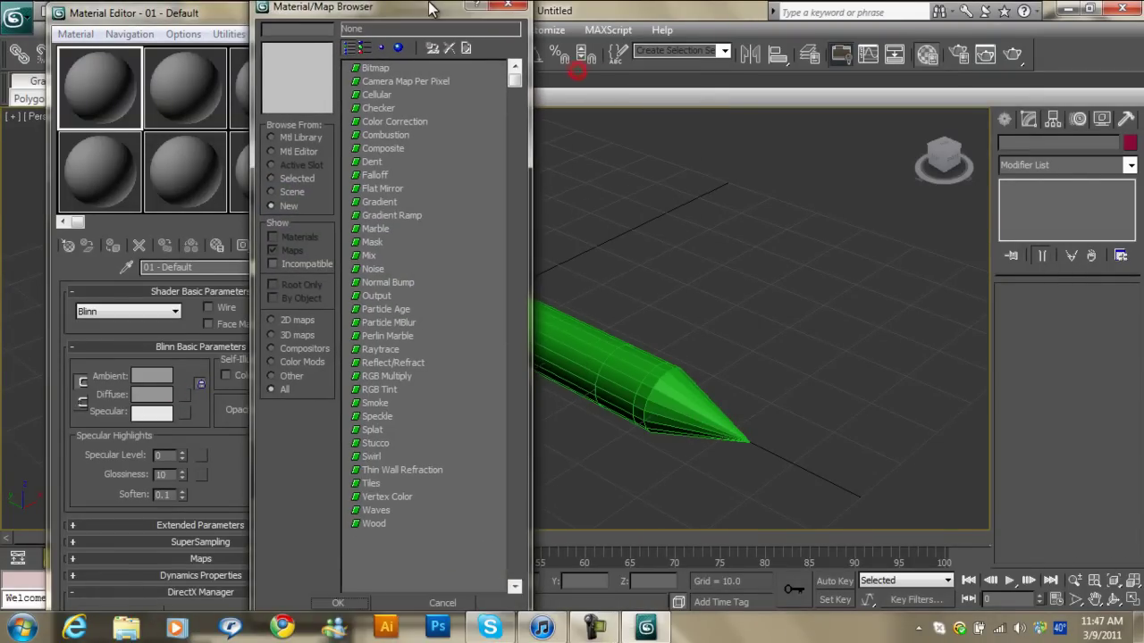
click(508, 10)
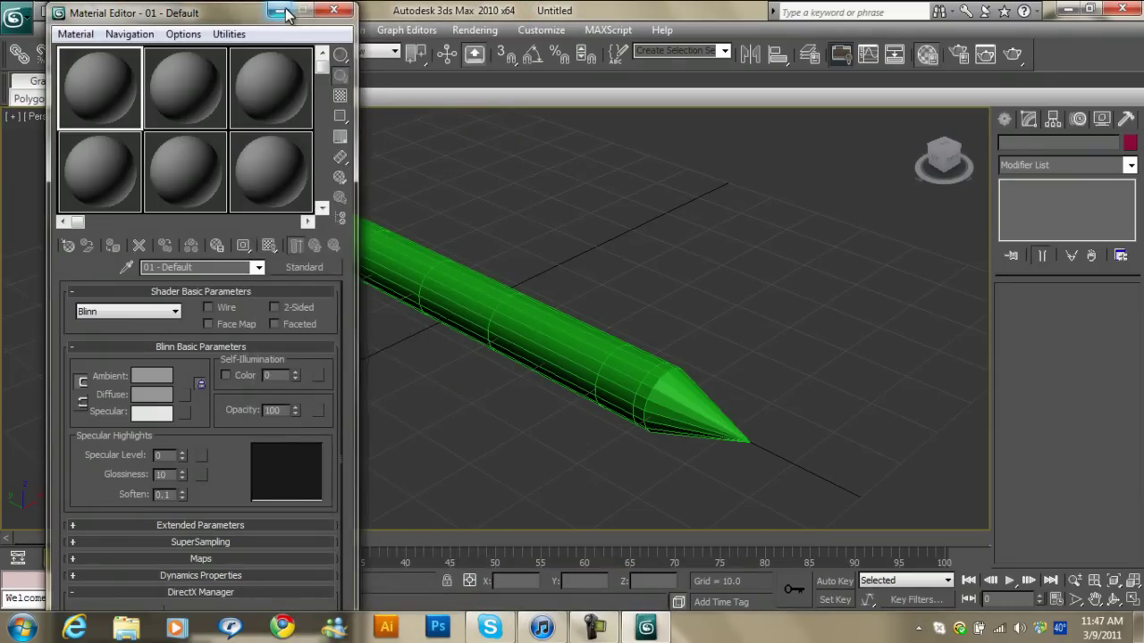
click(276, 12)
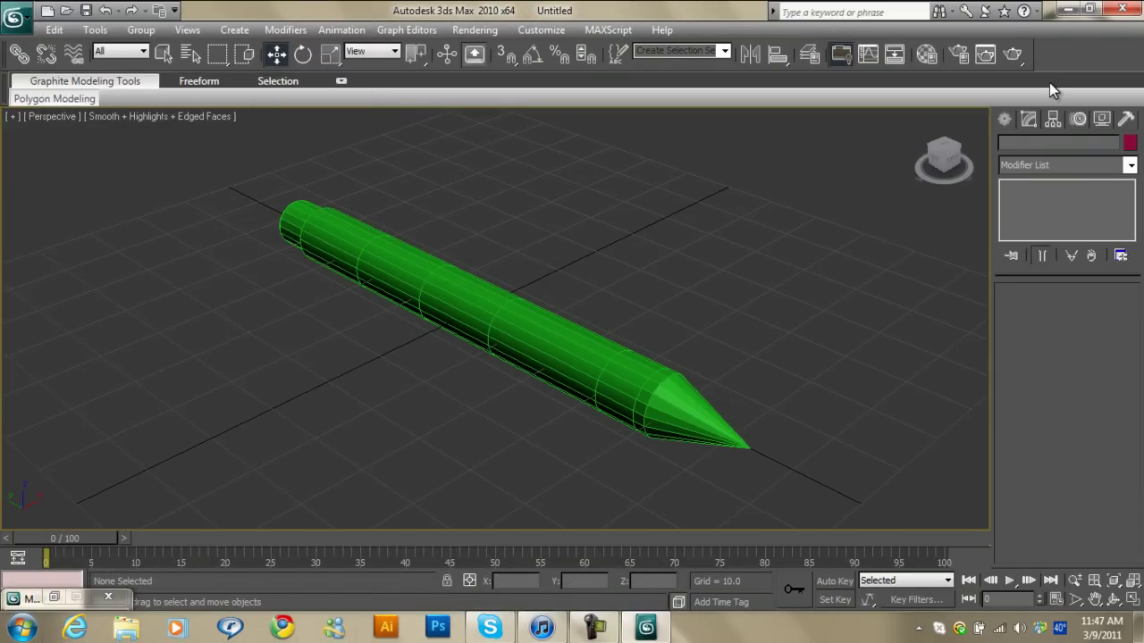
Step: Assign mental ray Renderer as the production renderer in Render Setup
click(968, 54)
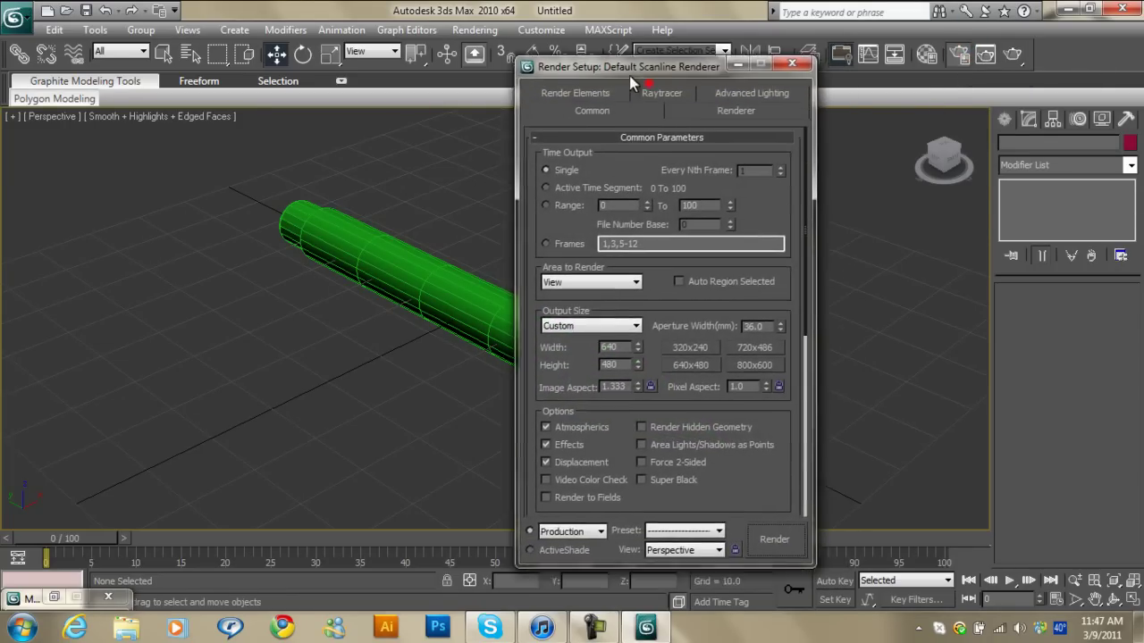
drag(648, 83, 212, 40)
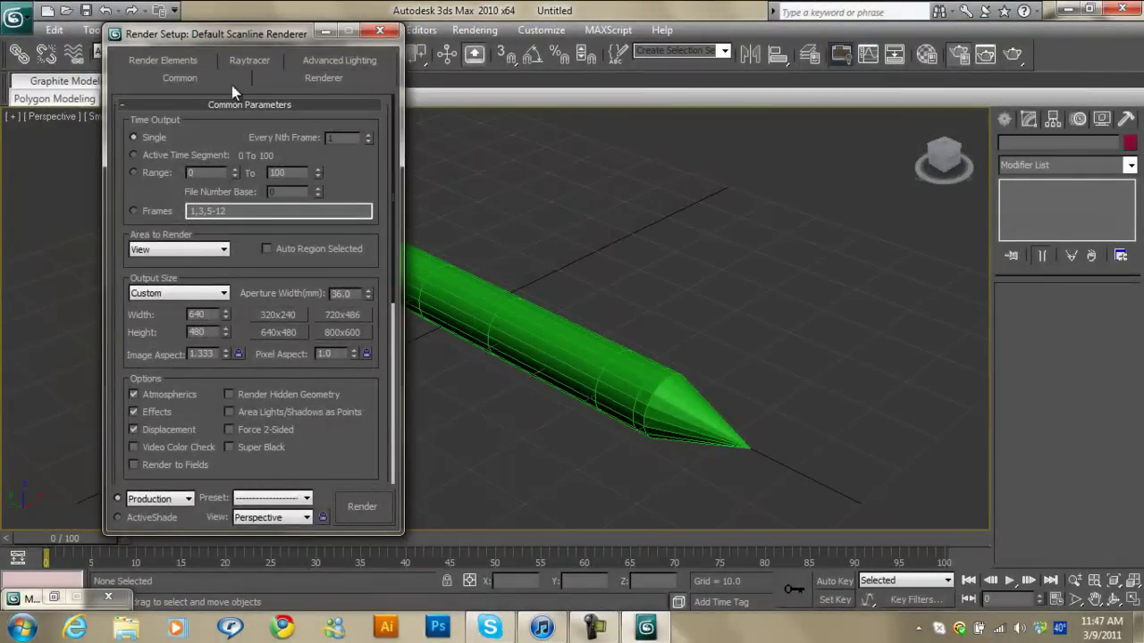
mouse_move(348, 459)
mouse_down()
mouse_move(327, 331)
mouse_move(337, 94)
mouse_up()
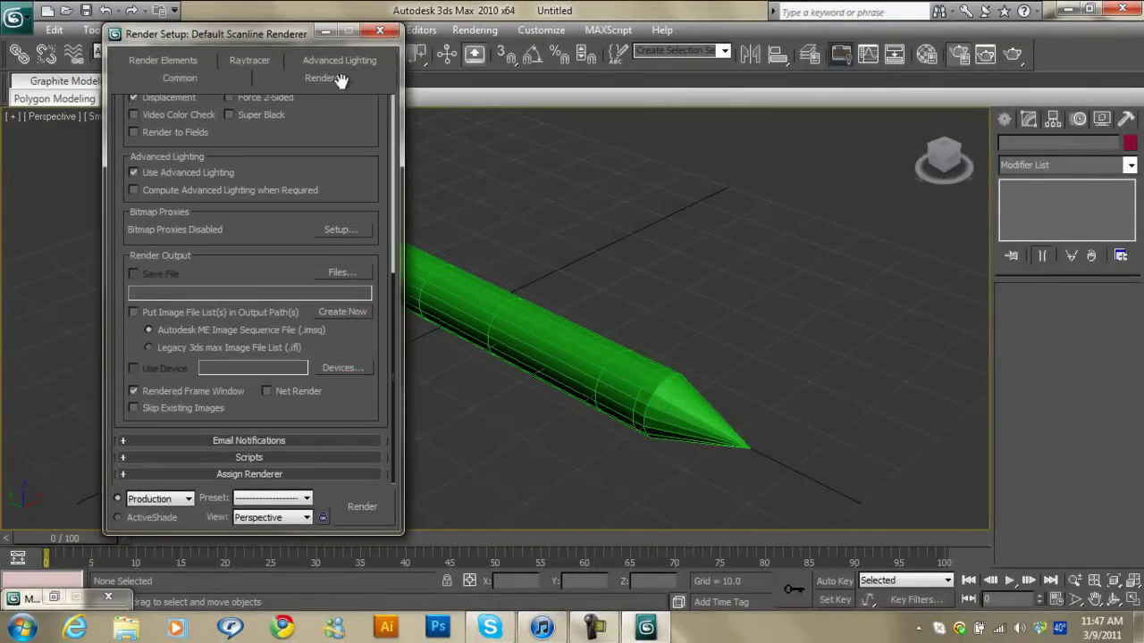
click(218, 476)
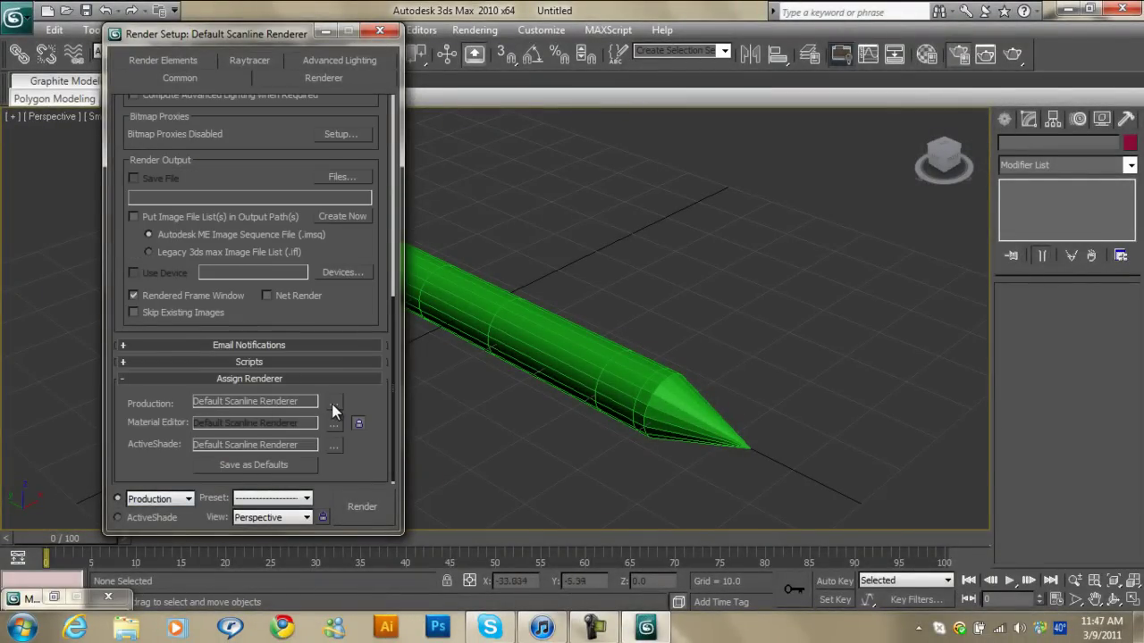
click(333, 402)
click(199, 175)
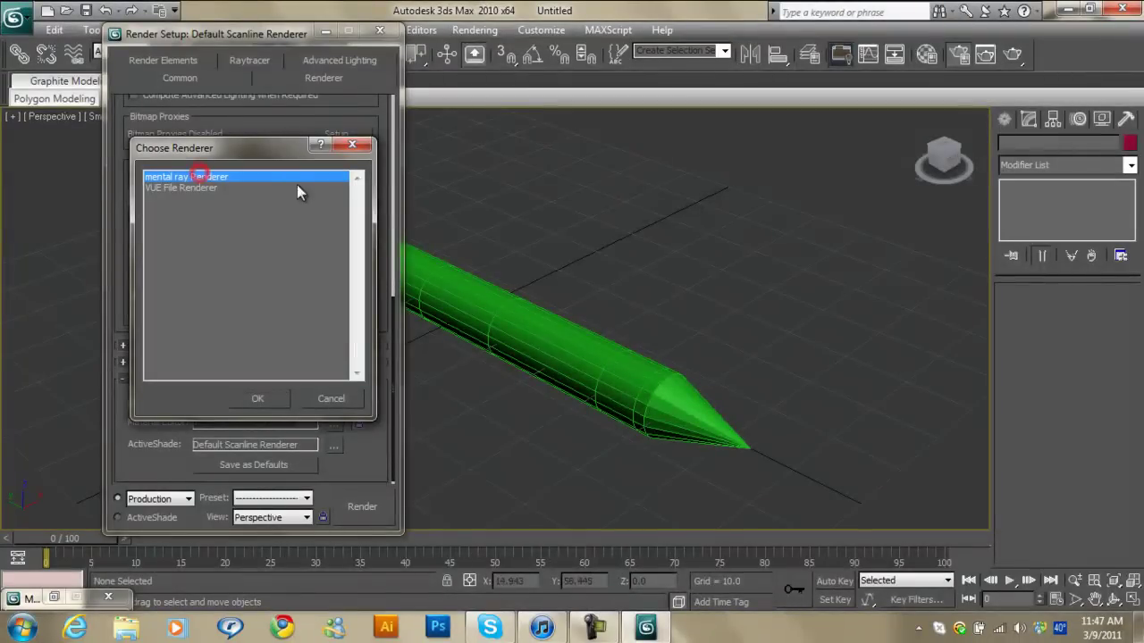
click(259, 399)
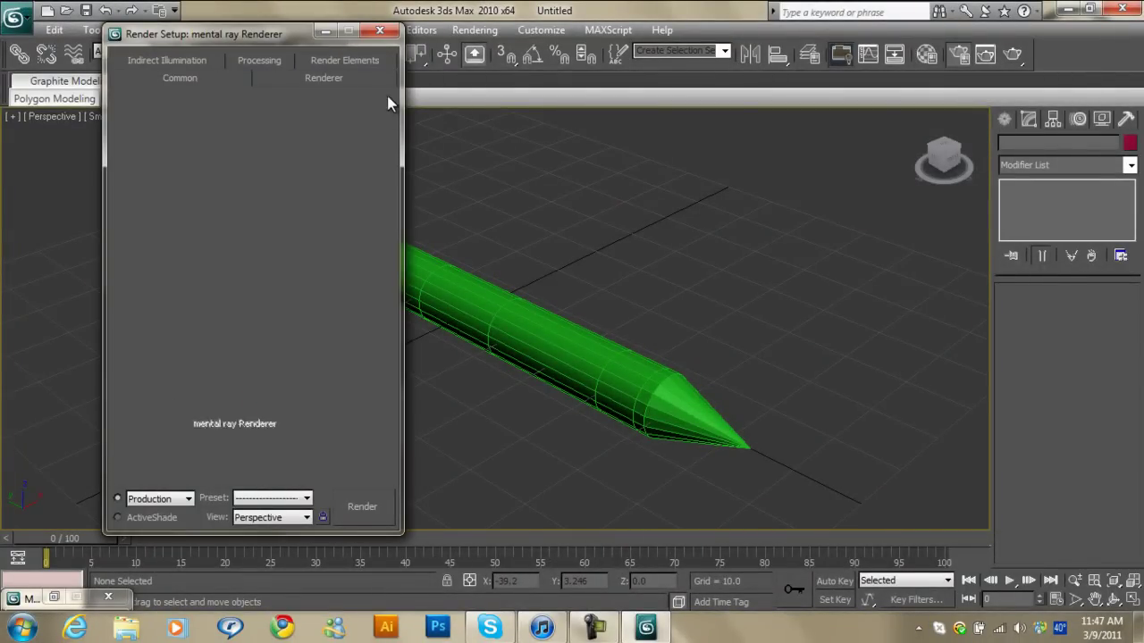
click(381, 33)
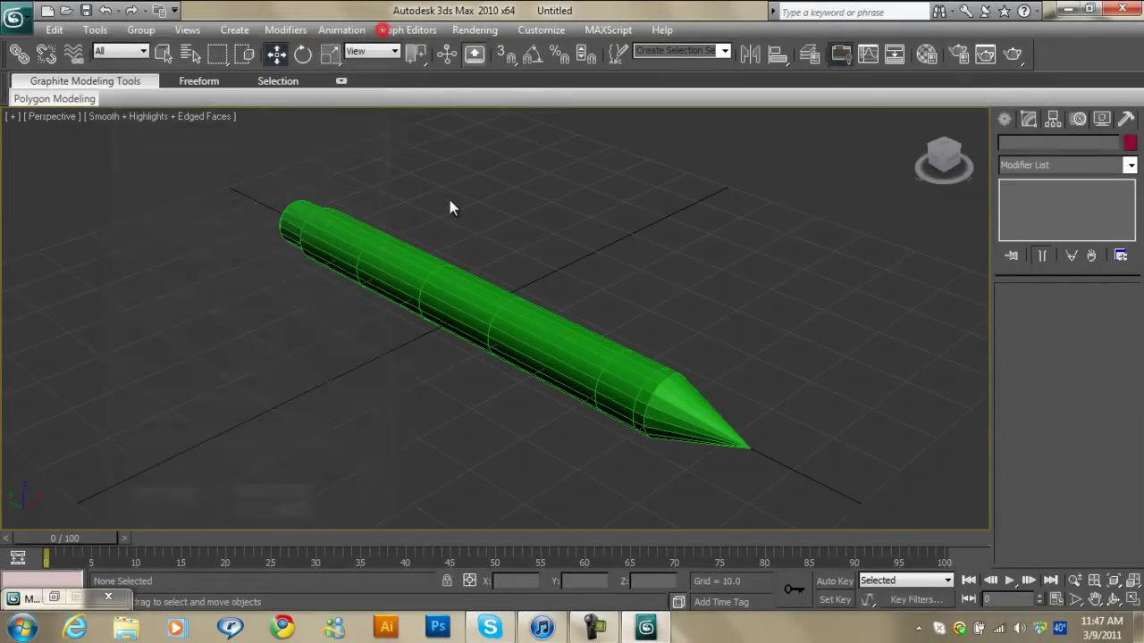
key(z)
middle_drag(514, 248, 445, 252)
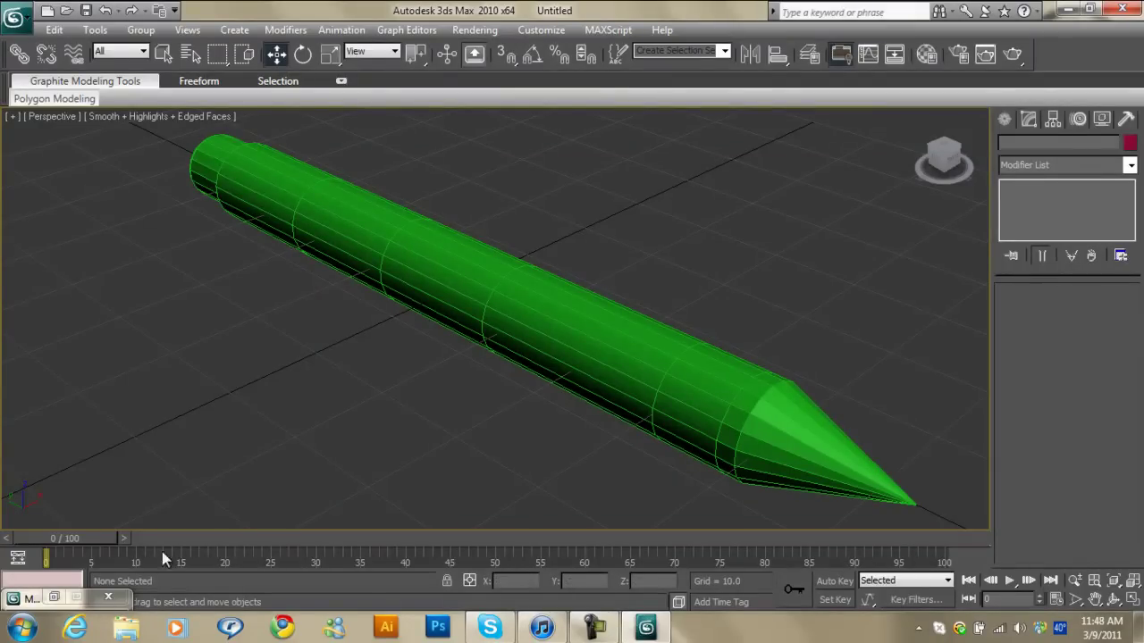
key(m)
click(280, 9)
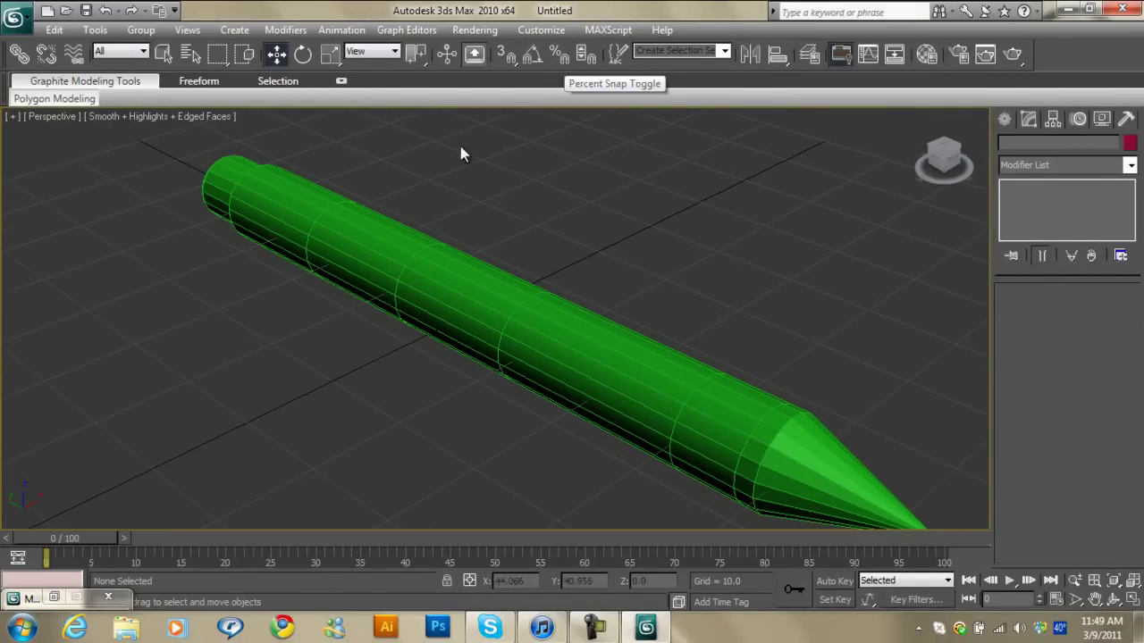
alt+middle_drag(498, 217, 647, 221)
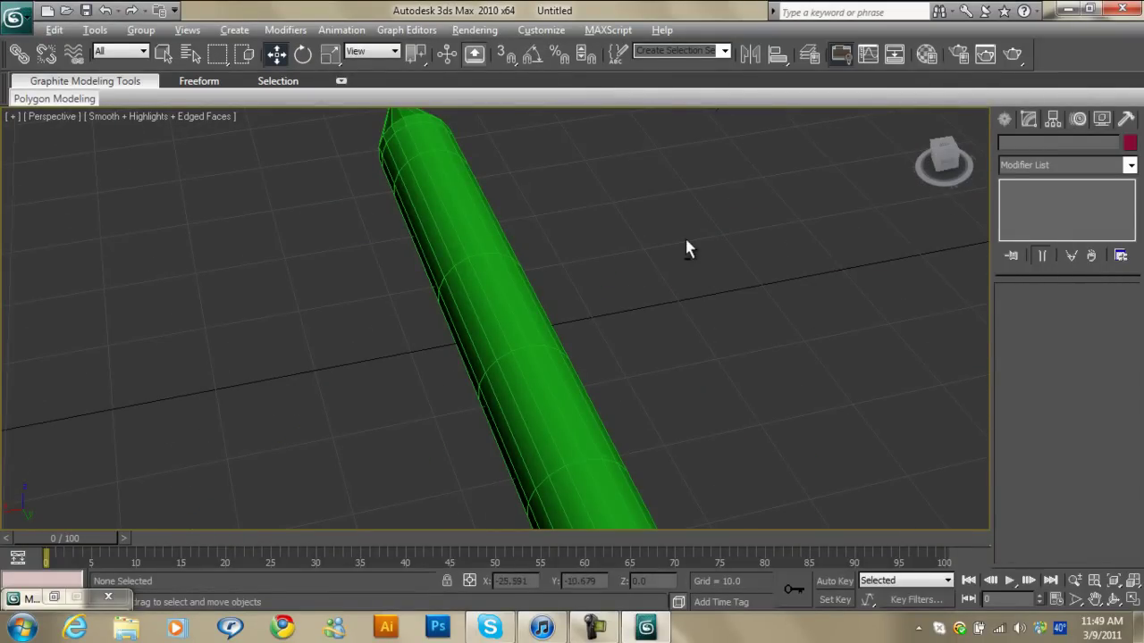
key(shift+z)
Step: Select the pencil and pick a first lengthwise strip of body polygons from tip to back end
click(166, 354)
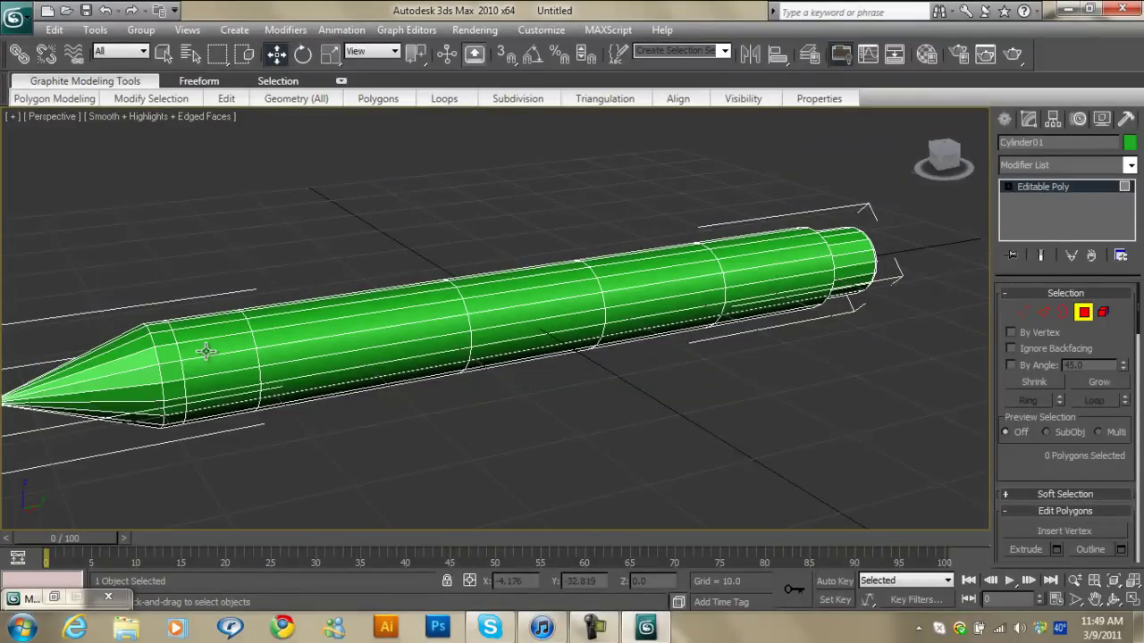
click(168, 353)
ctrl+click(284, 343)
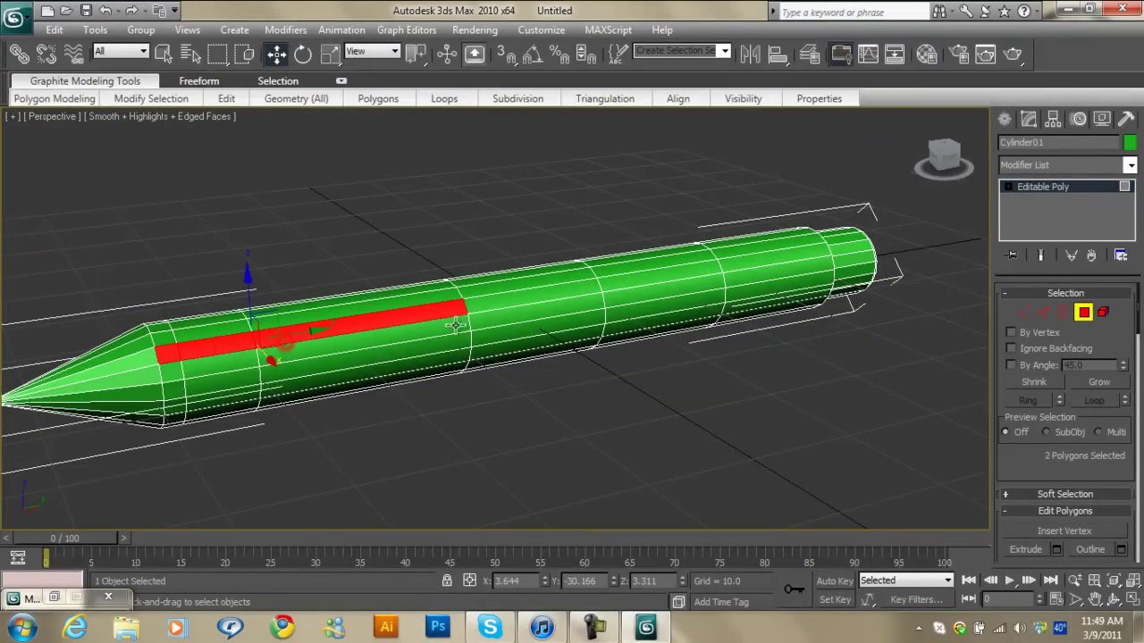
ctrl+click(517, 302)
ctrl+click(645, 281)
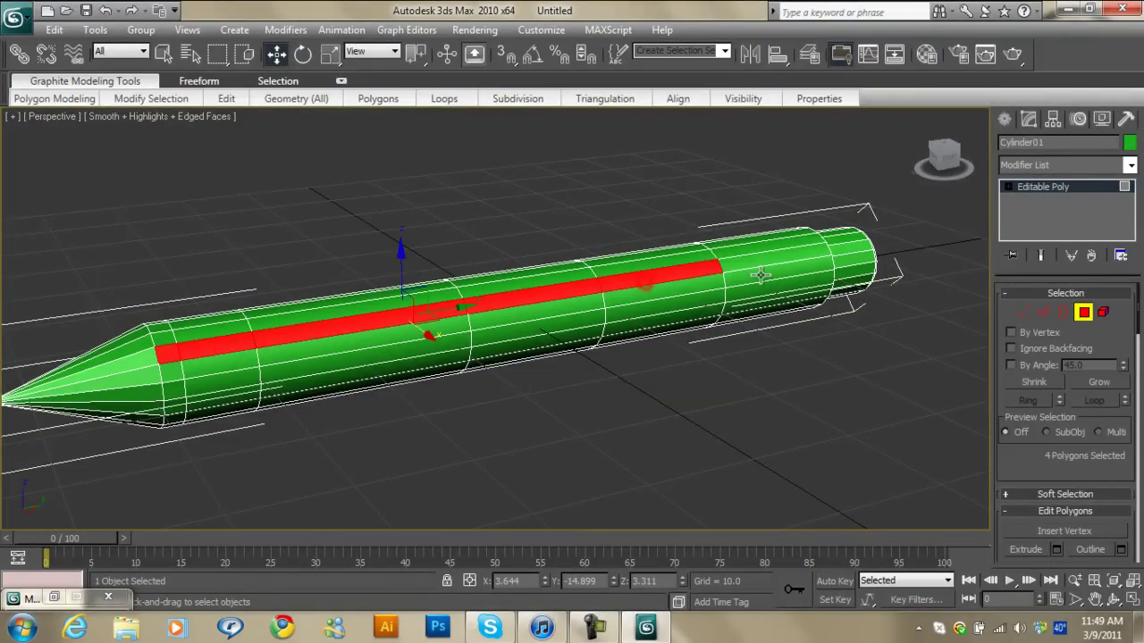
ctrl+click(776, 257)
alt+middle_drag(474, 335, 179, 266)
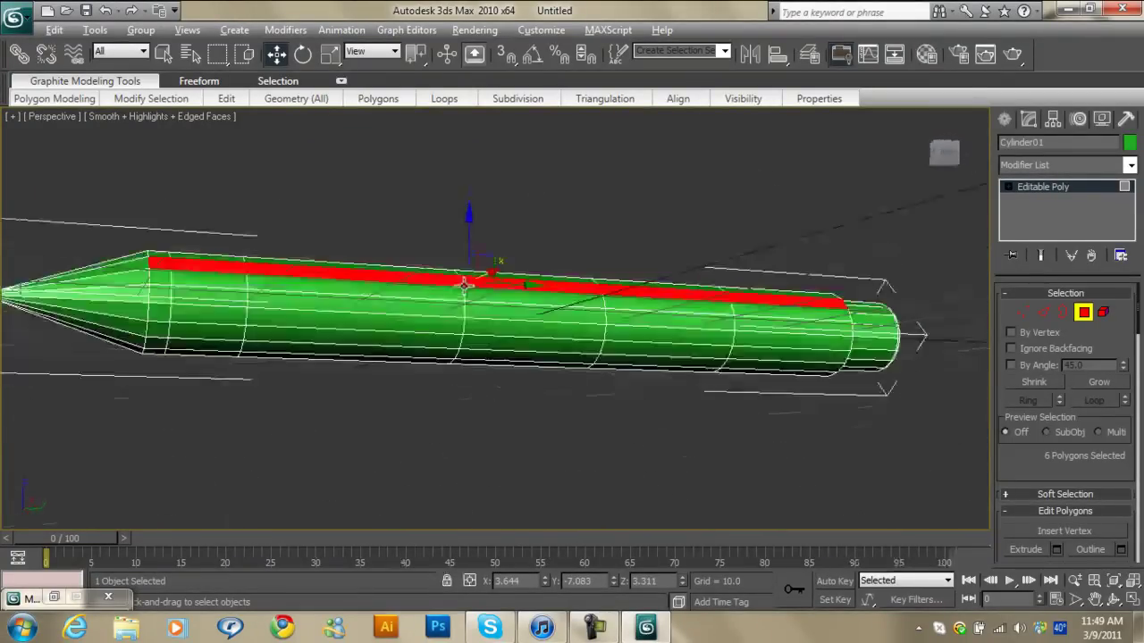
ctrl+click(170, 268)
Step: Add a second strip and a lower row of faces running back toward the cone
ctrl+click(278, 277)
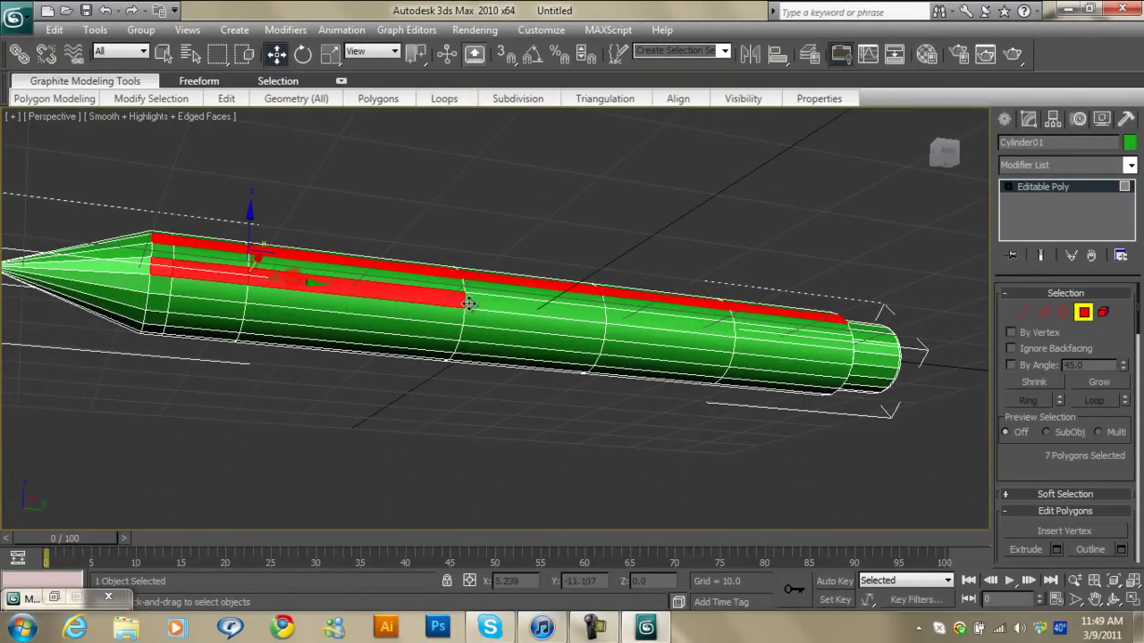
ctrl+click(480, 304)
ctrl+click(639, 317)
ctrl+click(787, 333)
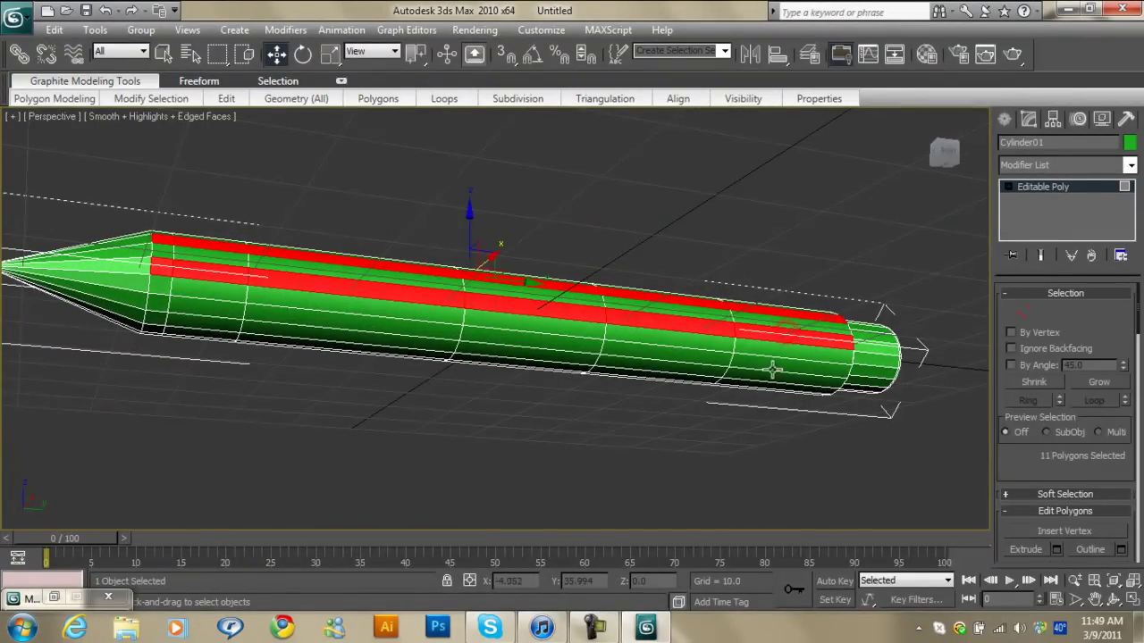
ctrl+click(770, 367)
ctrl+click(679, 359)
ctrl+click(536, 342)
ctrl+click(375, 326)
ctrl+click(210, 308)
ctrl+click(159, 304)
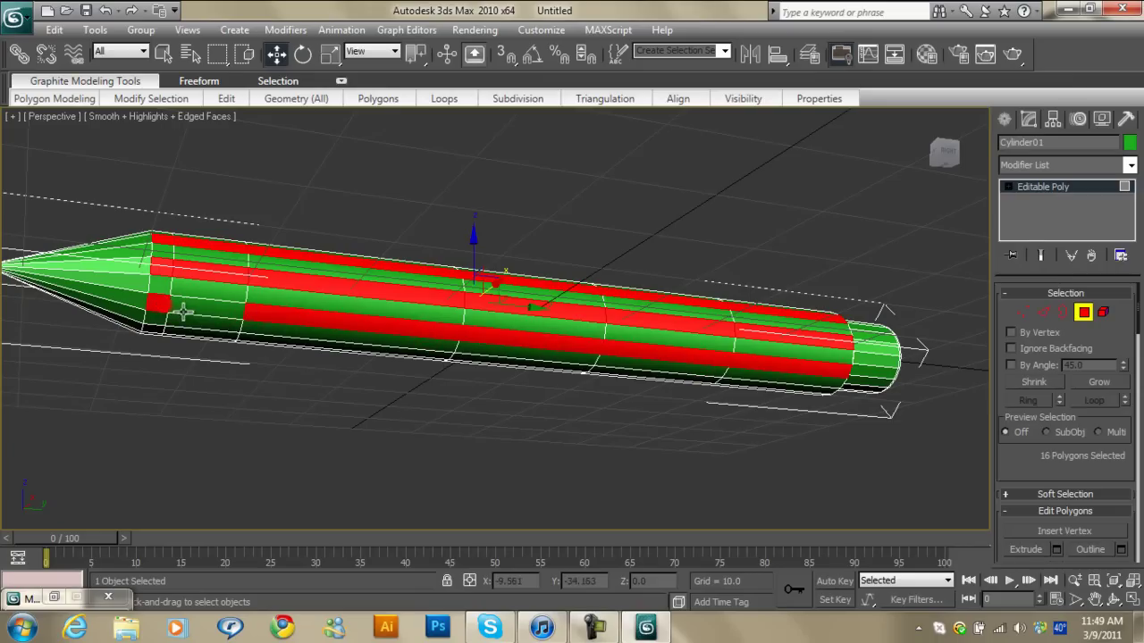
ctrl+click(188, 307)
Step: From a steeper angle, add another alternating strip of faces out to the back end
alt+middle_drag(301, 358, 307, 307)
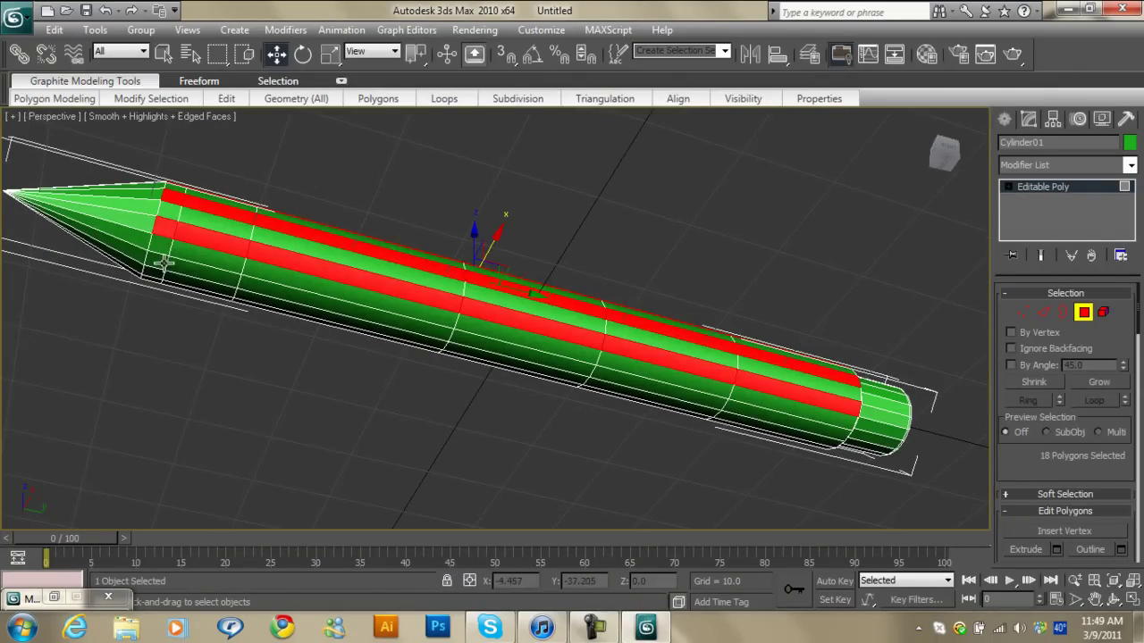
ctrl+click(194, 277)
ctrl+click(328, 301)
ctrl+click(478, 342)
ctrl+click(649, 383)
ctrl+click(801, 426)
Step: Add alternating strips of faces on the pencil's underside
mouse_move(661, 433)
alt+middle_down()
mouse_move(715, 468)
mouse_move(797, 469)
alt+middle_up()
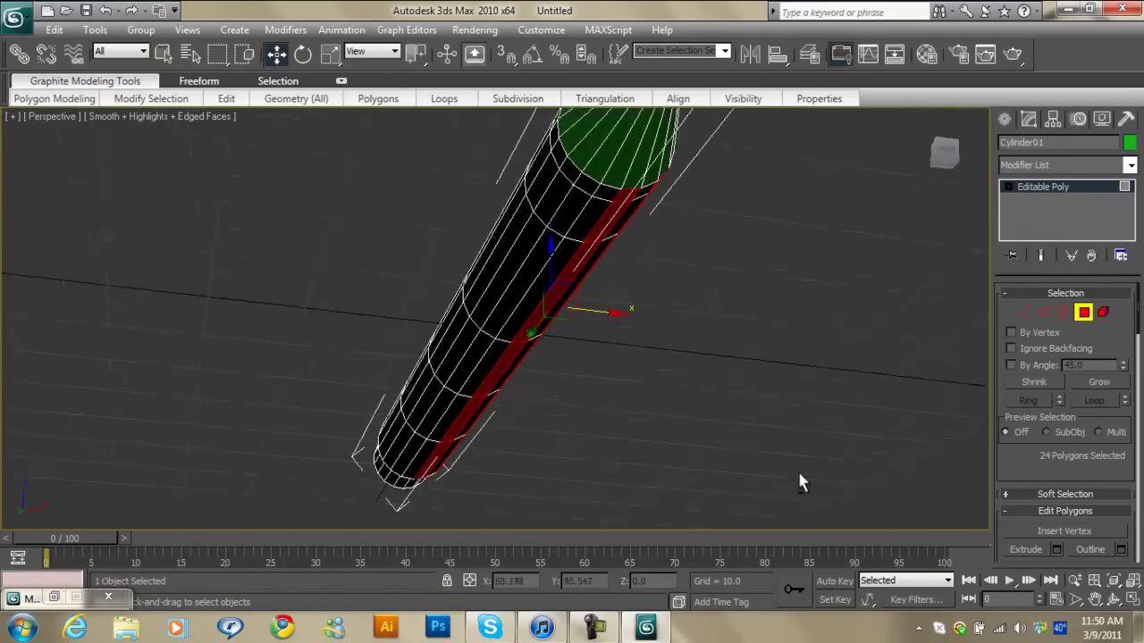
ctrl+click(616, 159)
ctrl+click(543, 251)
ctrl+click(457, 366)
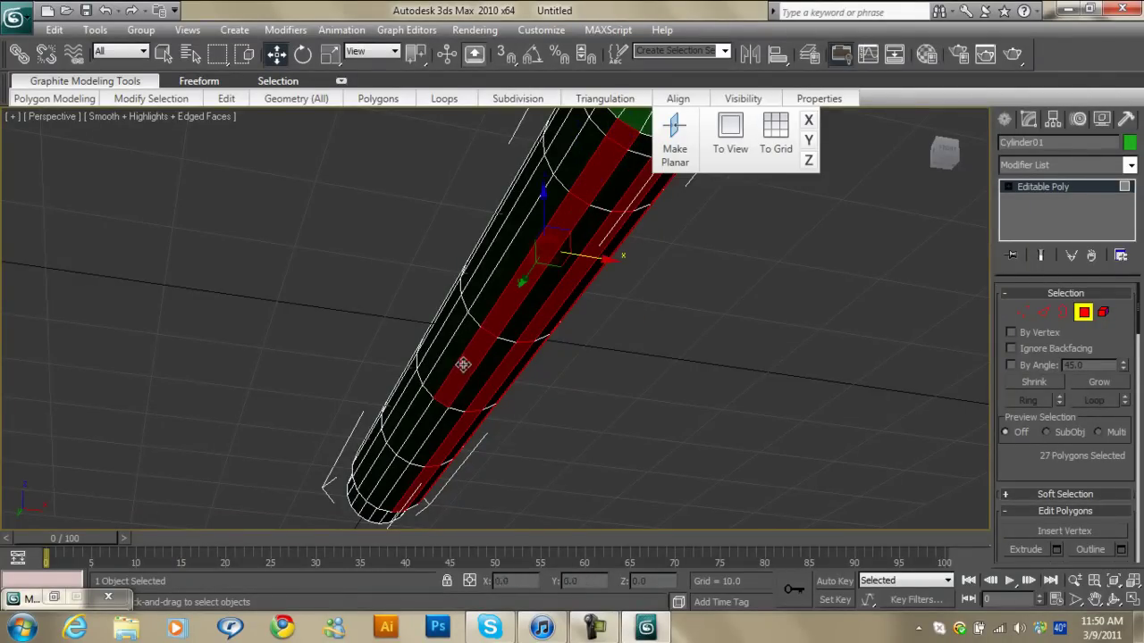
ctrl+click(401, 467)
ctrl+click(396, 474)
ctrl+click(438, 363)
Step: From a diagonal view above, add a top strip running to the back end
mouse_move(438, 363)
alt+middle_down()
mouse_move(477, 409)
mouse_move(476, 426)
alt+middle_up()
mouse_move(550, 381)
alt+middle_down()
mouse_move(551, 365)
mouse_move(742, 168)
alt+middle_up()
ctrl+click(764, 172)
ctrl+click(681, 202)
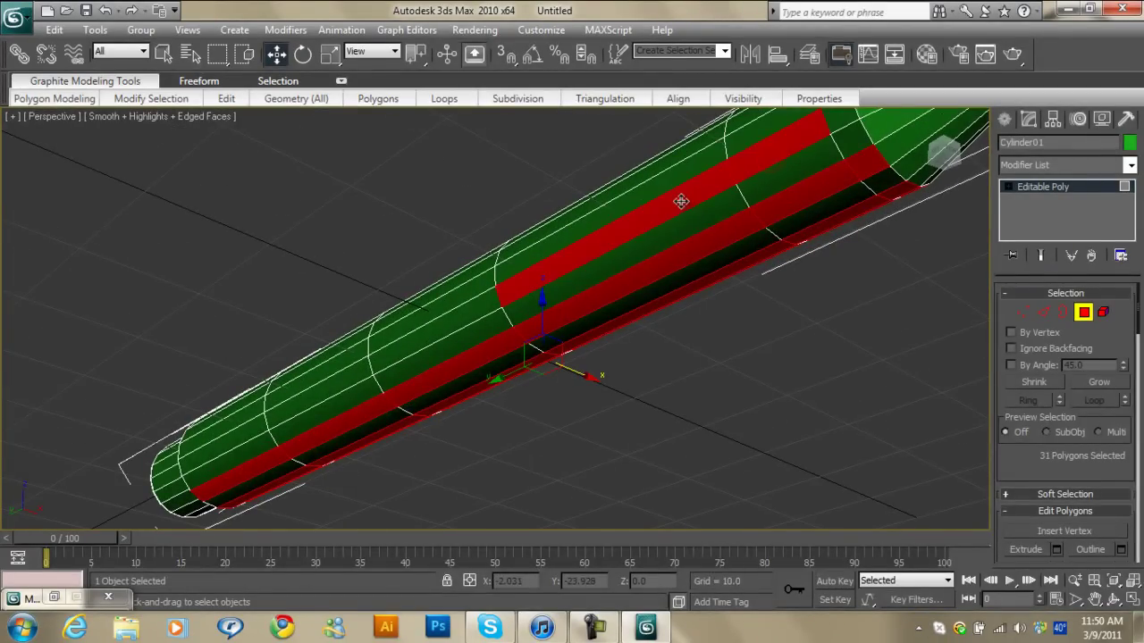
ctrl+click(410, 336)
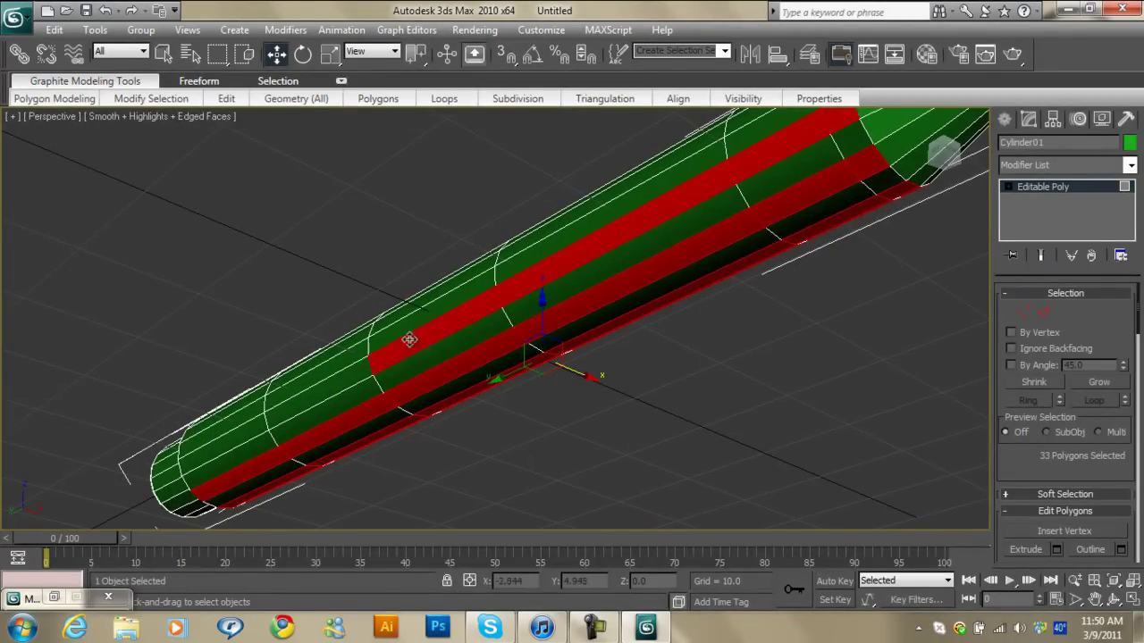
ctrl+click(317, 386)
ctrl+click(233, 429)
Step: From a side view, add another upper strip of faces along the body
mouse_move(280, 432)
alt+middle_down()
mouse_move(294, 473)
mouse_move(269, 332)
alt+middle_up()
ctrl+click(269, 332)
ctrl+click(303, 304)
ctrl+click(446, 300)
ctrl+click(572, 302)
ctrl+click(900, 282)
ctrl+click(743, 354)
Step: Add a strip of faces starting near the tip
alt+middle_drag(743, 355, 688, 414)
scroll(689, 413, up, 2)
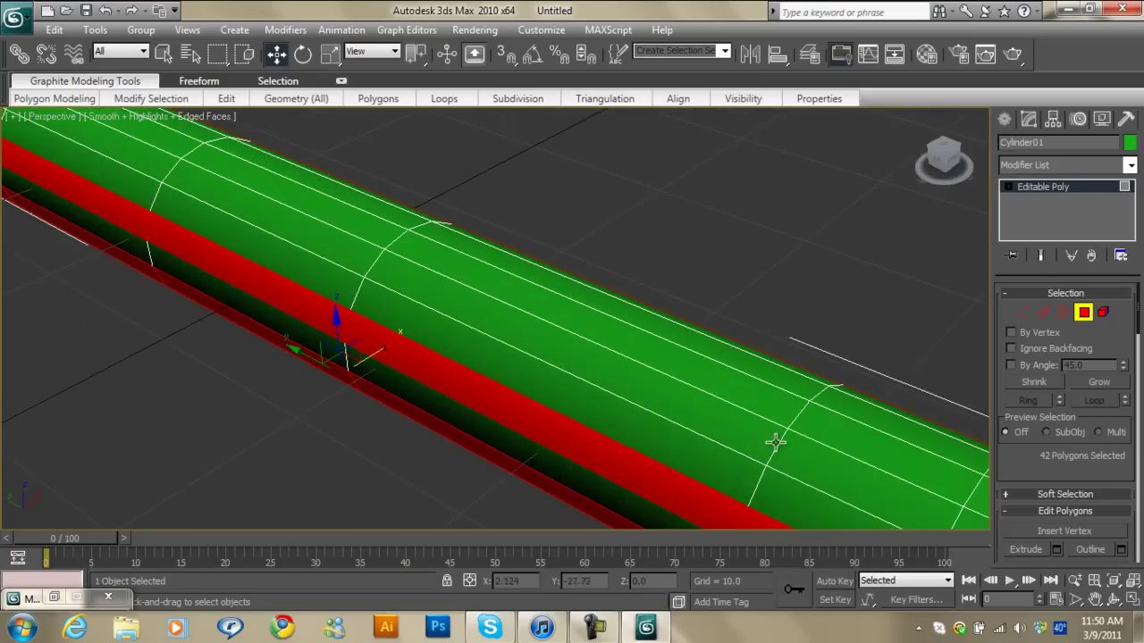
scroll(901, 505, down, 2)
ctrl+click(661, 389)
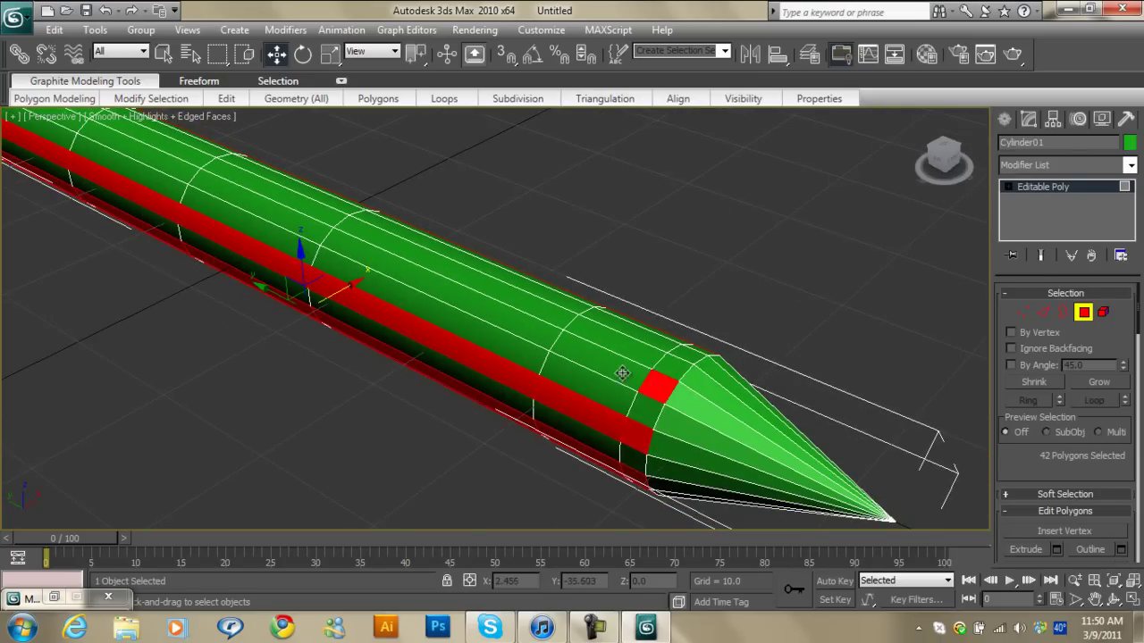
ctrl+click(589, 344)
ctrl+click(464, 308)
Step: Add the final strips toward the back end, bringing the selection to 52 polygons
middle_drag(464, 308, 583, 451)
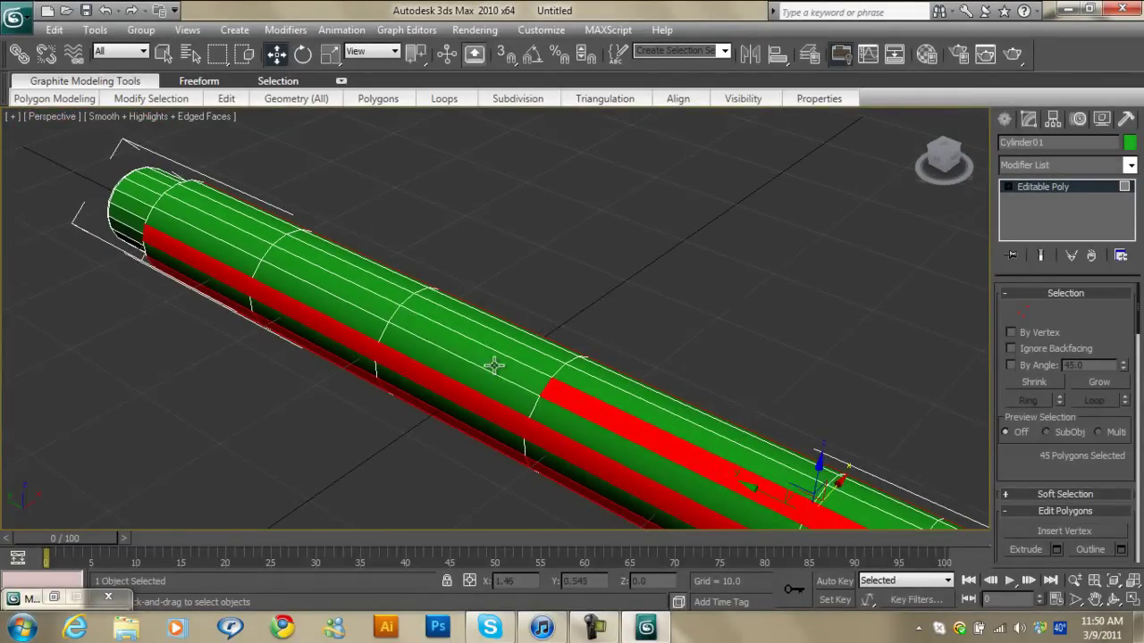
ctrl+click(464, 338)
ctrl+click(378, 308)
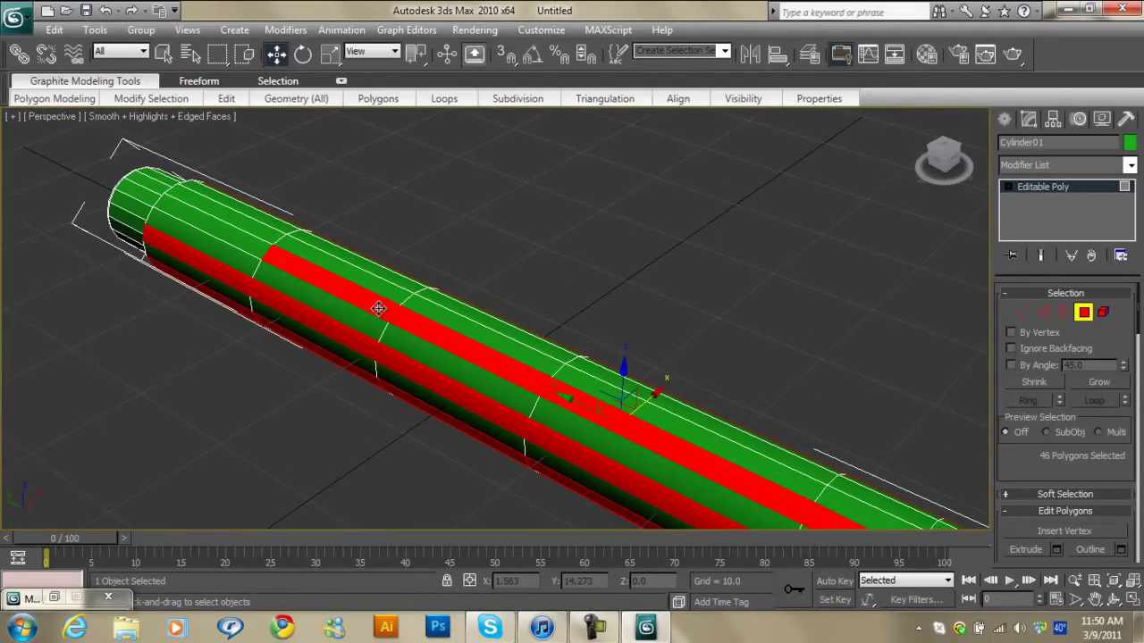
ctrl+click(239, 241)
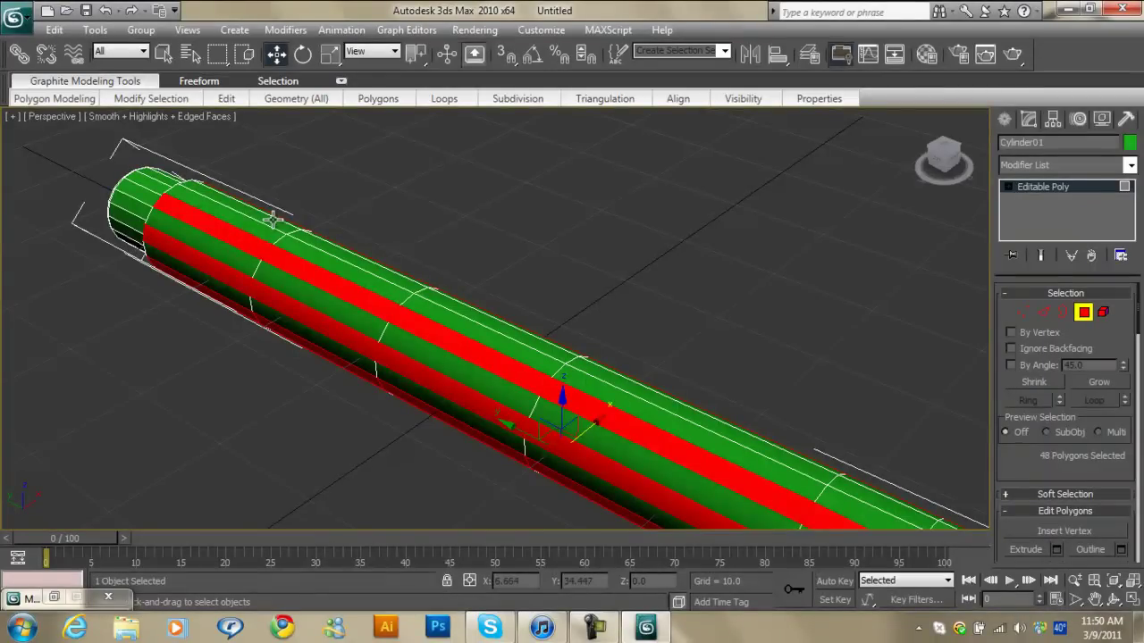
ctrl+click(274, 219)
ctrl+click(320, 239)
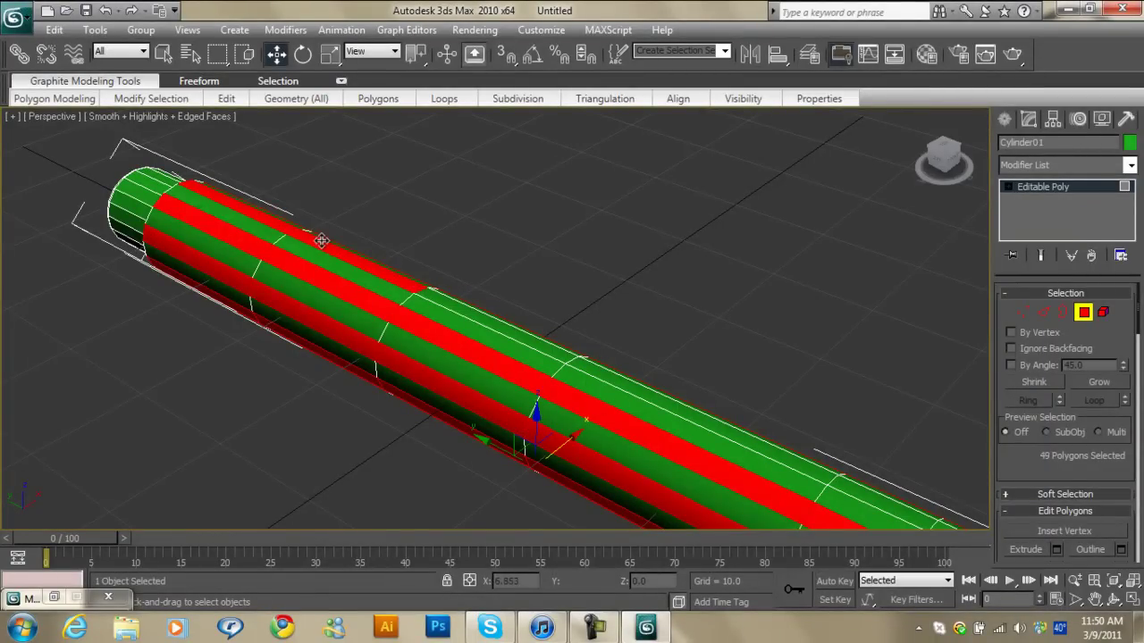
ctrl+click(464, 310)
ctrl+click(591, 373)
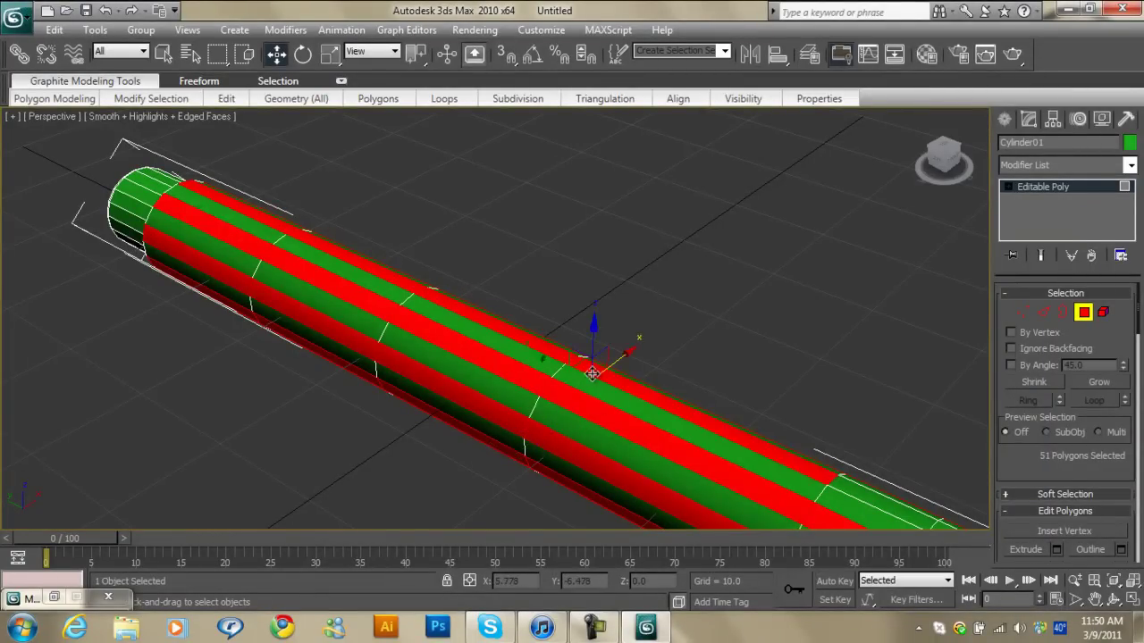
alt+middle_drag(600, 373, 738, 390)
Step: Use wireframe view to add the remaining hidden stripe faces, reaching 54 polygons
key(F3)
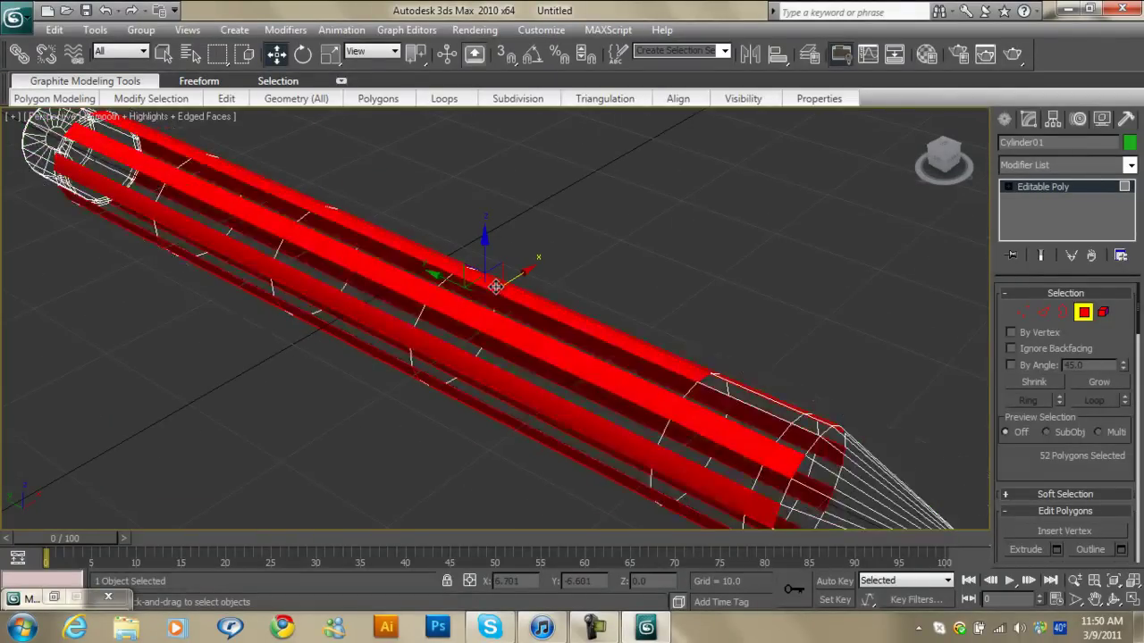
ctrl+click(809, 427)
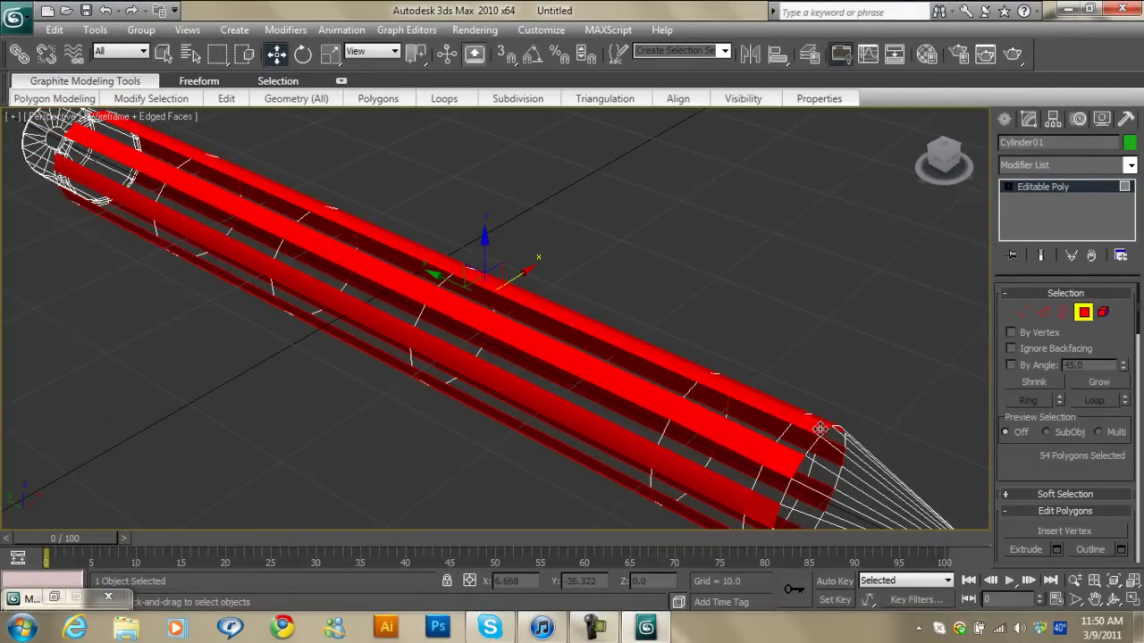
mouse_move(758, 425)
alt+middle_down()
mouse_move(623, 427)
mouse_move(653, 425)
alt+middle_up()
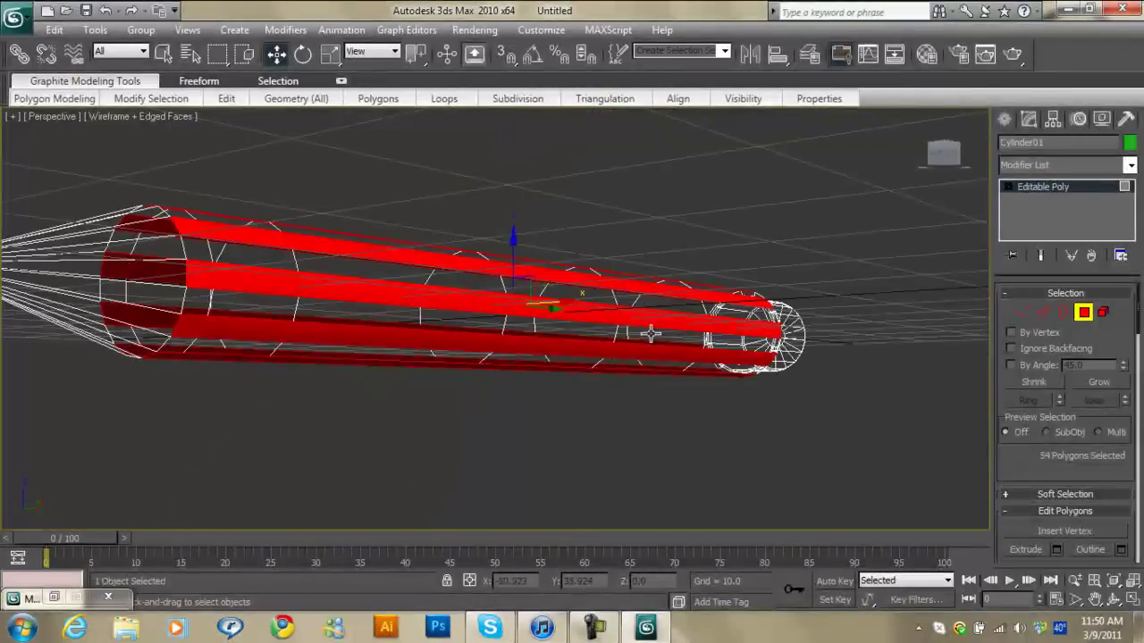
mouse_move(566, 408)
alt+middle_down()
mouse_move(557, 405)
mouse_move(662, 406)
alt+middle_up()
key(F3)
mouse_move(771, 409)
middle_down()
mouse_move(980, 364)
mouse_move(822, 365)
middle_up()
Step: Frame the pencil, exit Polygon mode and reselect the whole cylinder object
key(z)
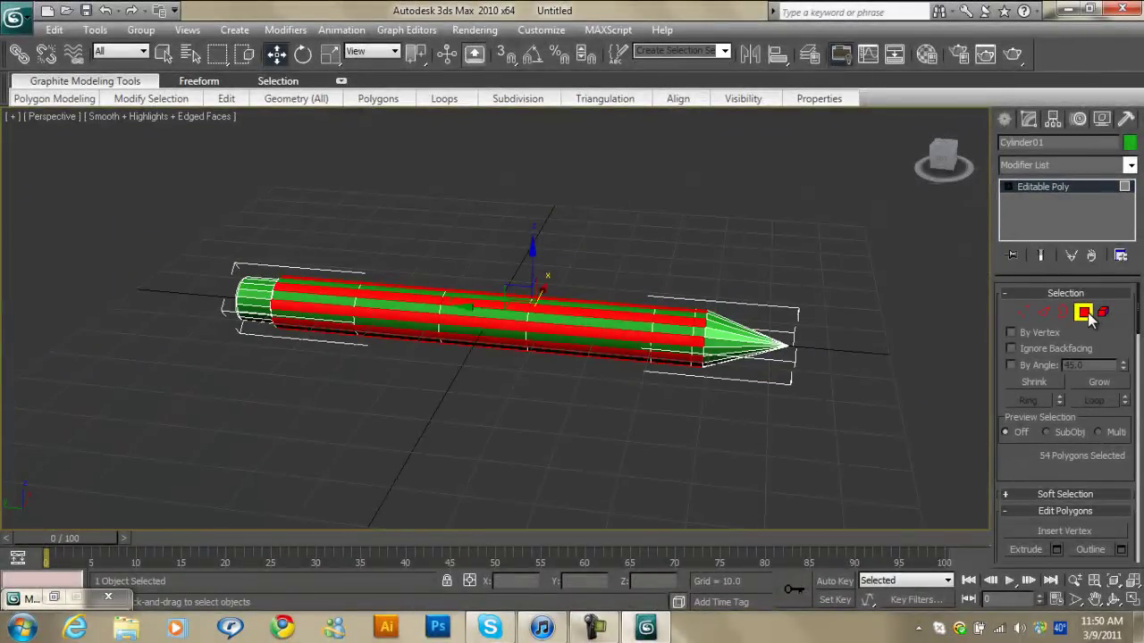
click(1083, 312)
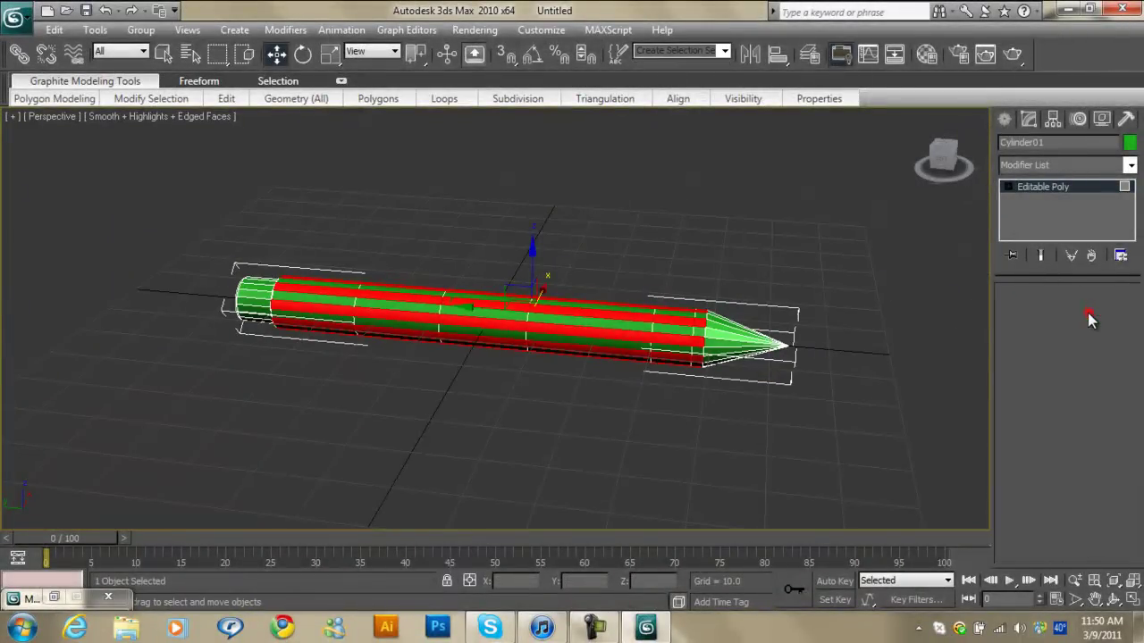
click(771, 285)
click(480, 293)
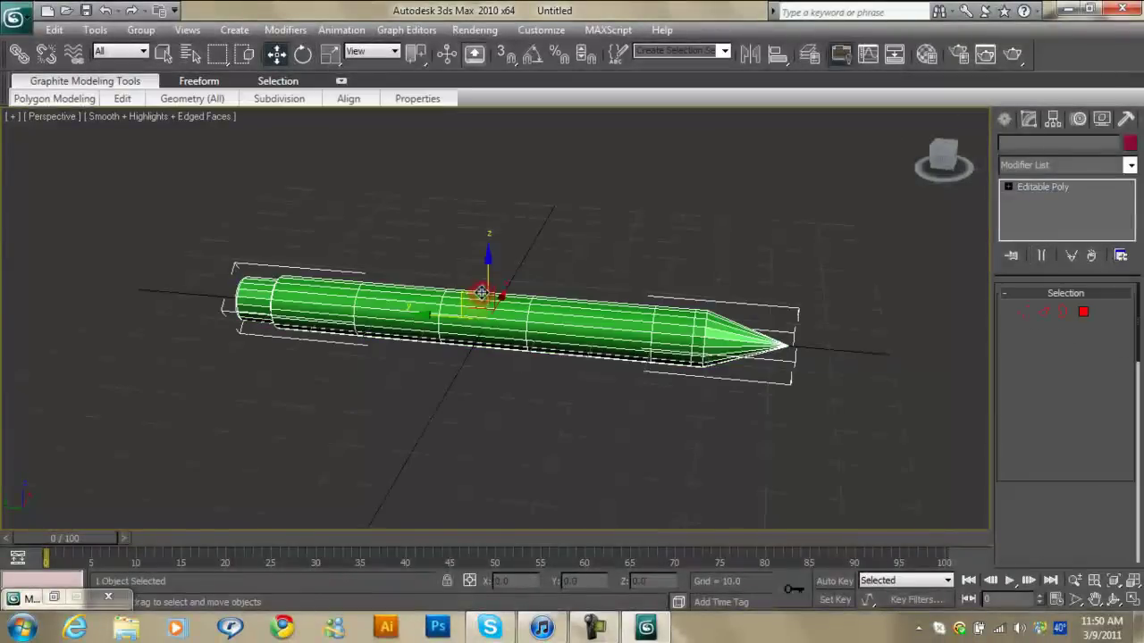
Step: Assign material slot 01 to the pencil and adjust its reflection colour
key(m)
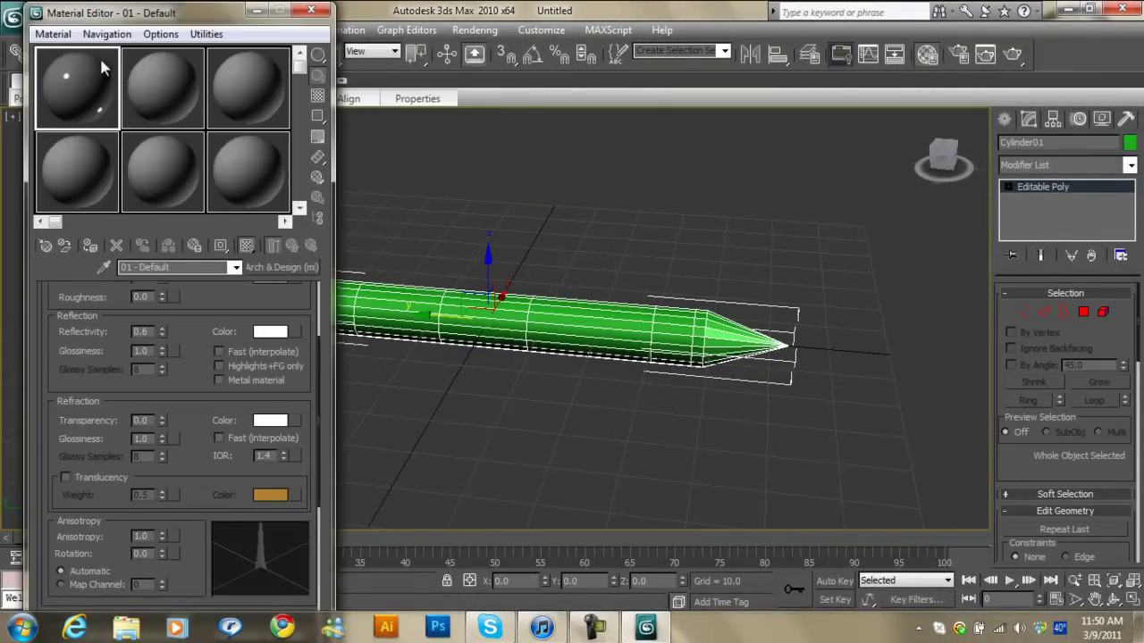
click(88, 242)
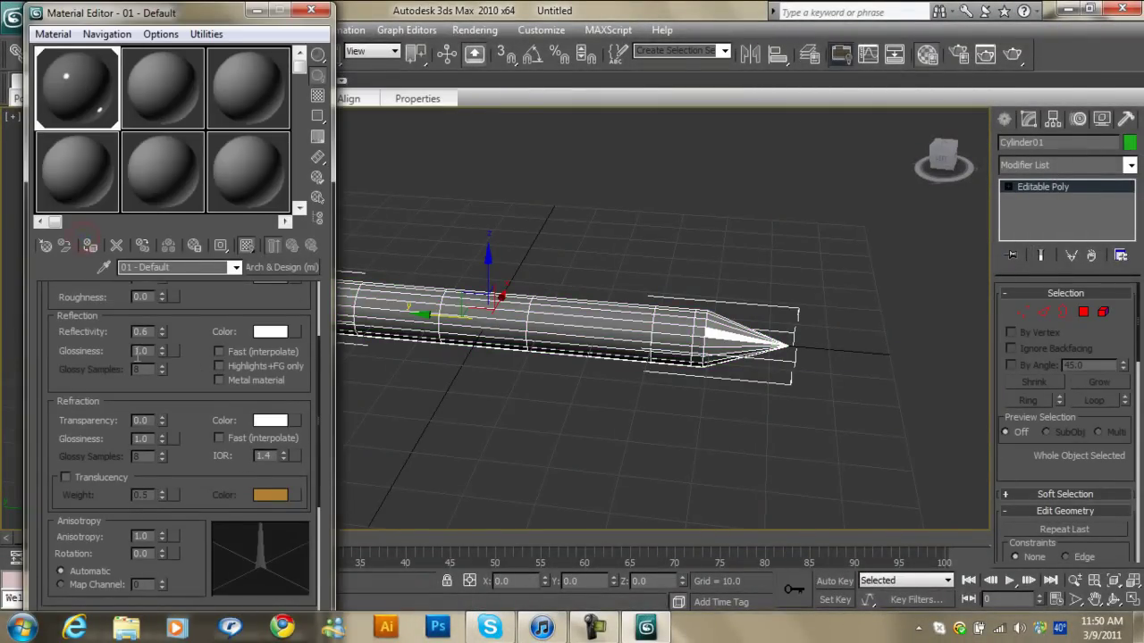
click(270, 332)
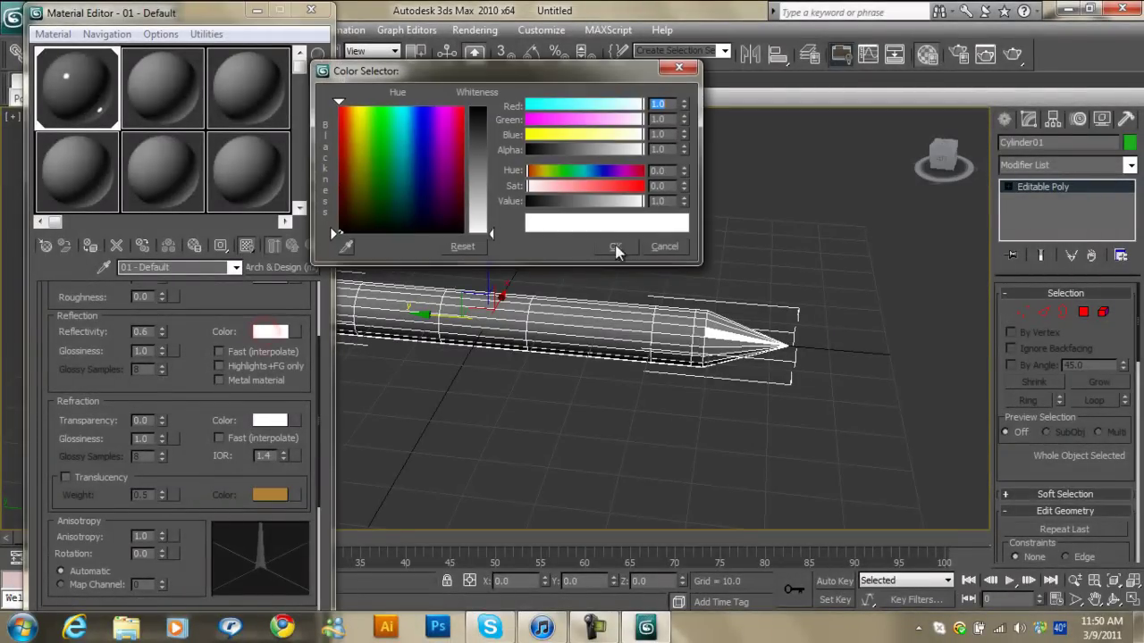
click(487, 232)
click(616, 250)
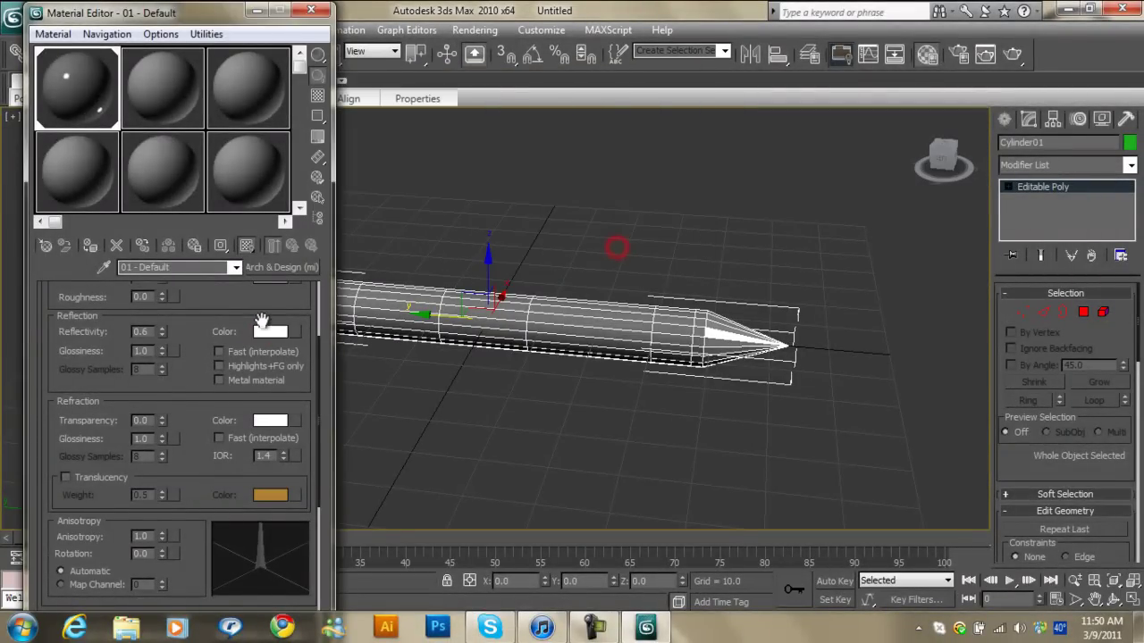
scroll(295, 280, up, 3)
scroll(295, 279, up, 3)
Step: Choose Standard as the slot's material type from the Material/Map Browser
click(284, 268)
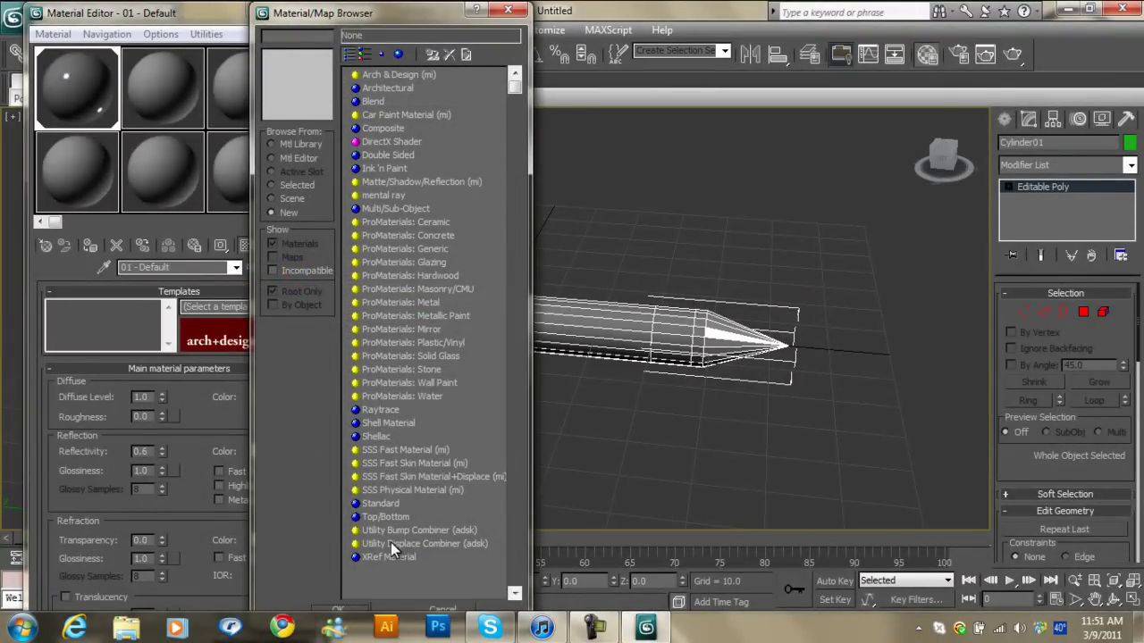
click(506, 8)
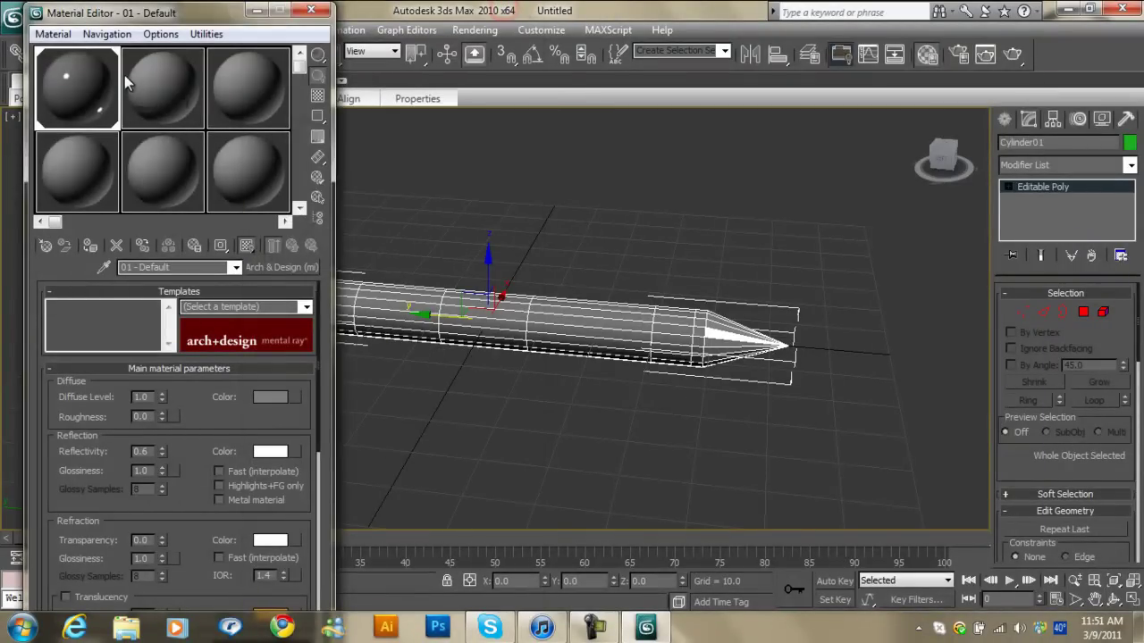
click(284, 268)
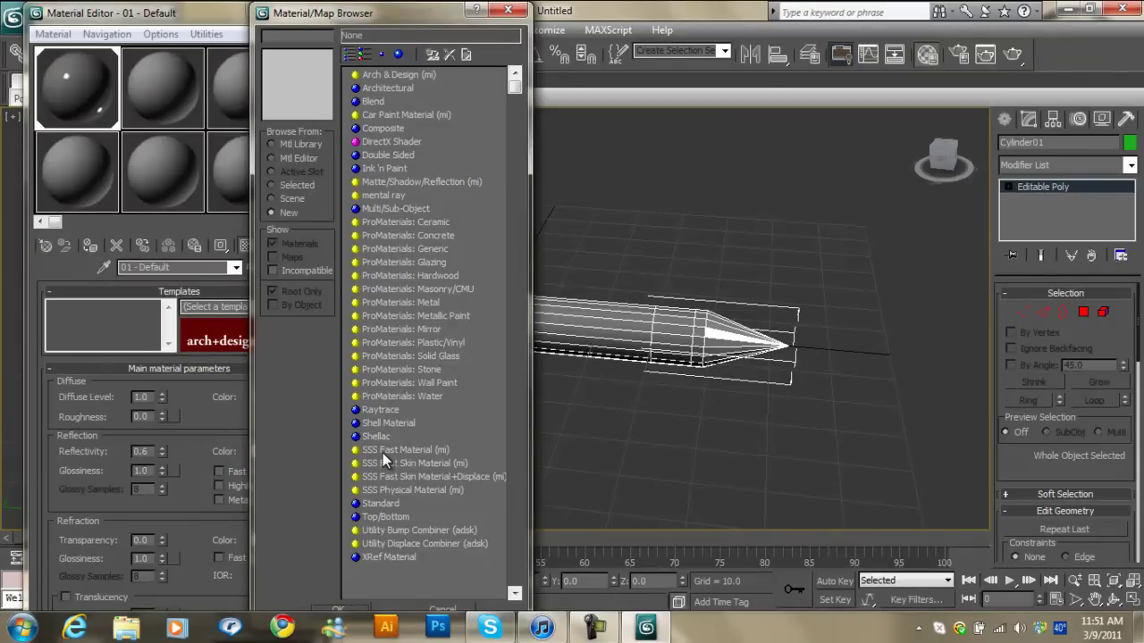
double_click(382, 503)
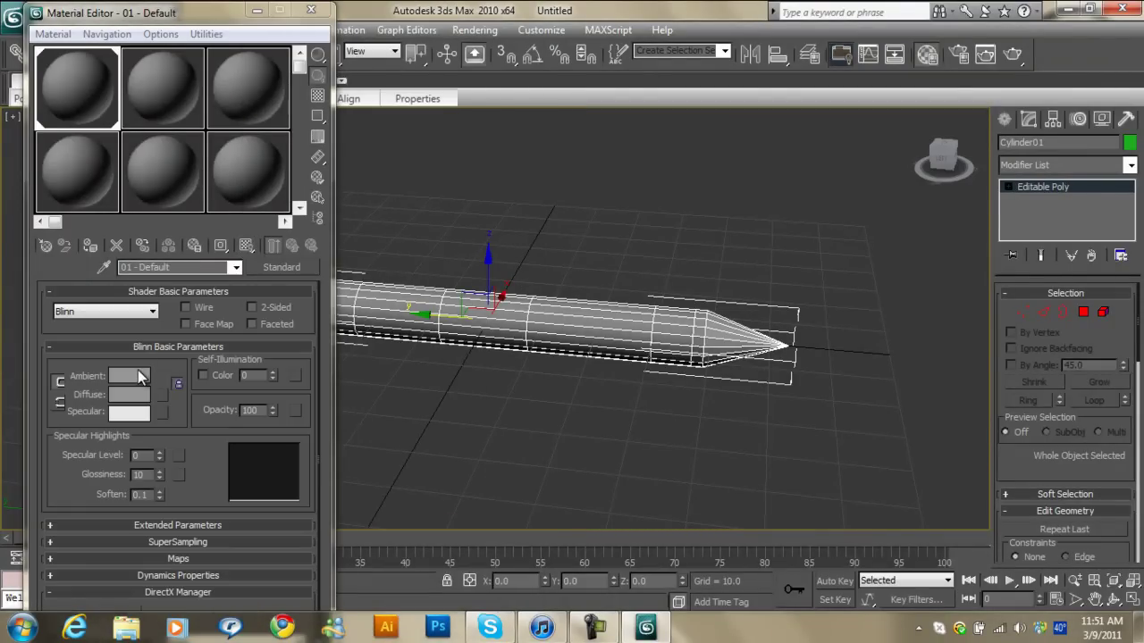
Step: Make the first material's Ambient and Specular colours pure white with Specular Level 36
click(139, 376)
drag(473, 205, 478, 230)
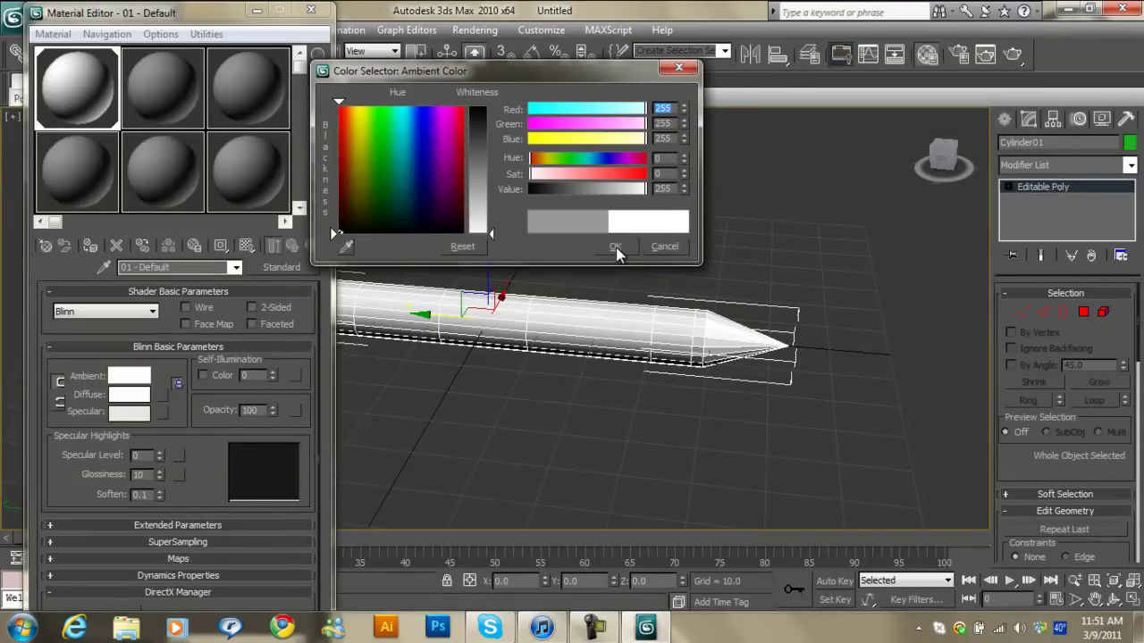
click(614, 247)
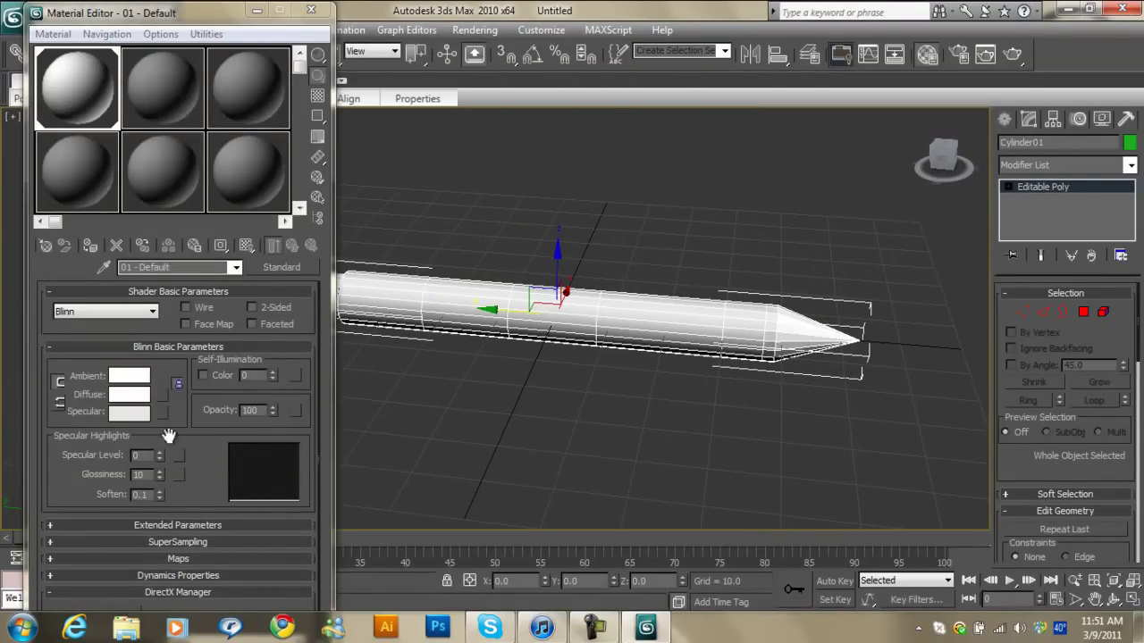
drag(159, 455, 161, 413)
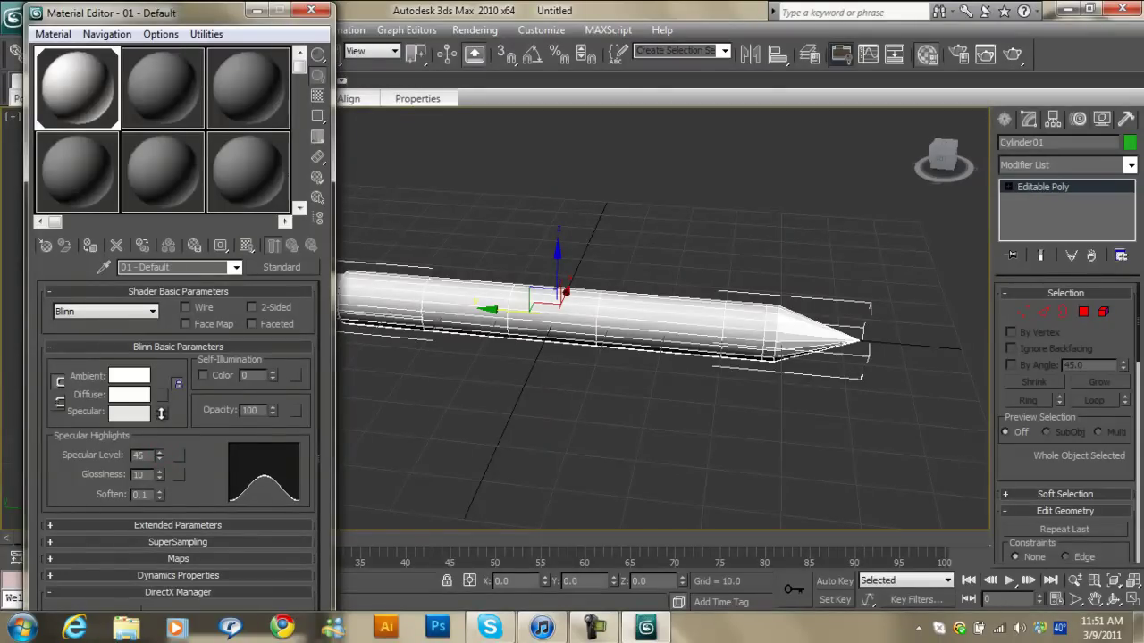
drag(163, 473, 159, 450)
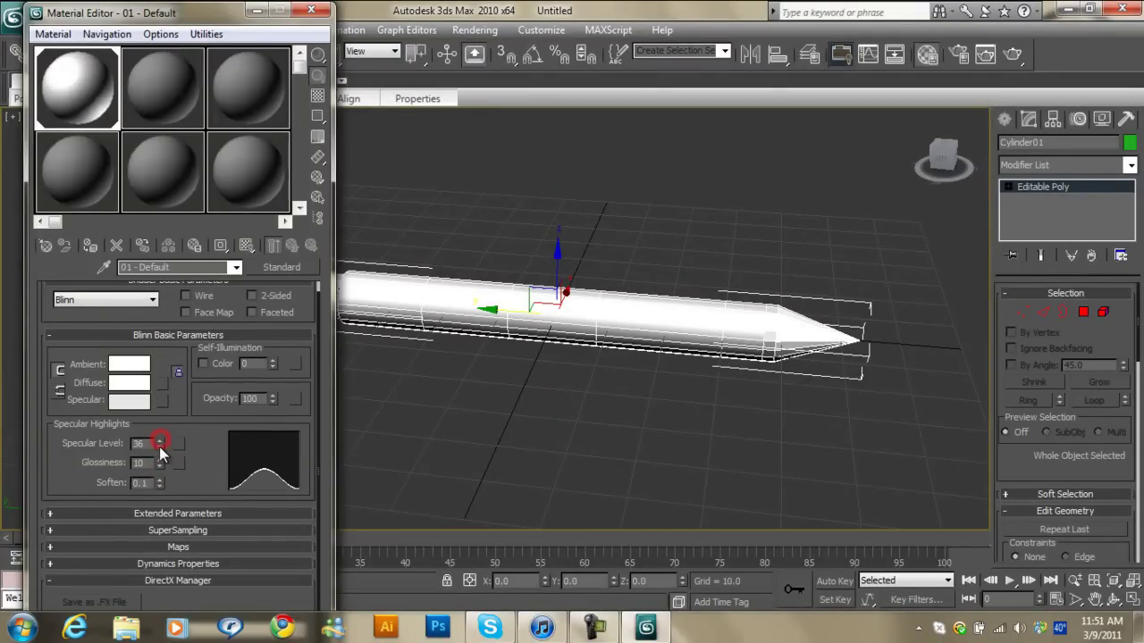
click(142, 402)
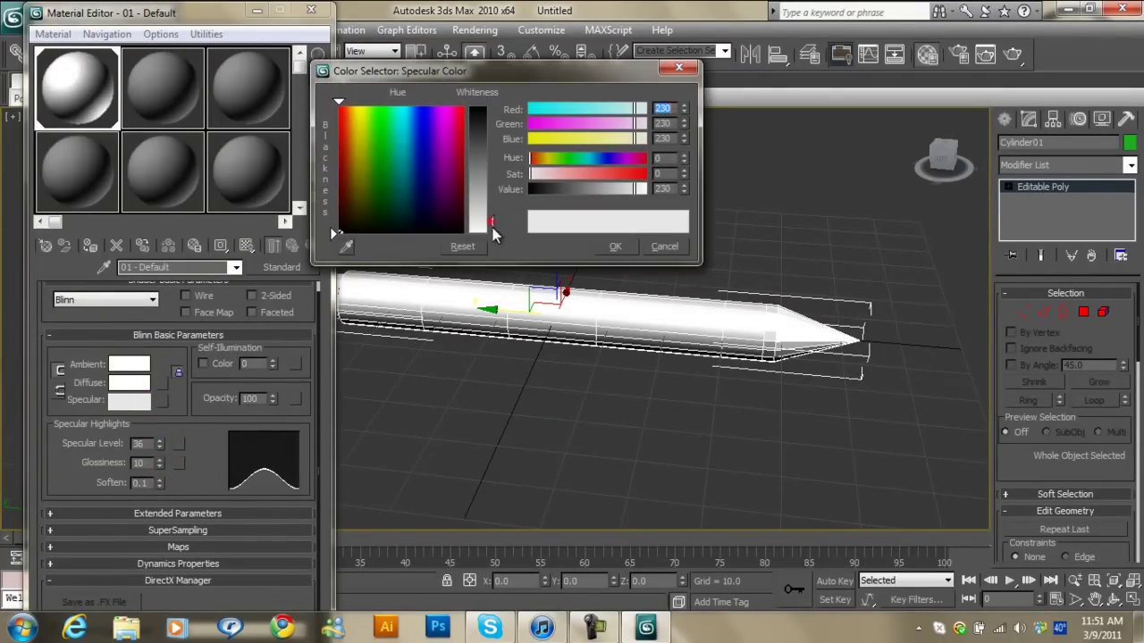
drag(493, 229, 566, 236)
click(608, 247)
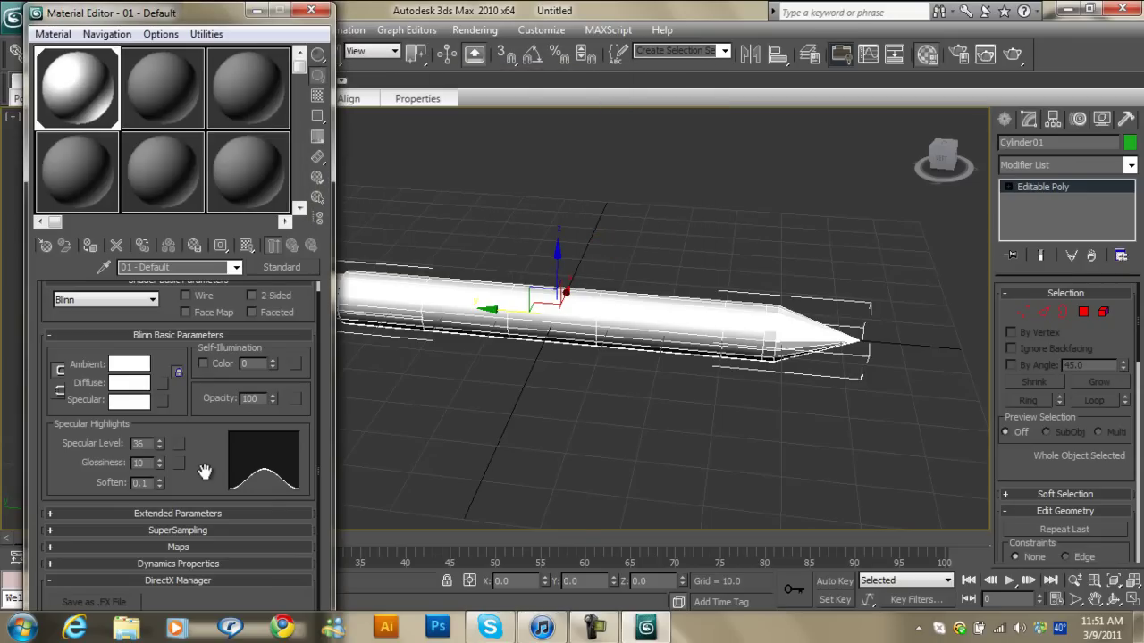
Step: Set Self-Illumination to 15, then move to the second sample slot
click(246, 364)
text(15)
key(Return)
mouse_move(456, 459)
middle_down()
mouse_move(521, 408)
mouse_move(476, 444)
middle_up()
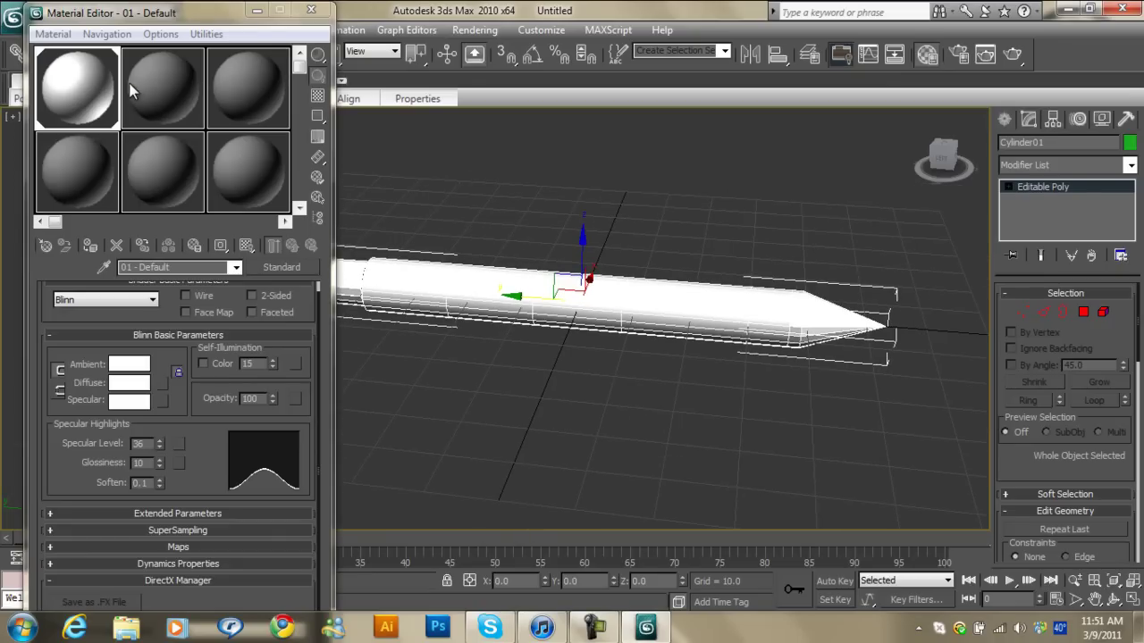
click(134, 89)
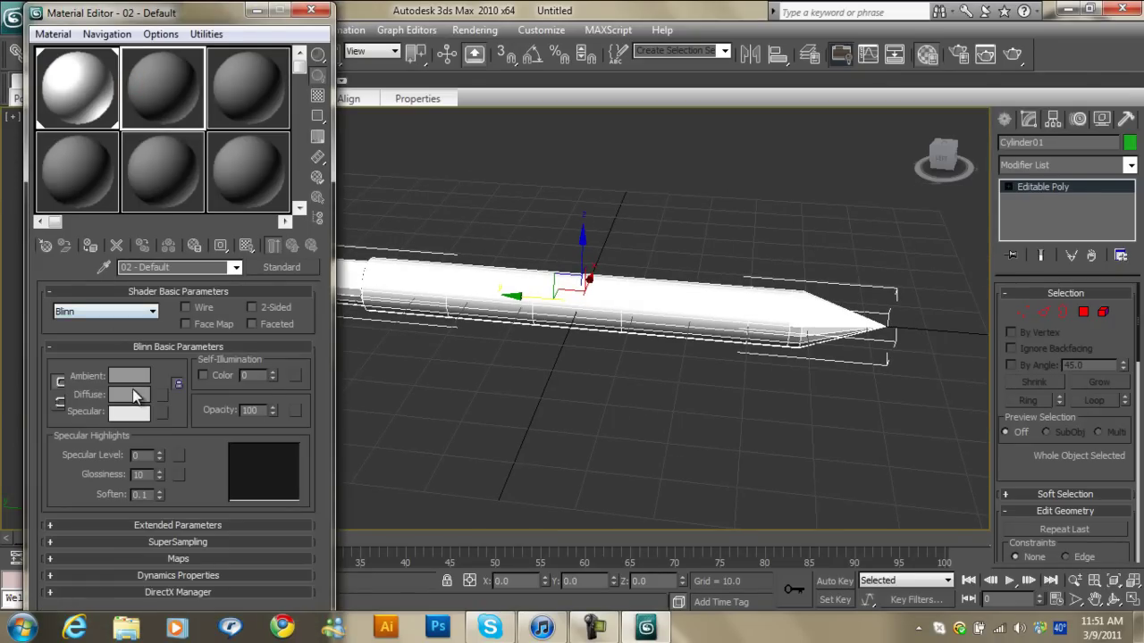
Step: Set the second material's Ambient colour to a dark red
click(130, 375)
drag(327, 123, 333, 90)
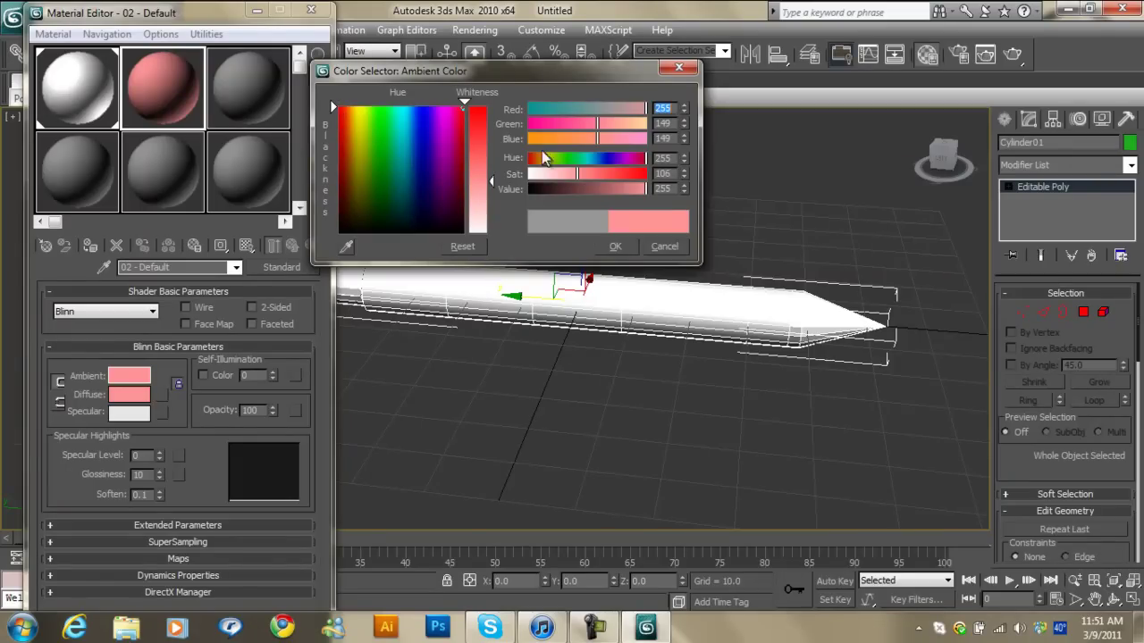
click(481, 109)
mouse_move(643, 188)
mouse_down()
mouse_move(583, 188)
mouse_move(605, 189)
mouse_up()
click(611, 246)
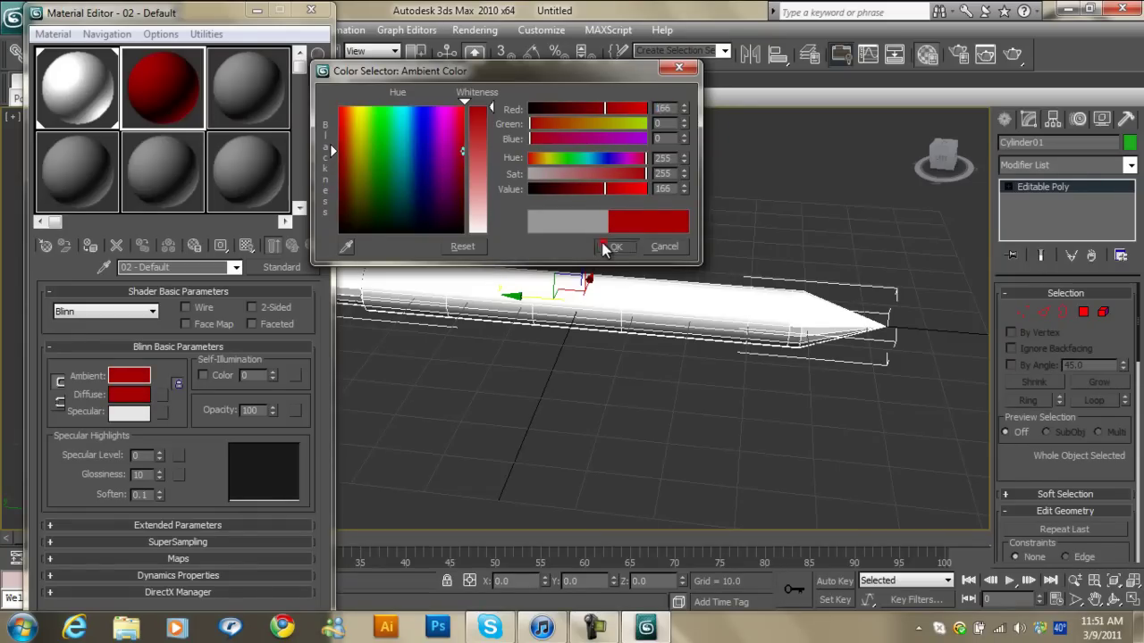
Step: Give the red material Specular Level 45, Self-Illumination 10 and Glossiness 20
drag(159, 451, 151, 449)
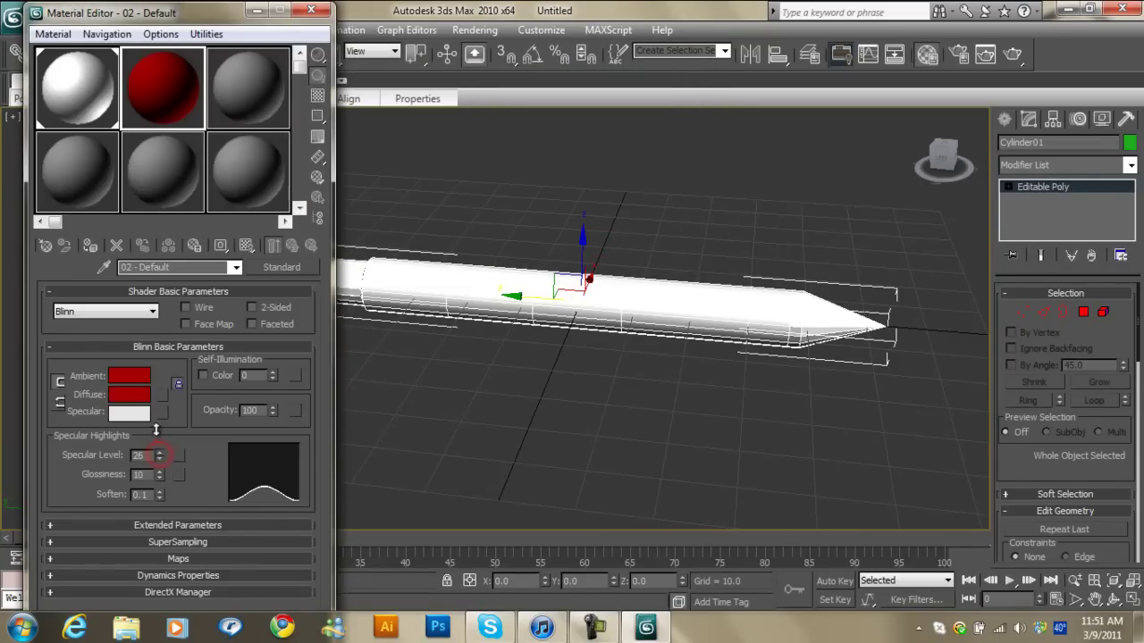
text(45)
key(Return)
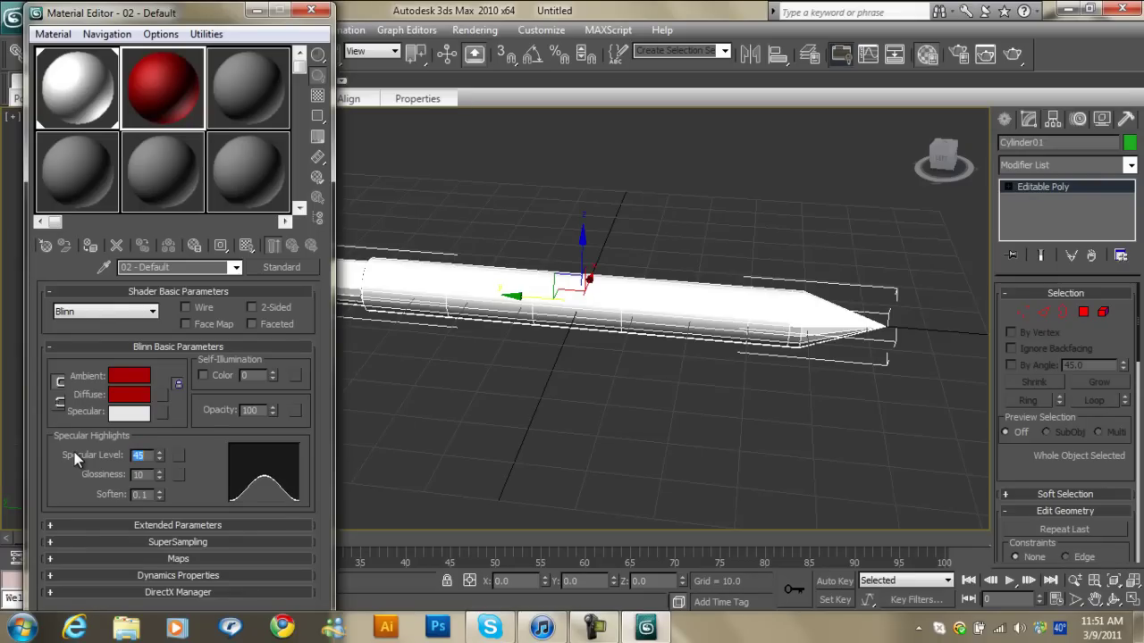
click(258, 376)
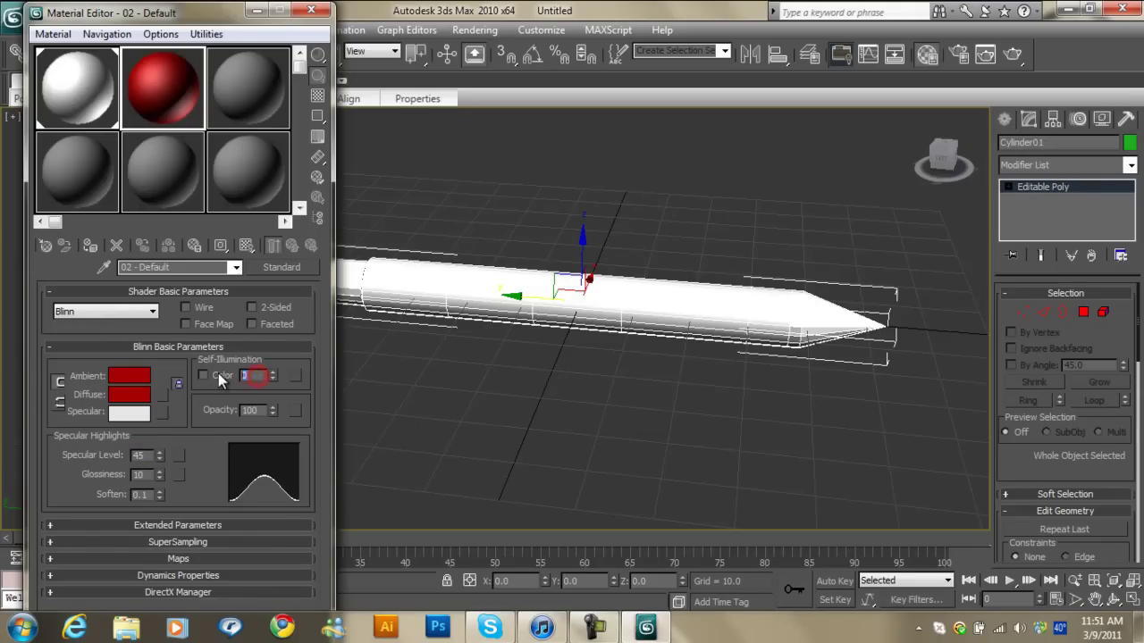
text(51)
drag(158, 480, 165, 472)
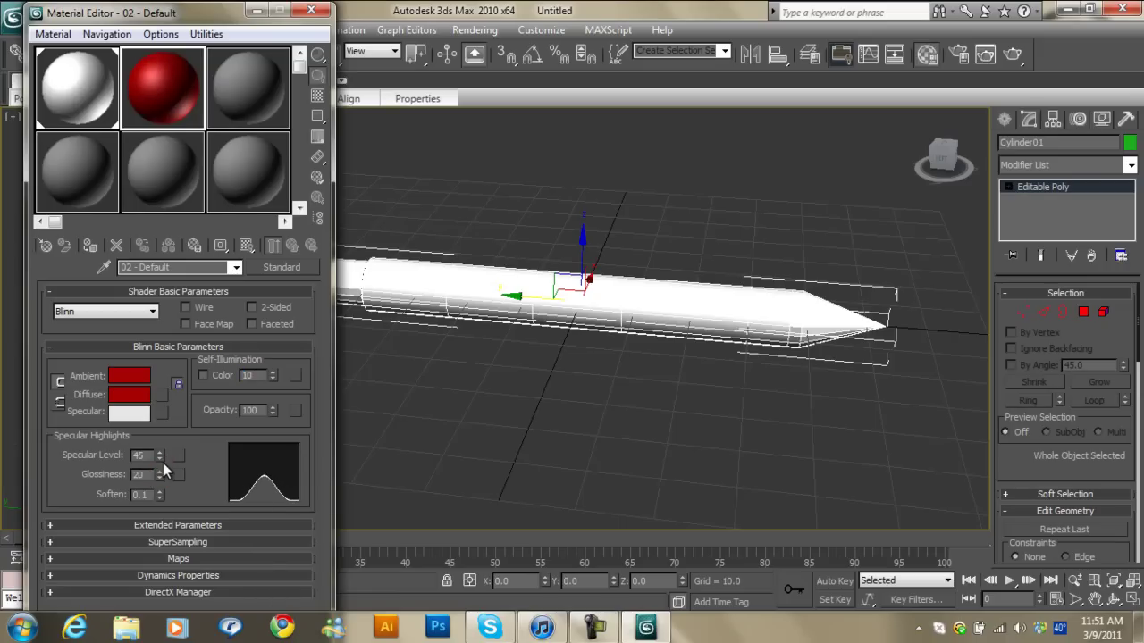
drag(567, 288, 568, 291)
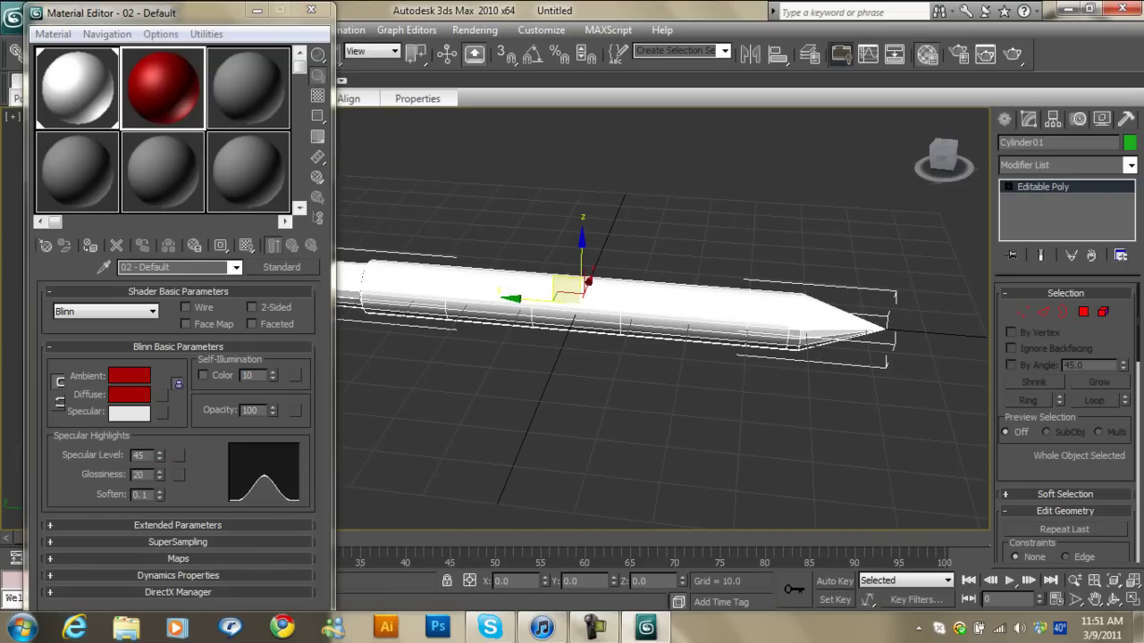
Step: Assign the red material to the stripe polygons and show it in the viewport
click(1083, 312)
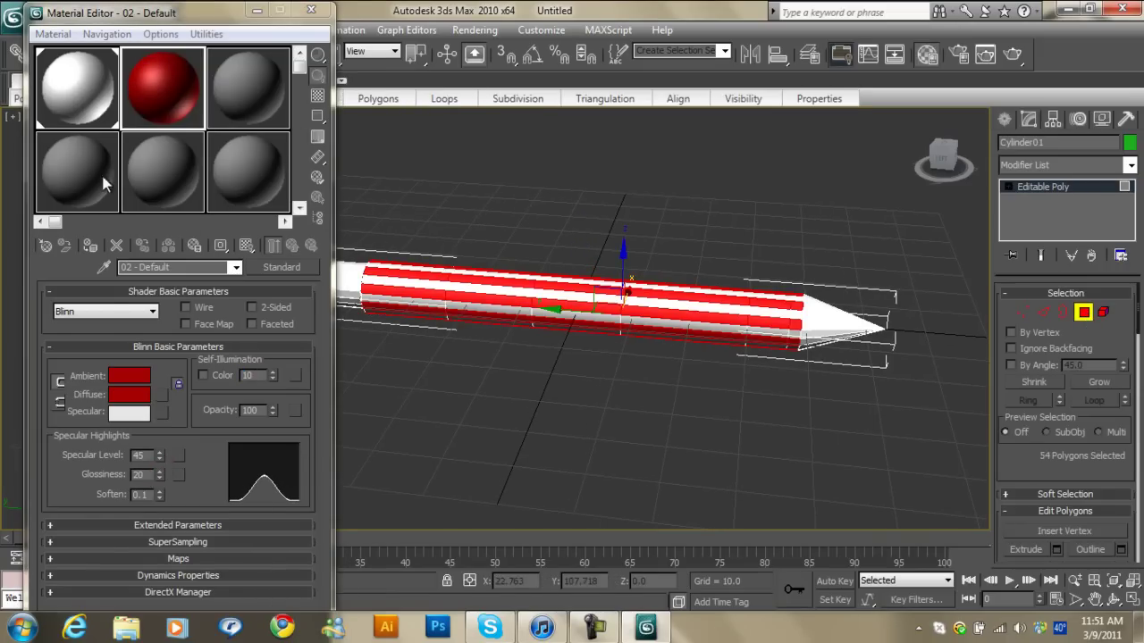
click(90, 245)
click(249, 249)
click(1083, 312)
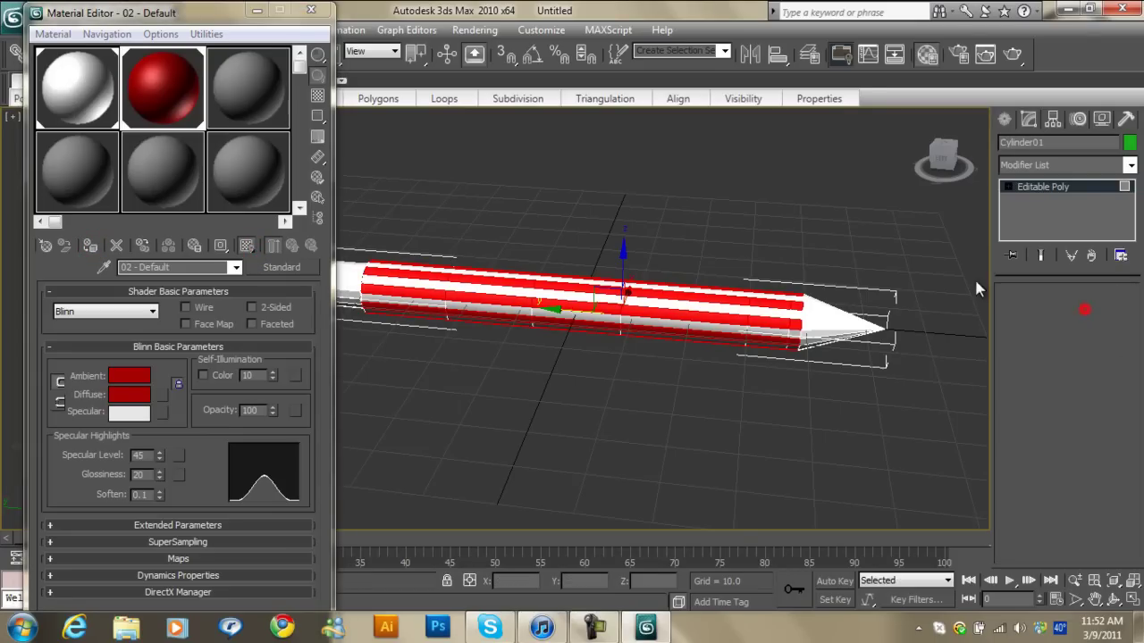
click(786, 198)
Step: Reselect the pencil and select the 19 polygons of its cone tip
click(256, 10)
key(F4)
alt+middle_drag(498, 304, 547, 328)
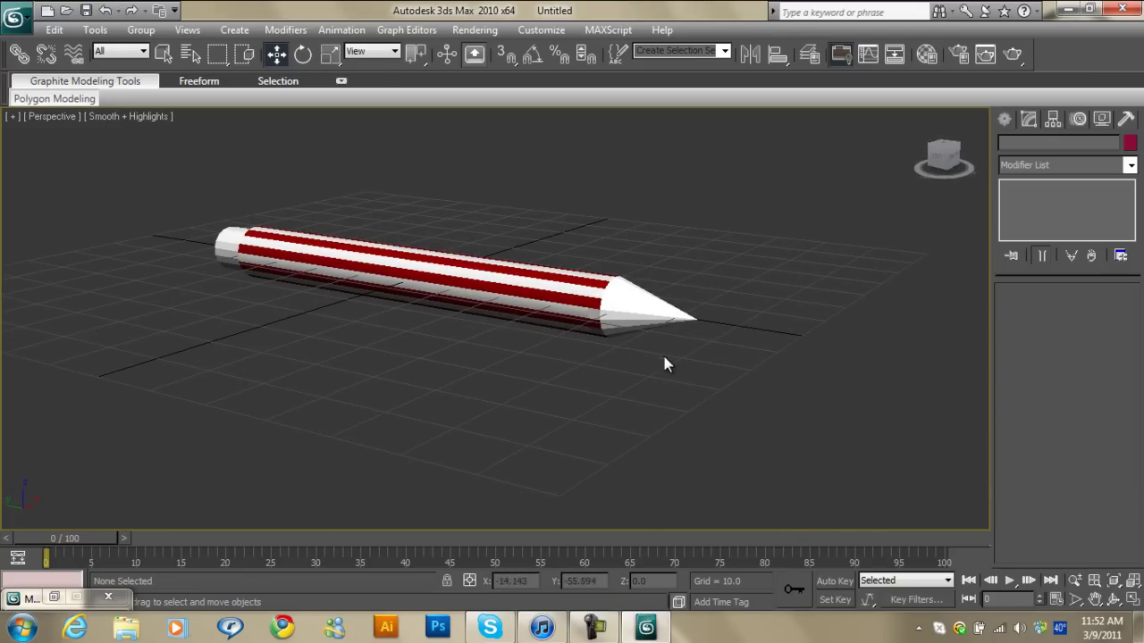
alt+middle_drag(664, 363, 699, 373)
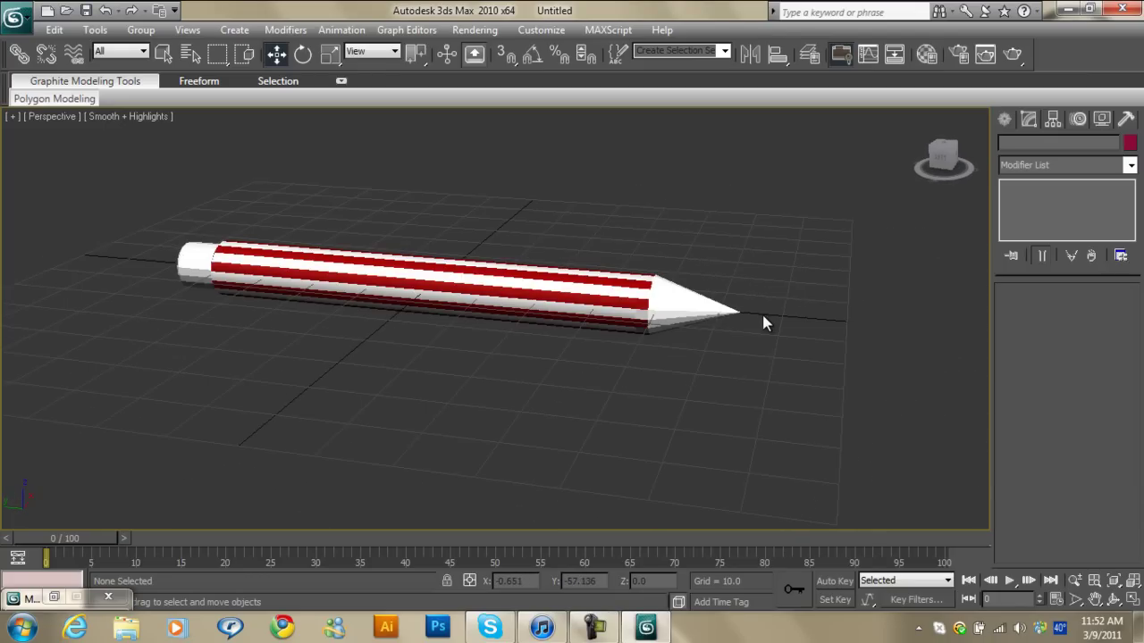
click(621, 293)
click(1082, 313)
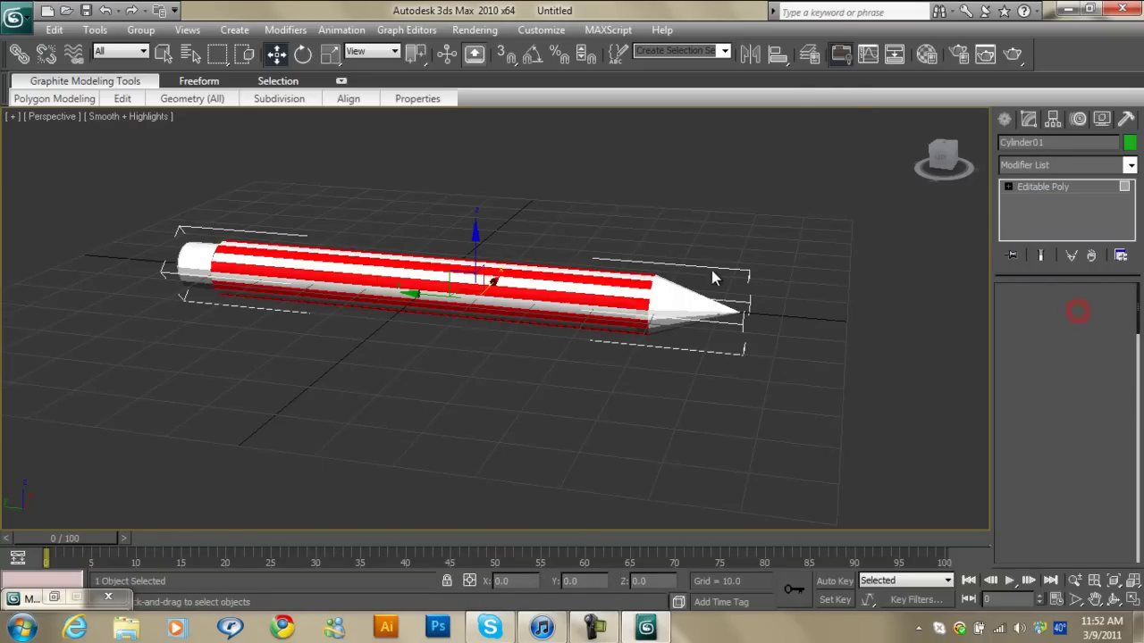
drag(688, 261, 742, 340)
mouse_move(751, 367)
middle_down()
mouse_move(718, 382)
mouse_move(793, 390)
middle_up()
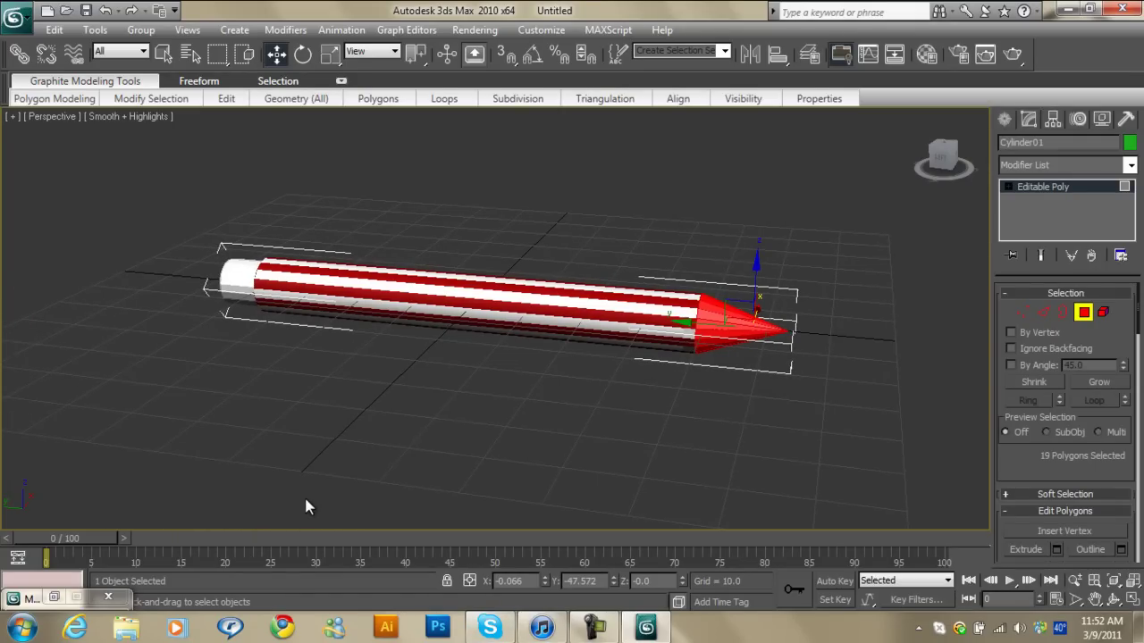
click(53, 597)
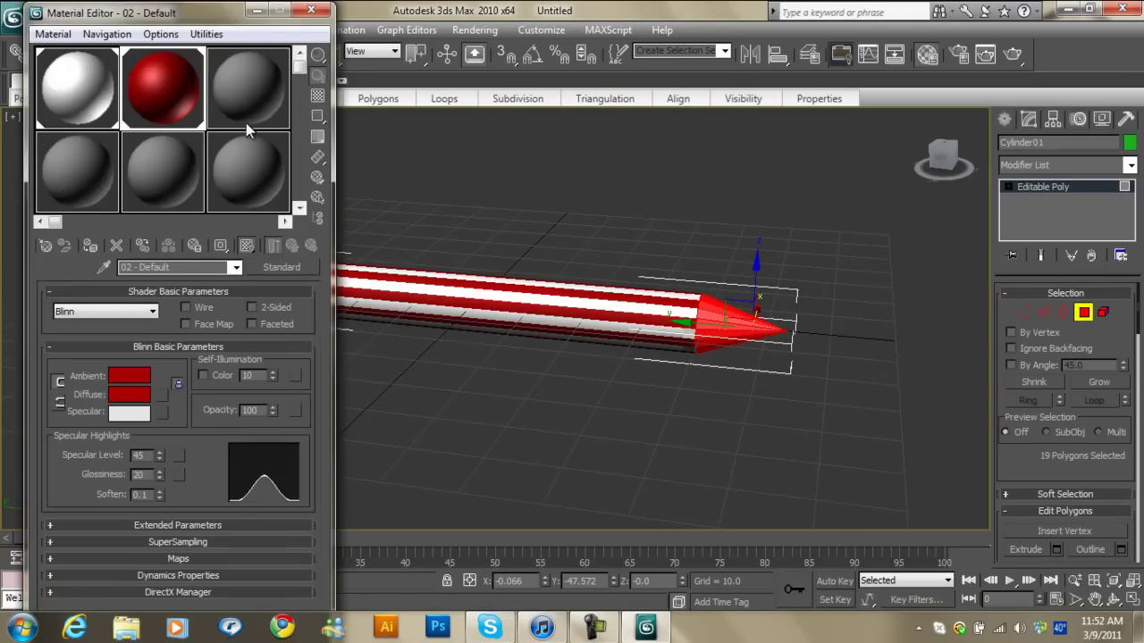
Step: Set the third material's Ambient colour to a golden tan
click(255, 105)
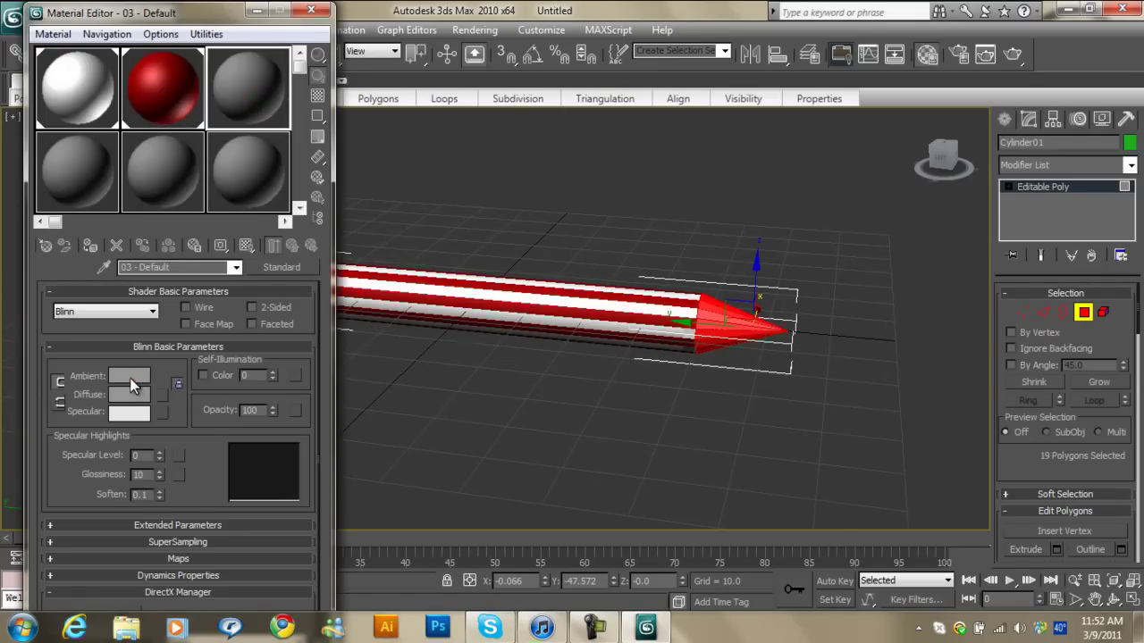
click(131, 377)
click(355, 128)
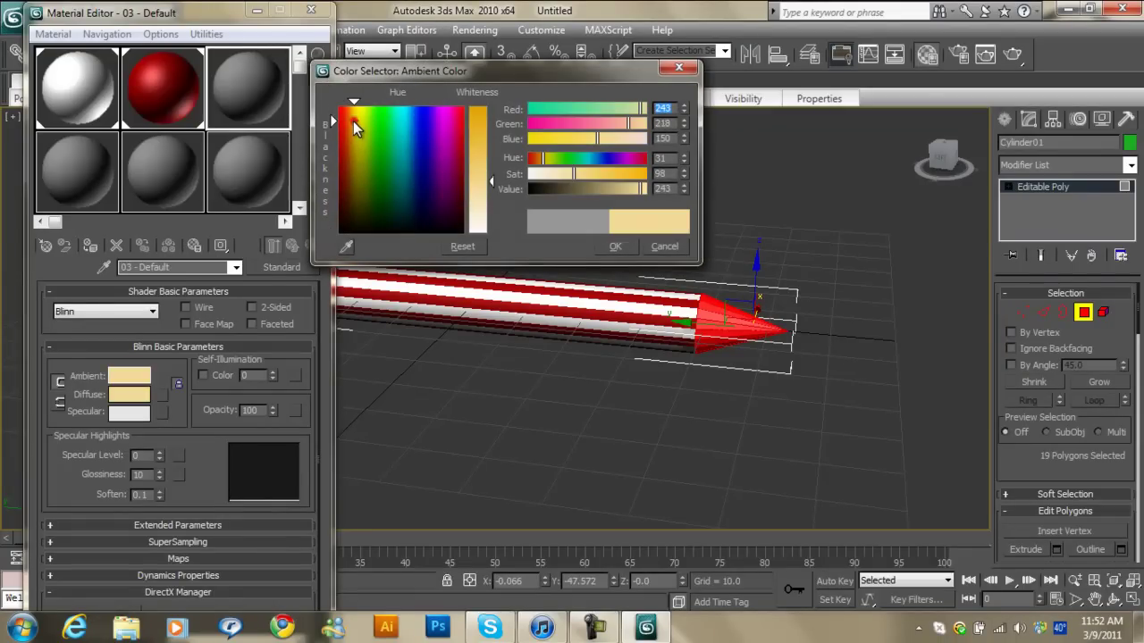
drag(355, 128, 353, 130)
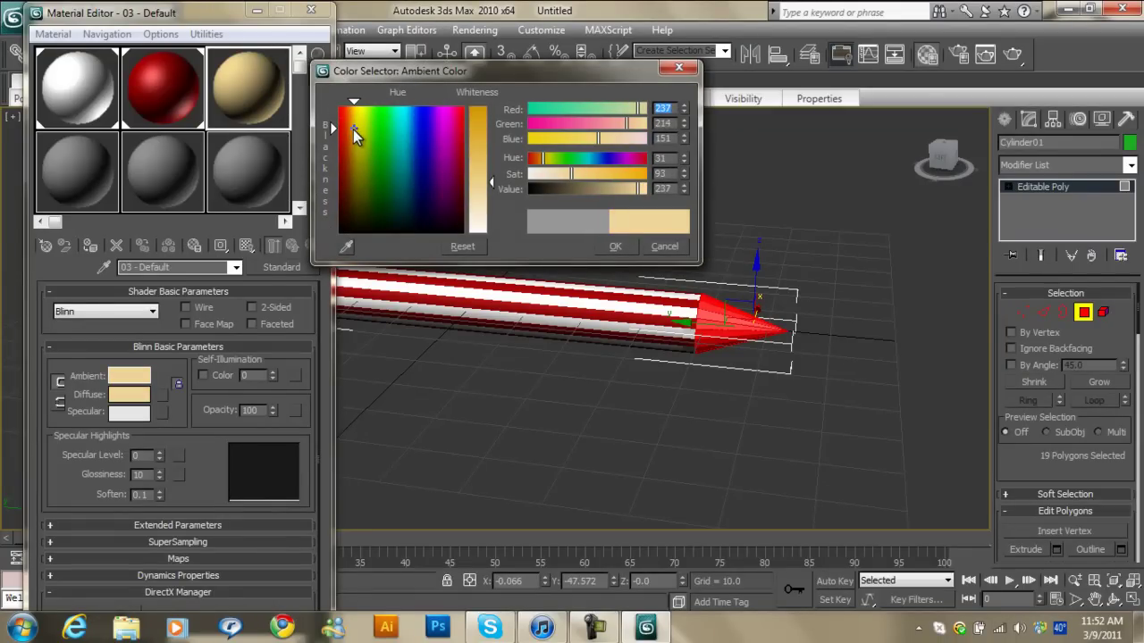
drag(490, 182, 488, 122)
drag(607, 184, 583, 186)
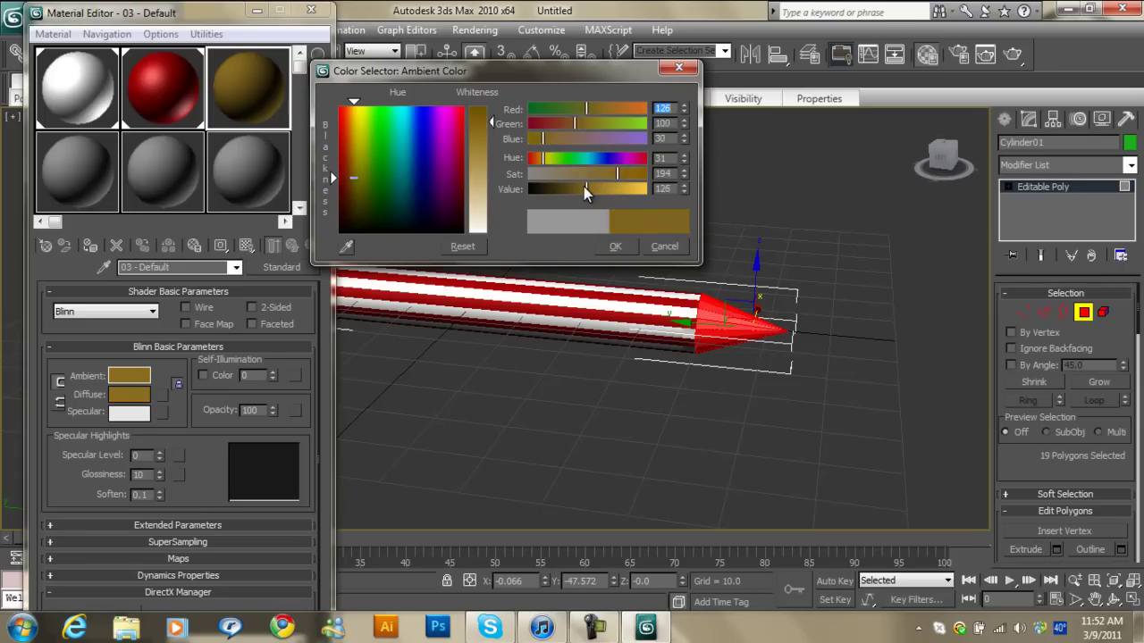
click(614, 245)
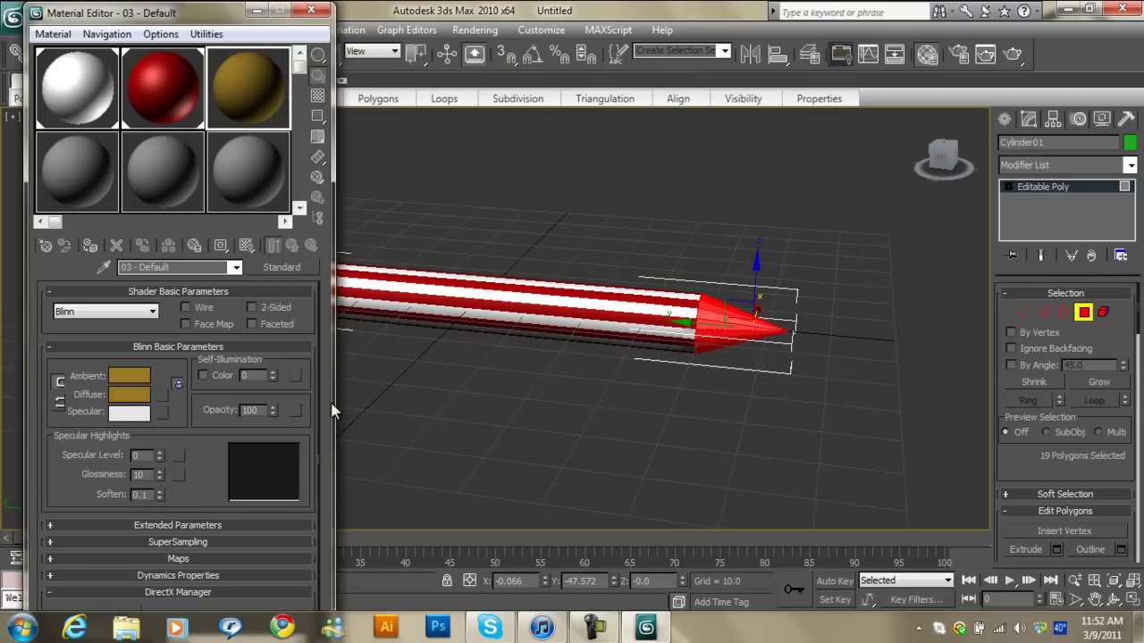
Step: Give it Specular Level 66, Self-Illumination 25, Glossiness 0 and apply it to the tip
drag(160, 454, 163, 397)
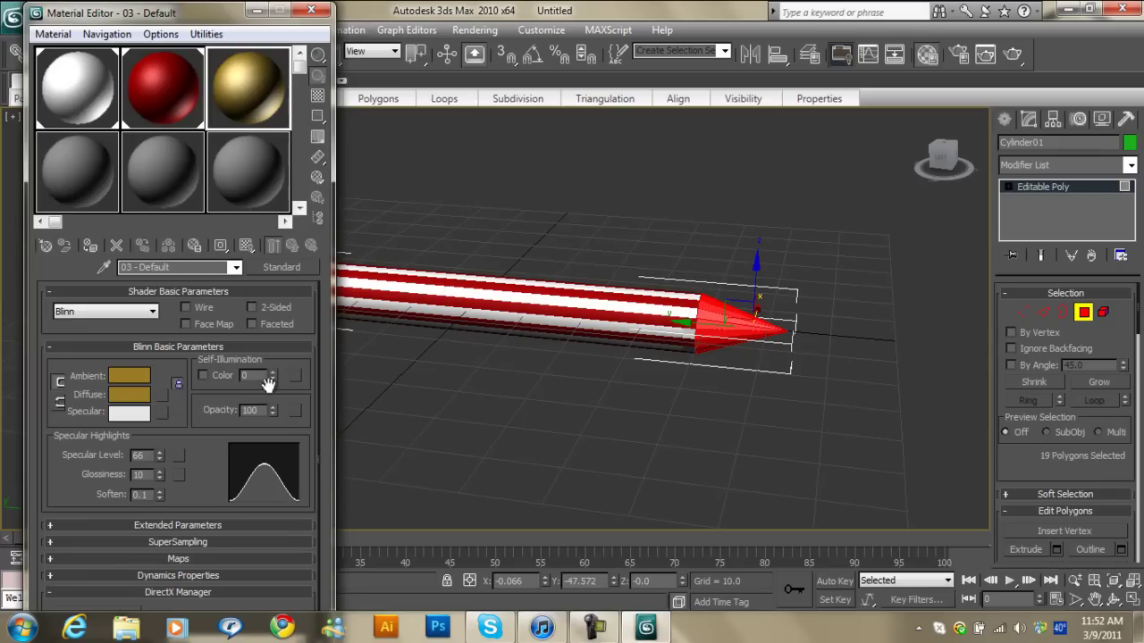
text(25)
key(Return)
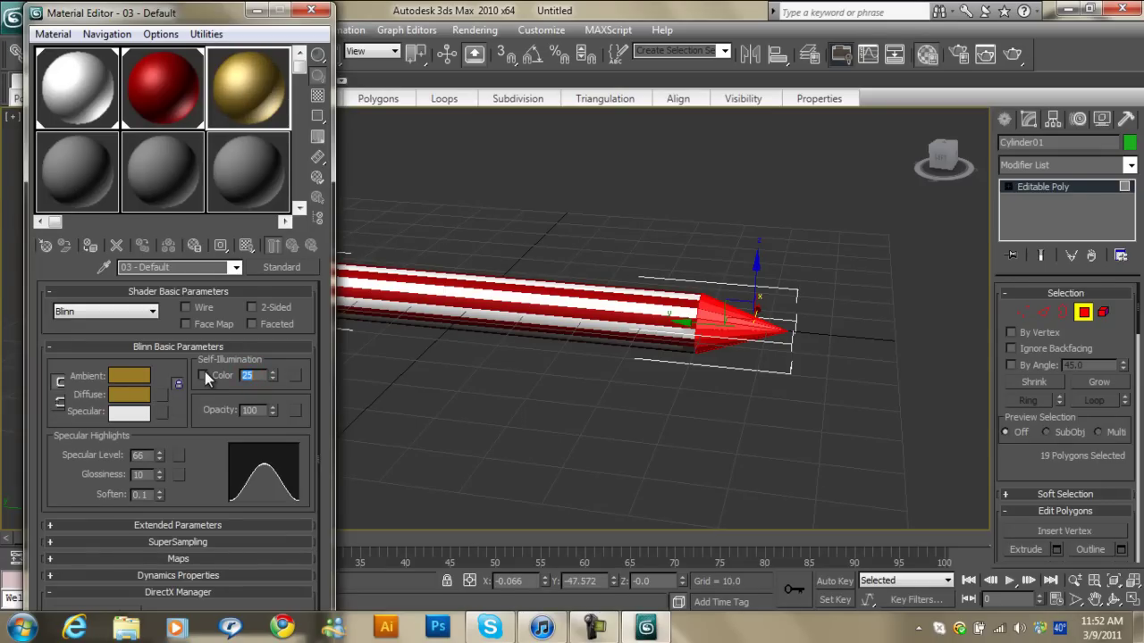
drag(160, 474, 176, 484)
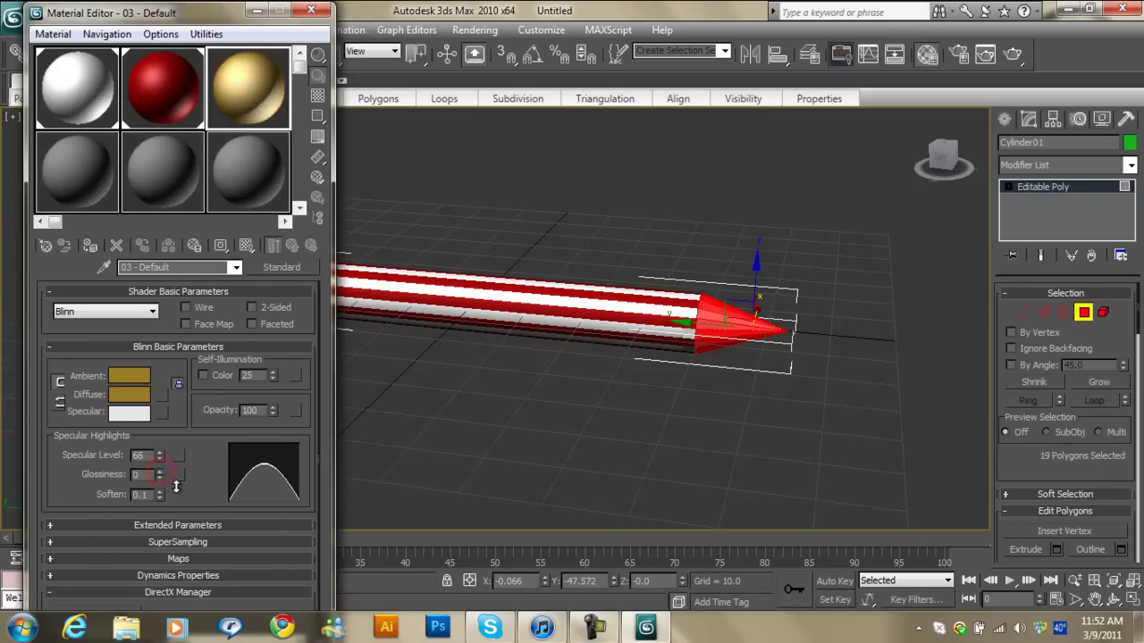
click(90, 245)
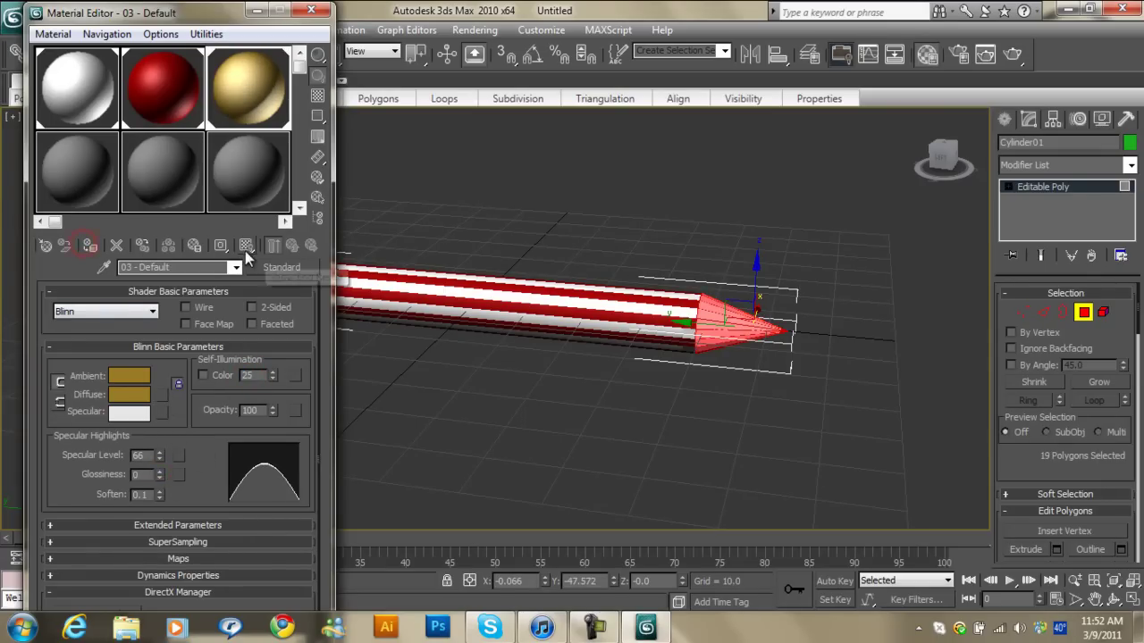
Step: Apply the gold material to the cone tip, then reselect the cone's polygons
click(694, 487)
alt+middle_drag(627, 423, 913, 425)
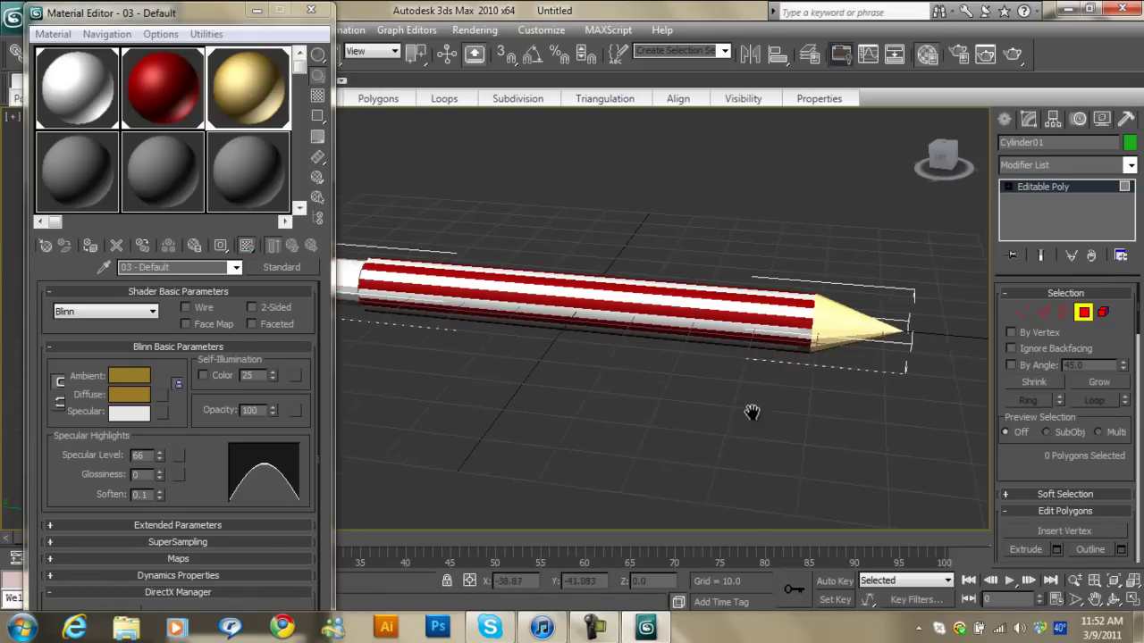
scroll(913, 425, up, 3)
mouse_move(881, 378)
middle_down()
mouse_move(547, 366)
mouse_move(657, 323)
mouse_move(653, 308)
middle_up()
scroll(547, 366, up, 2)
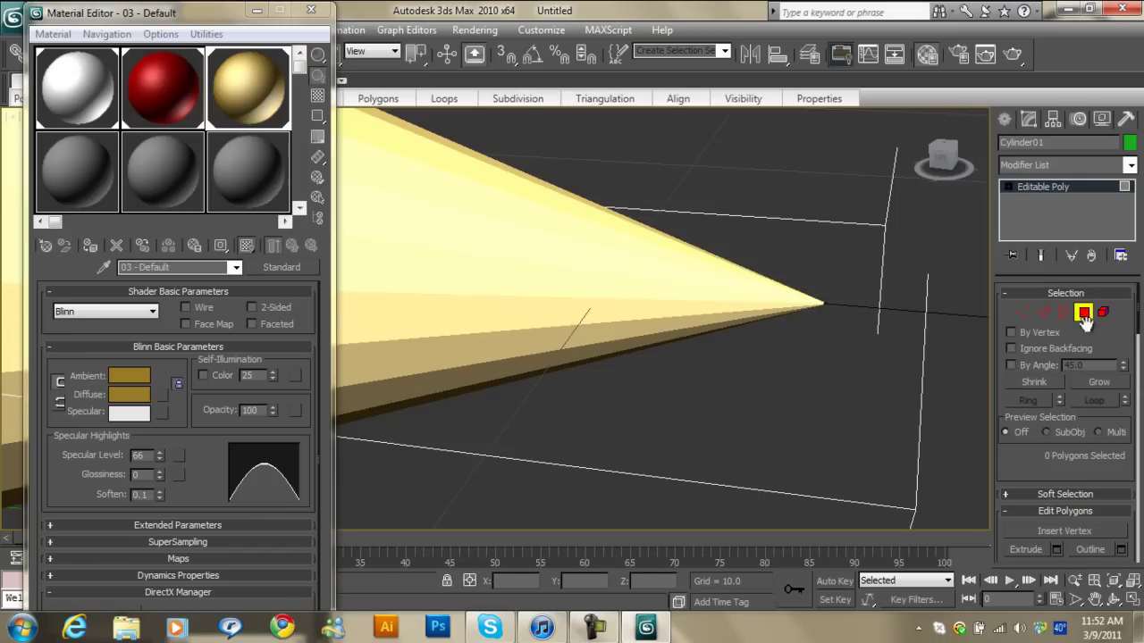
drag(812, 294, 831, 328)
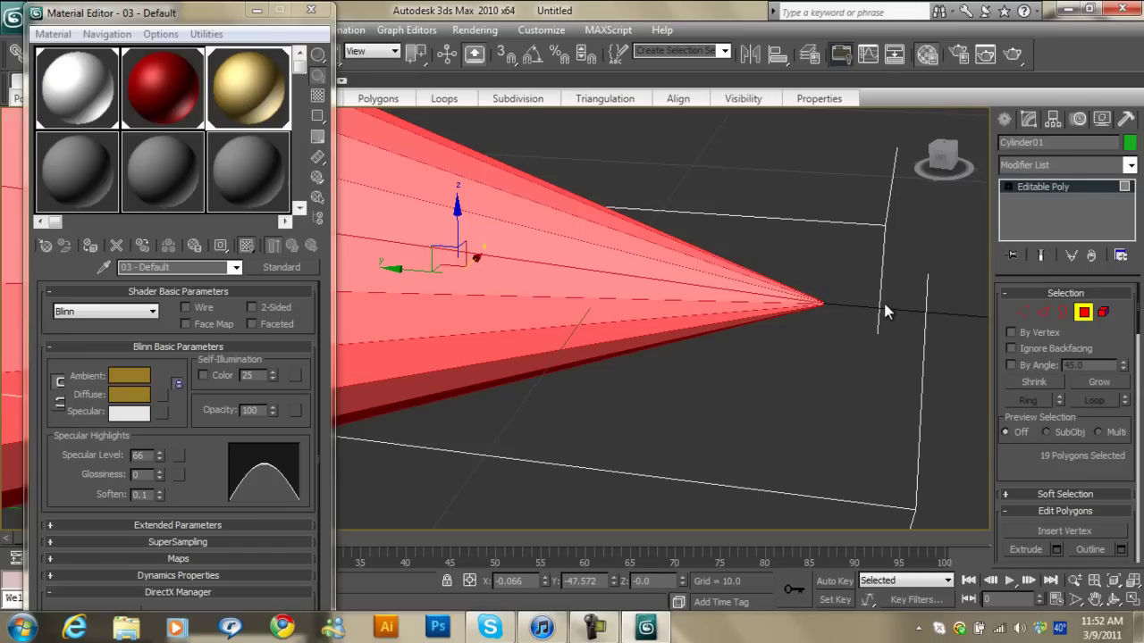
middle_drag(884, 311, 959, 333)
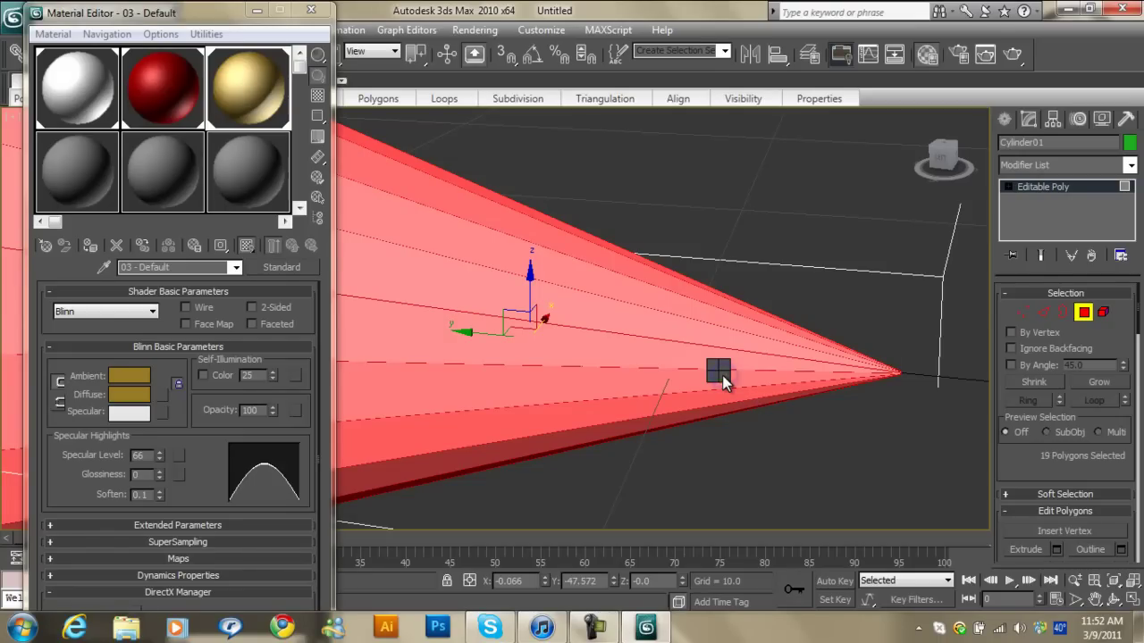
Step: Quickslice across the cone near its point to cut off a small tip section
right_click(722, 376)
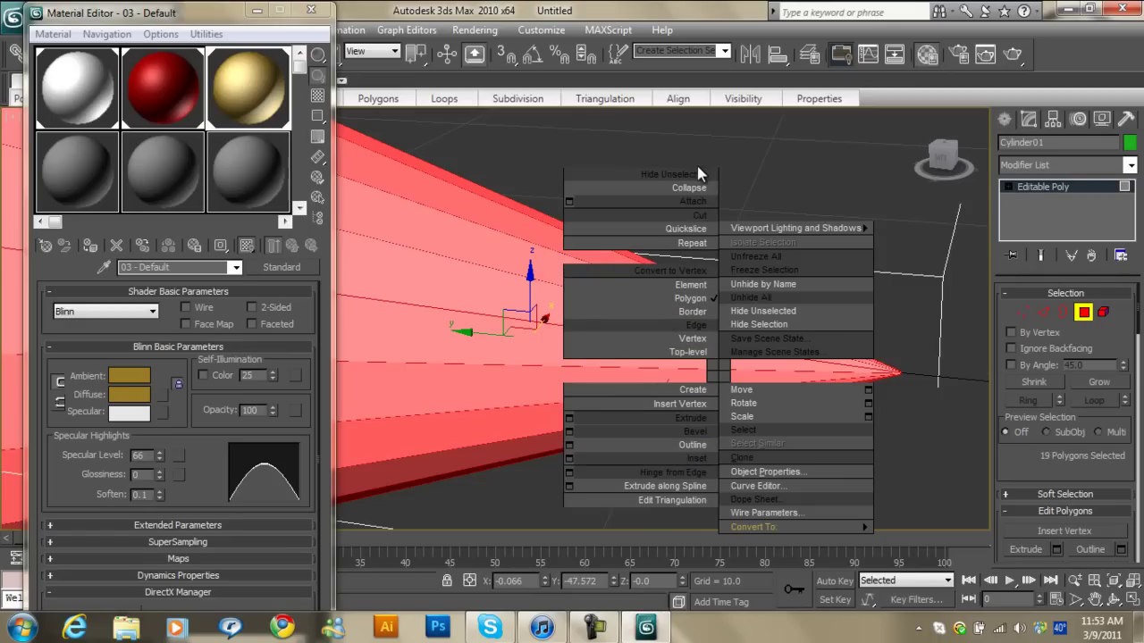
click(701, 228)
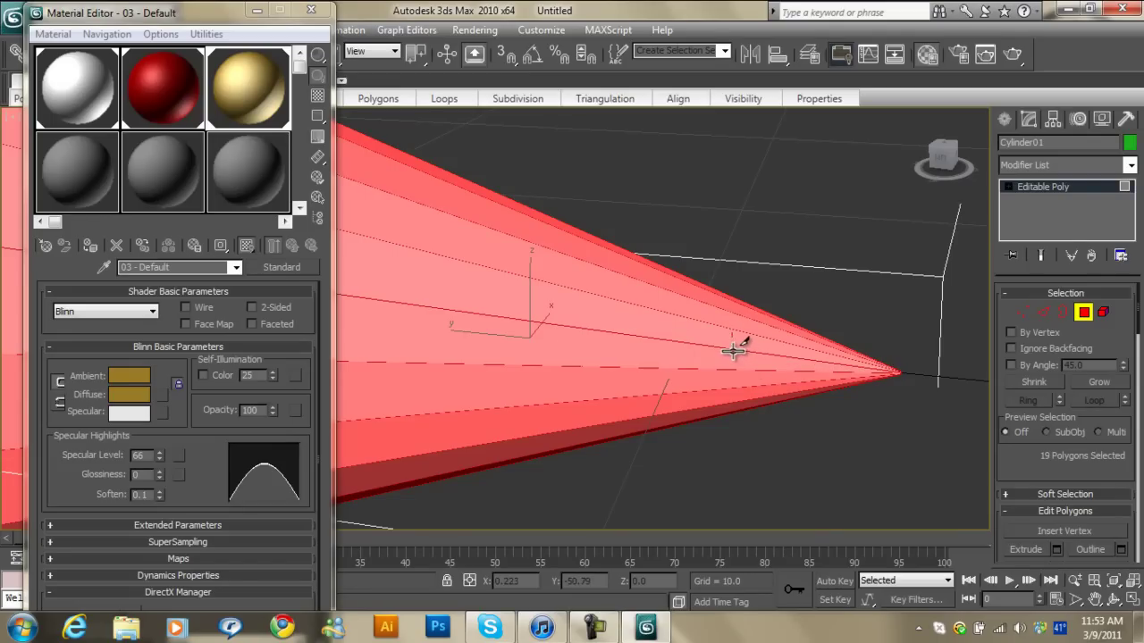
click(732, 351)
click(733, 384)
click(738, 398)
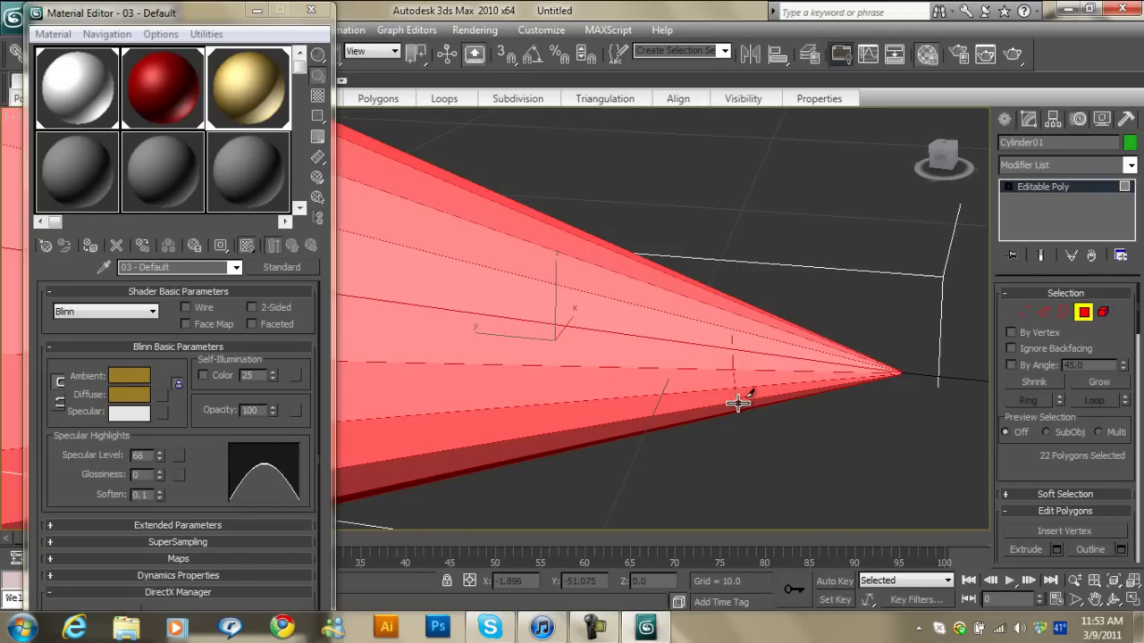
click(741, 409)
click(741, 409)
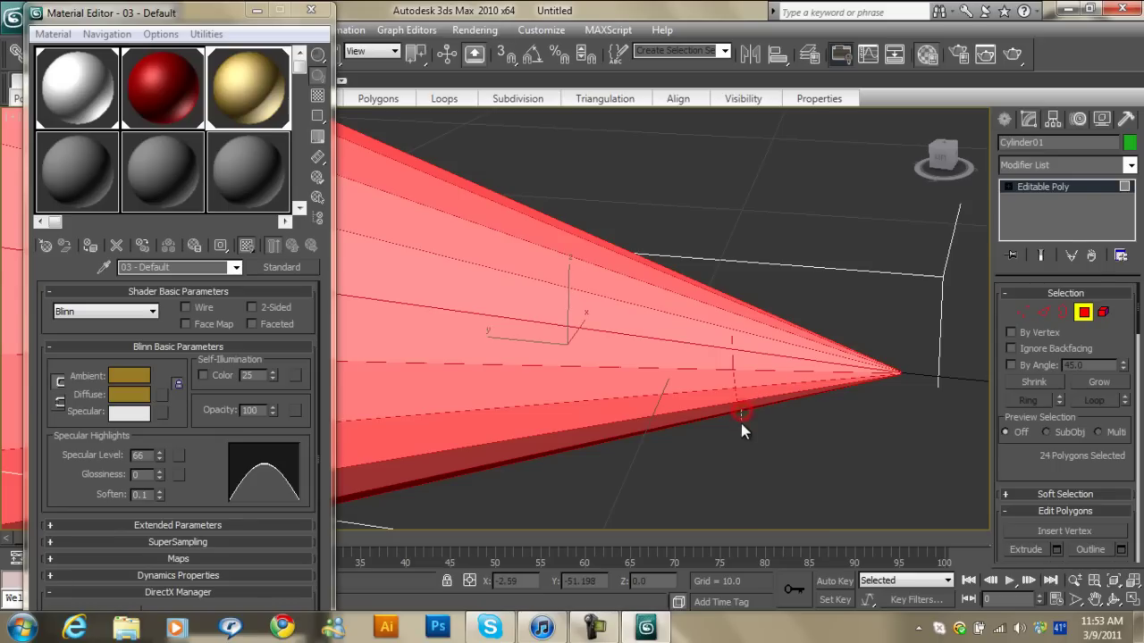
click(735, 315)
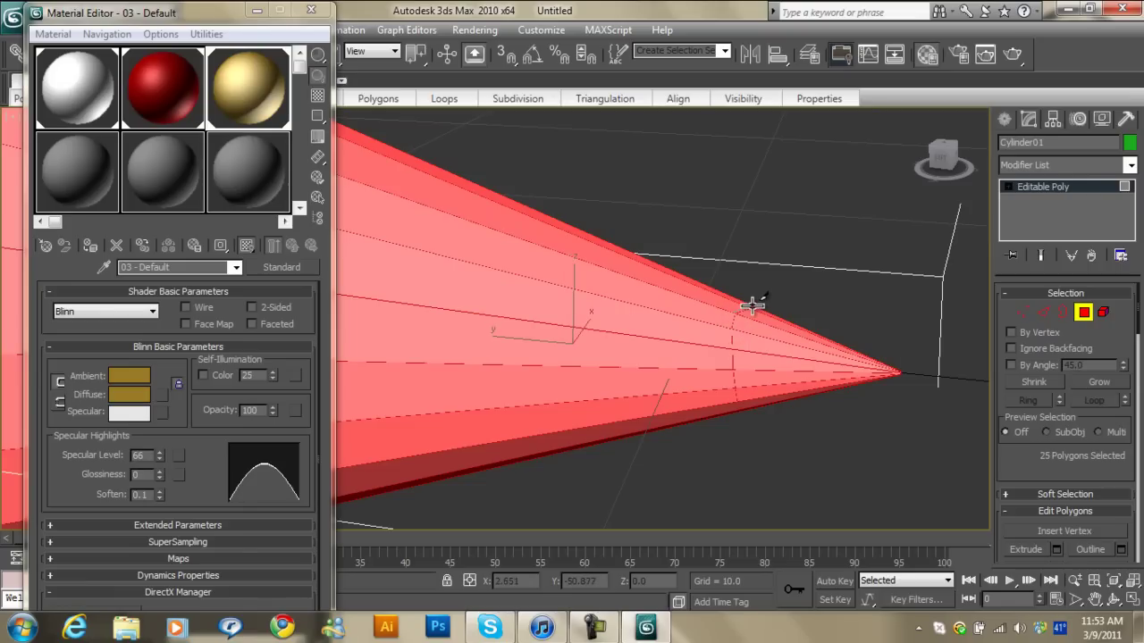
click(739, 302)
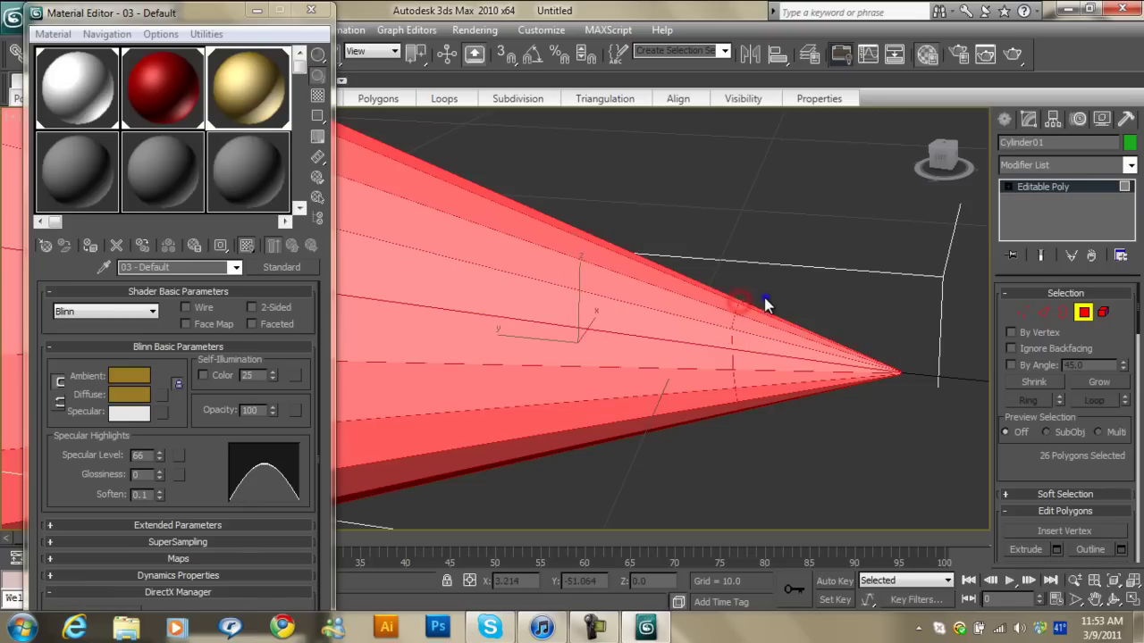
Step: Orbit to the tip and select all the point section's polygons for the lead
alt+middle_drag(768, 319, 730, 367)
key(shift+z)
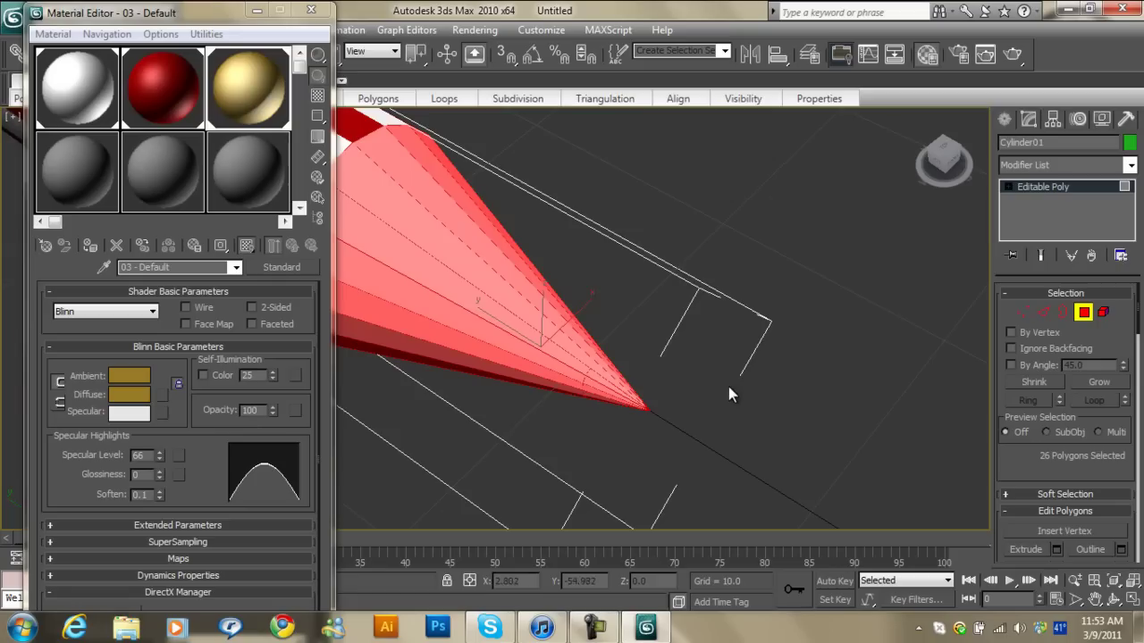
click(257, 11)
alt+middle_drag(650, 447, 525, 362)
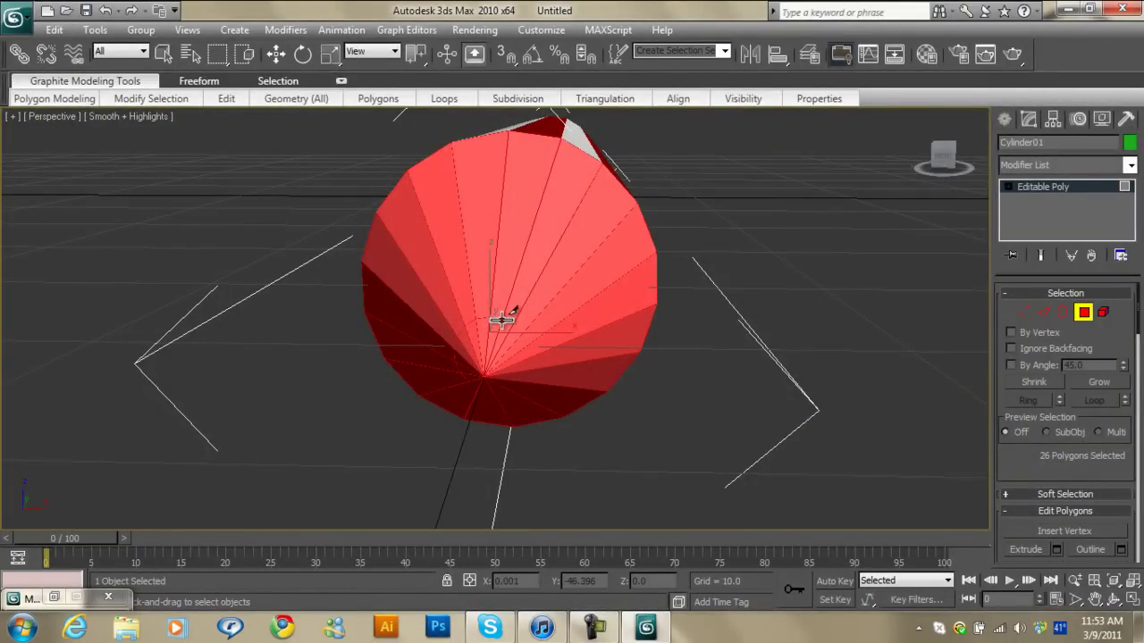
ctrl+click(516, 331)
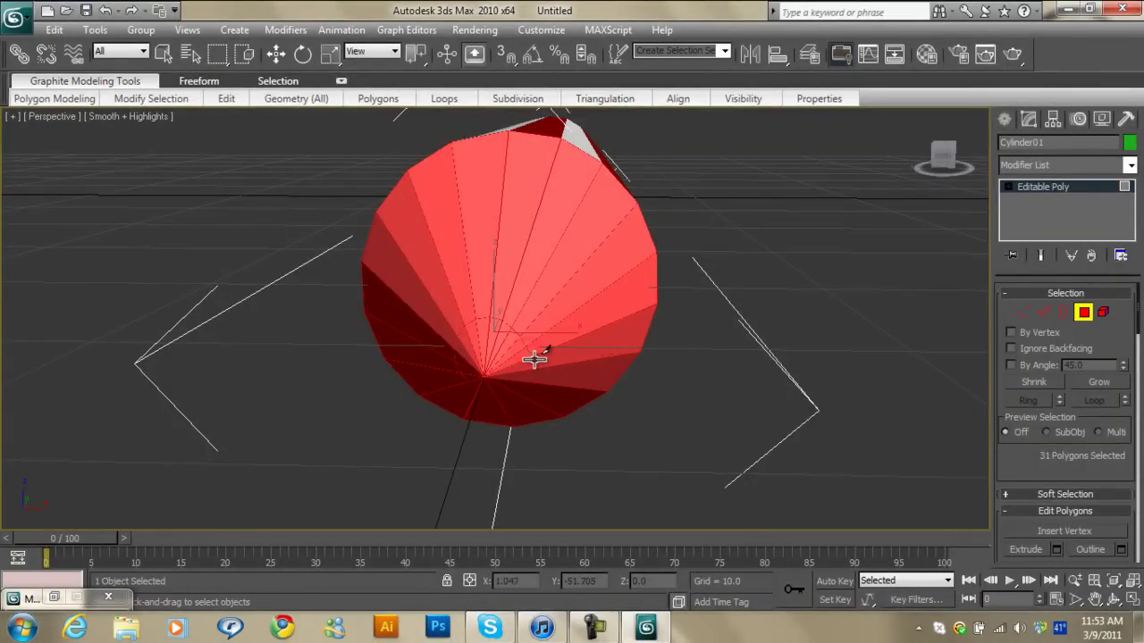
ctrl+click(530, 377)
ctrl+click(516, 387)
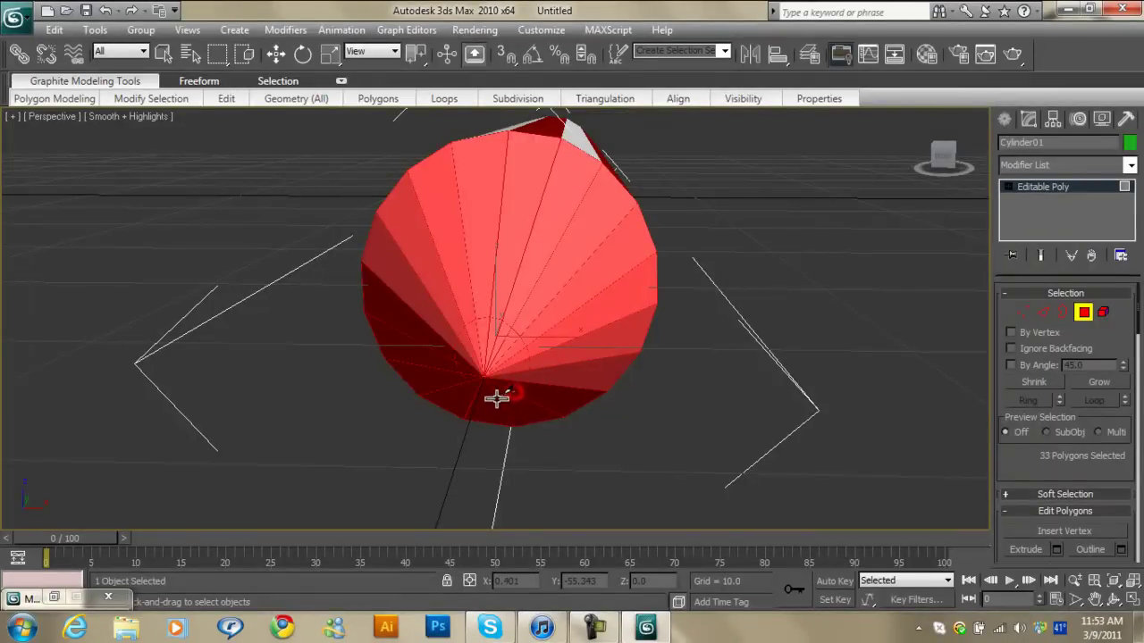
ctrl+click(494, 398)
ctrl+click(467, 384)
ctrl+click(459, 375)
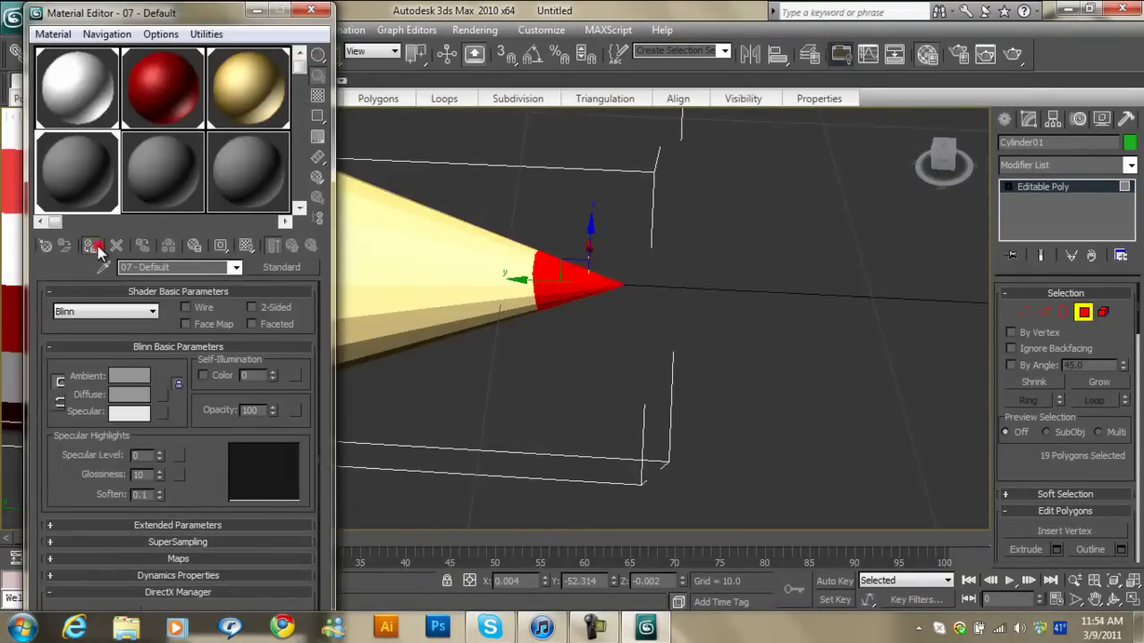
Step: Make the new material black with Specular Level 79, assign it to the point, and close the editor
click(140, 379)
drag(592, 188, 555, 188)
click(612, 247)
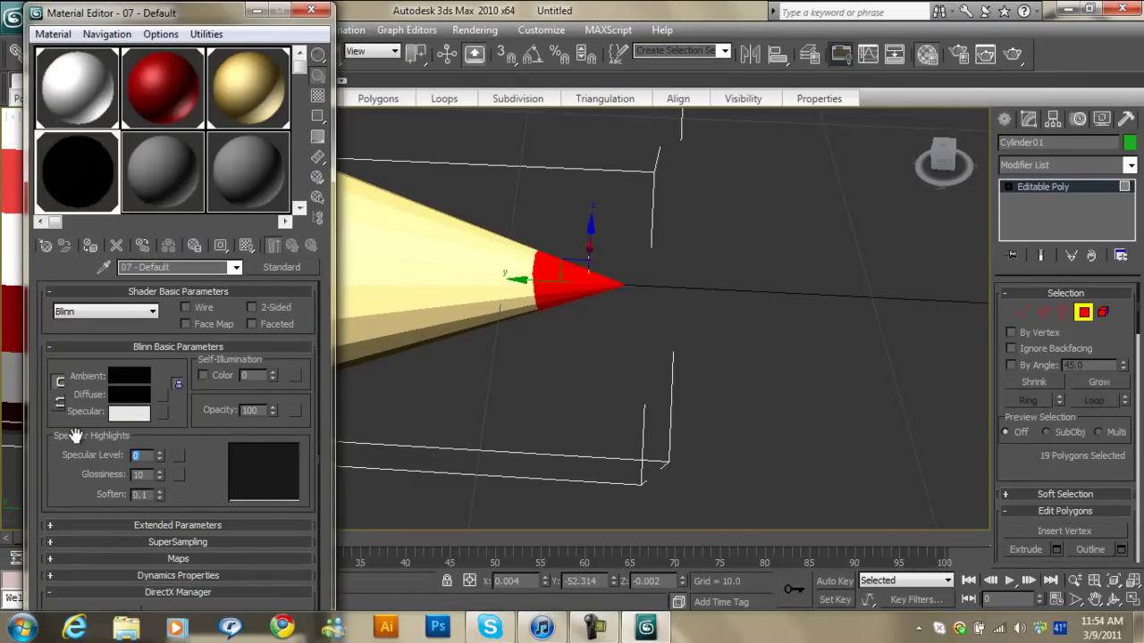
text(75)
text(79)
key(Return)
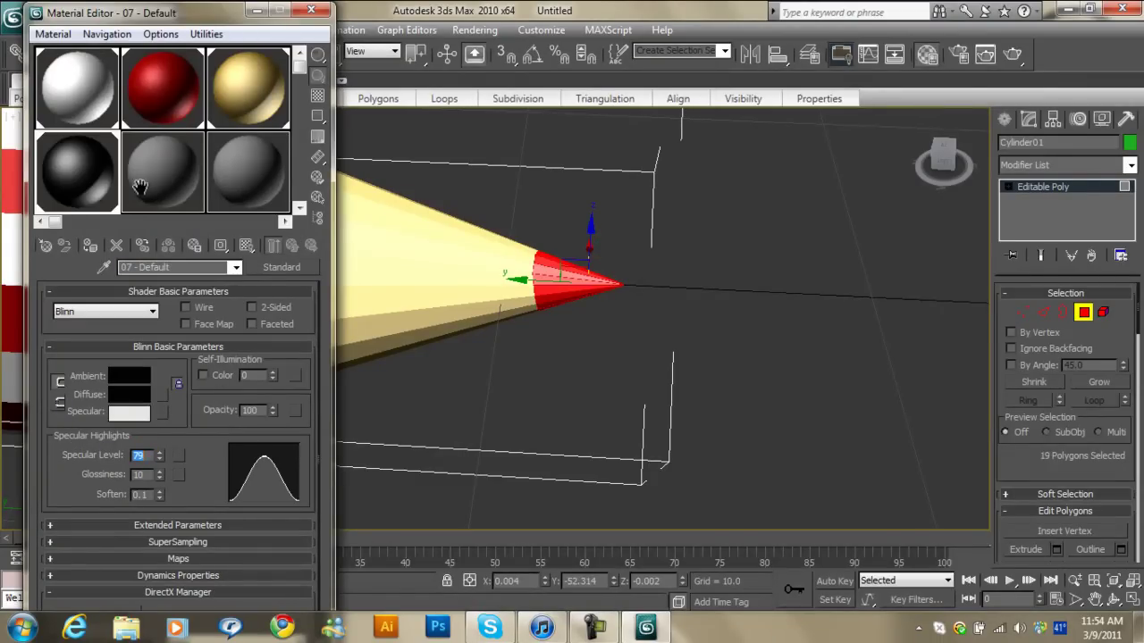
click(311, 14)
Step: Zoom and orbit around to bring the pencil's eraser end cap into view
scroll(767, 294, down, 10)
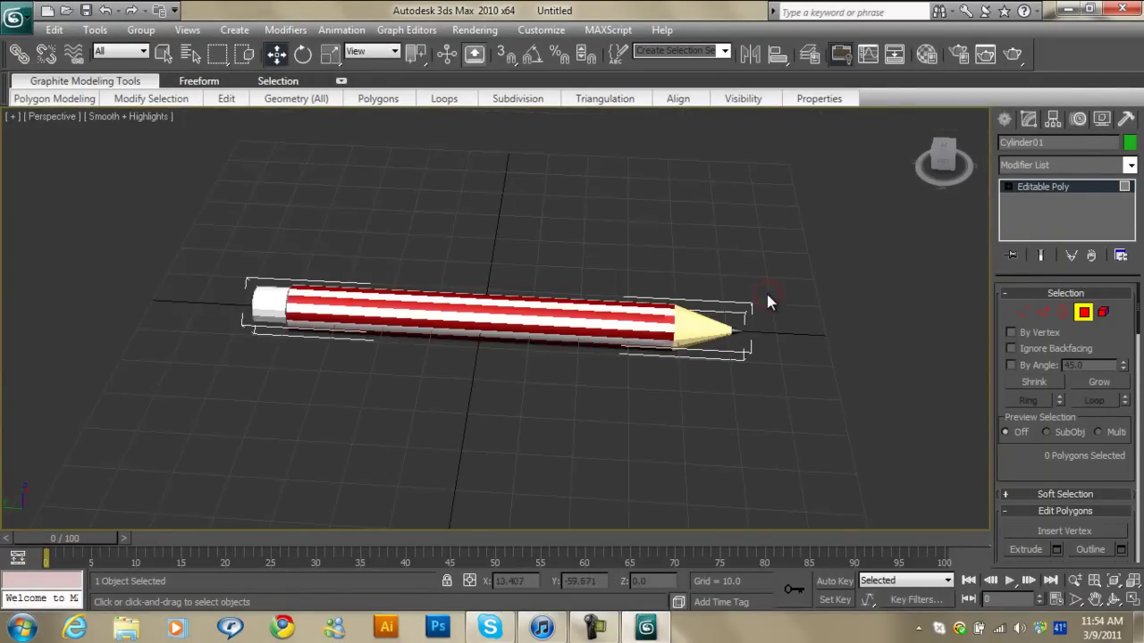
scroll(352, 356, up, 5)
scroll(354, 352, up, 1)
scroll(353, 352, up, 1)
scroll(484, 366, up, 1)
mouse_move(492, 370)
alt+middle_down()
mouse_move(571, 367)
mouse_move(537, 341)
alt+middle_up()
click(459, 322)
mouse_move(459, 322)
alt+middle_down()
mouse_move(536, 378)
mouse_move(651, 360)
alt+middle_up()
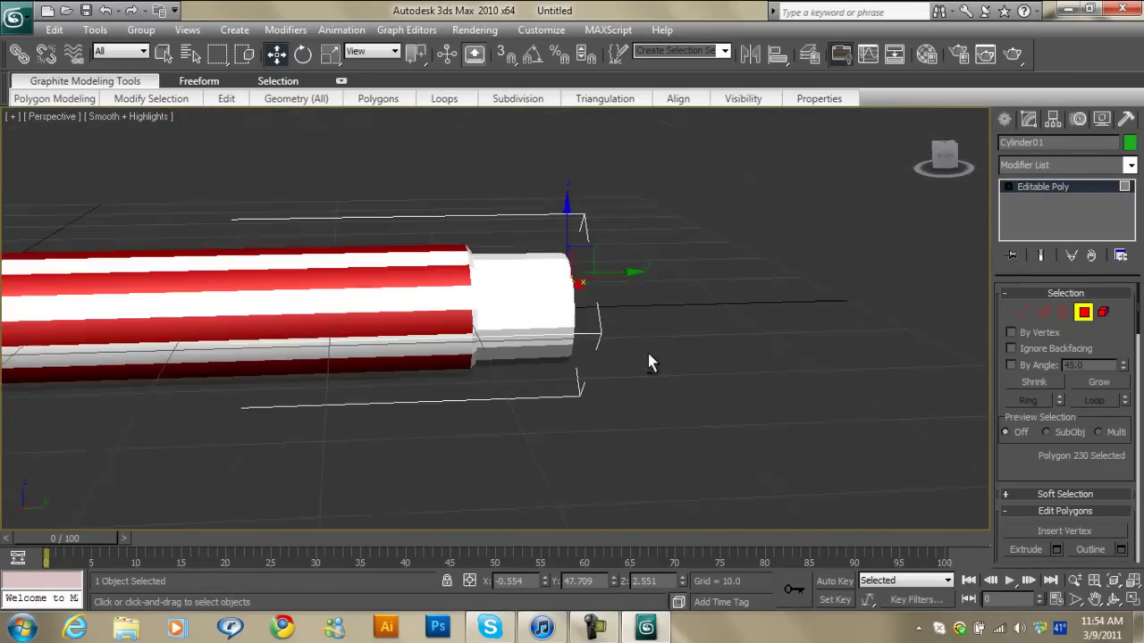
alt+middle_drag(584, 214, 573, 245)
scroll(573, 245, up, 3)
scroll(598, 313, up, 1)
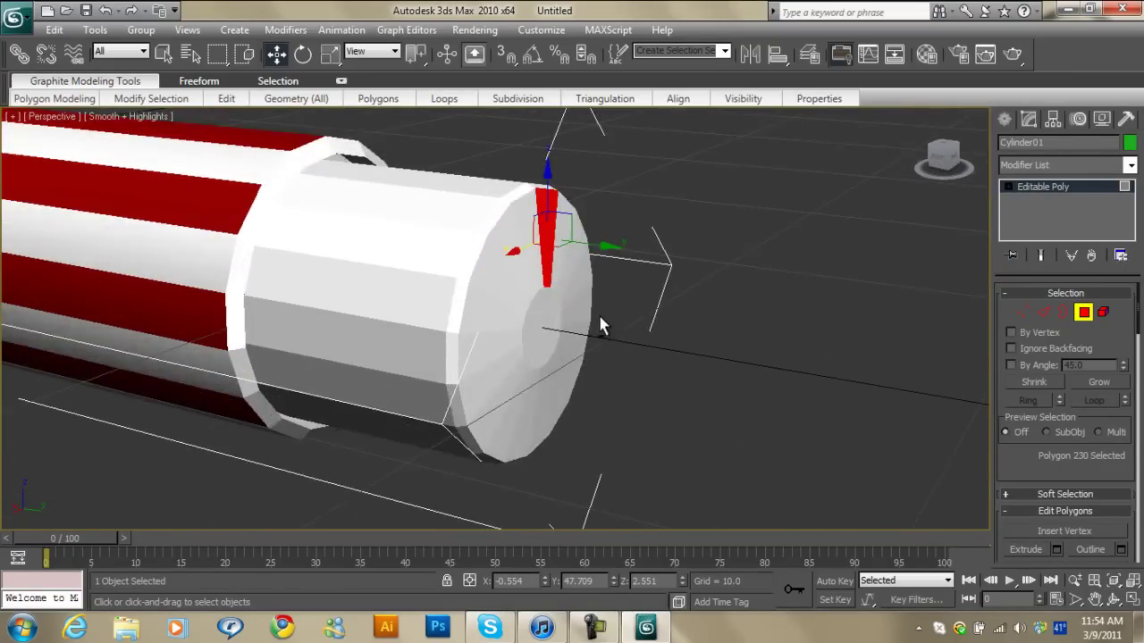
alt+middle_drag(598, 313, 637, 304)
Step: Switch to the Left view and marquee-select all the eraser end cap polygons
key(f)
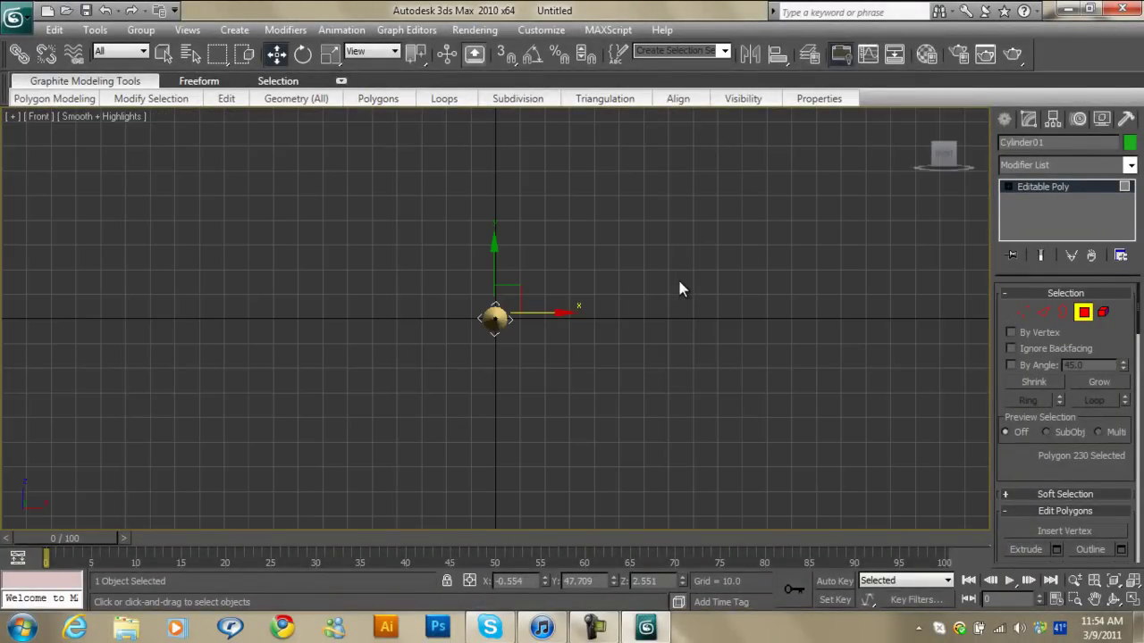
key(l)
scroll(495, 222, up, 5)
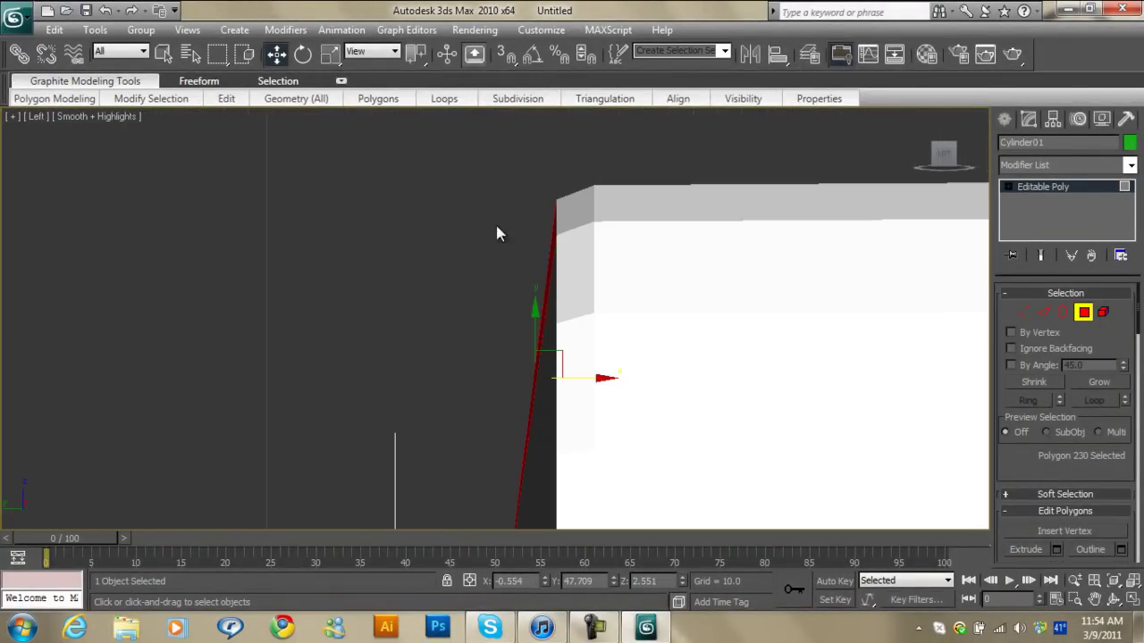
middle_drag(434, 294, 426, 245)
scroll(430, 274, down, 1)
scroll(430, 281, down, 1)
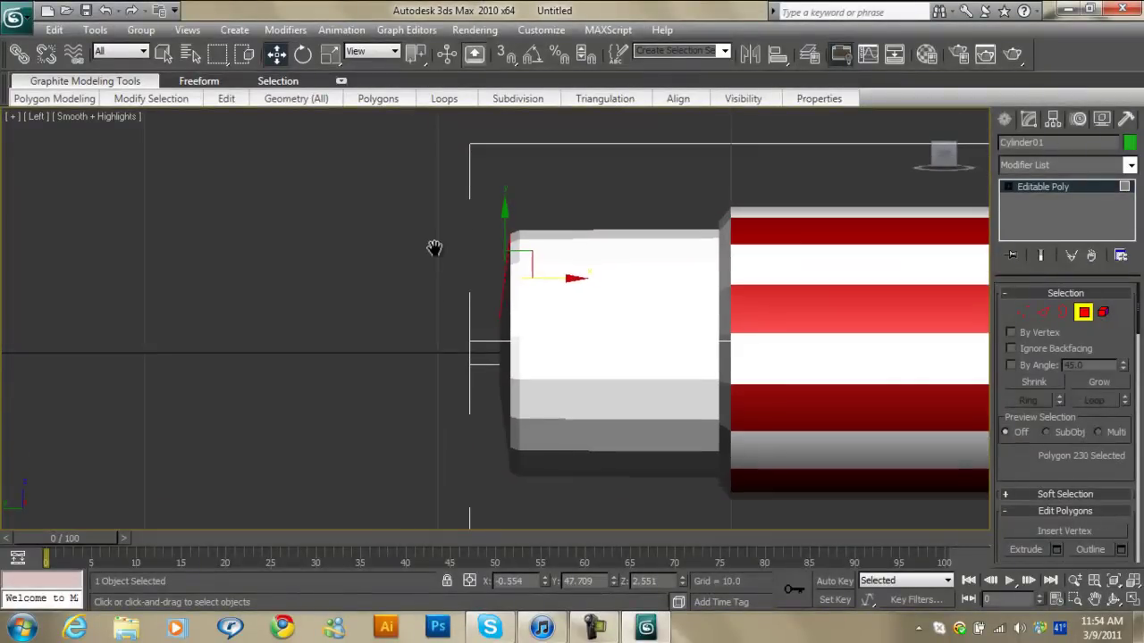
drag(420, 190, 517, 497)
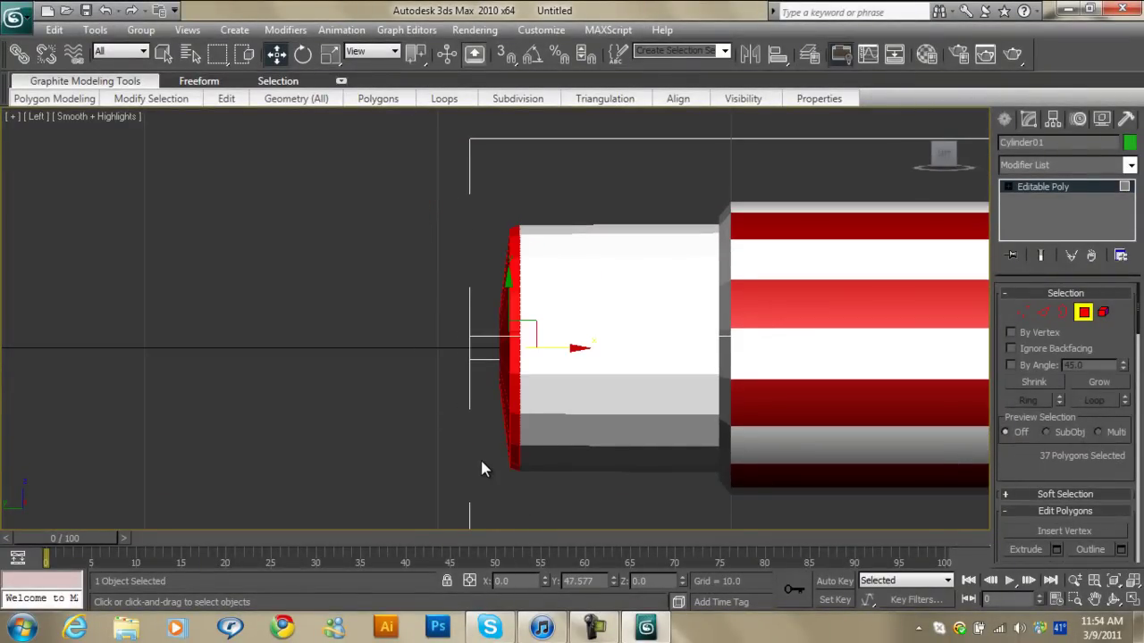
Step: Copy the gold material into an empty slot and assign it to the end cap
key(m)
click(177, 168)
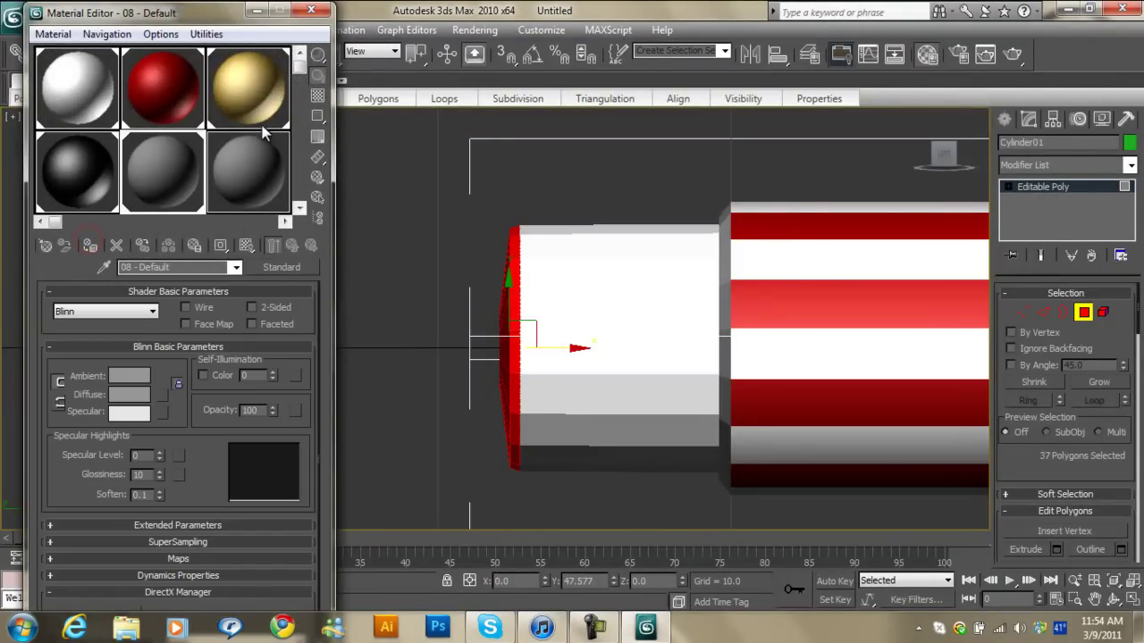
drag(196, 169, 483, 338)
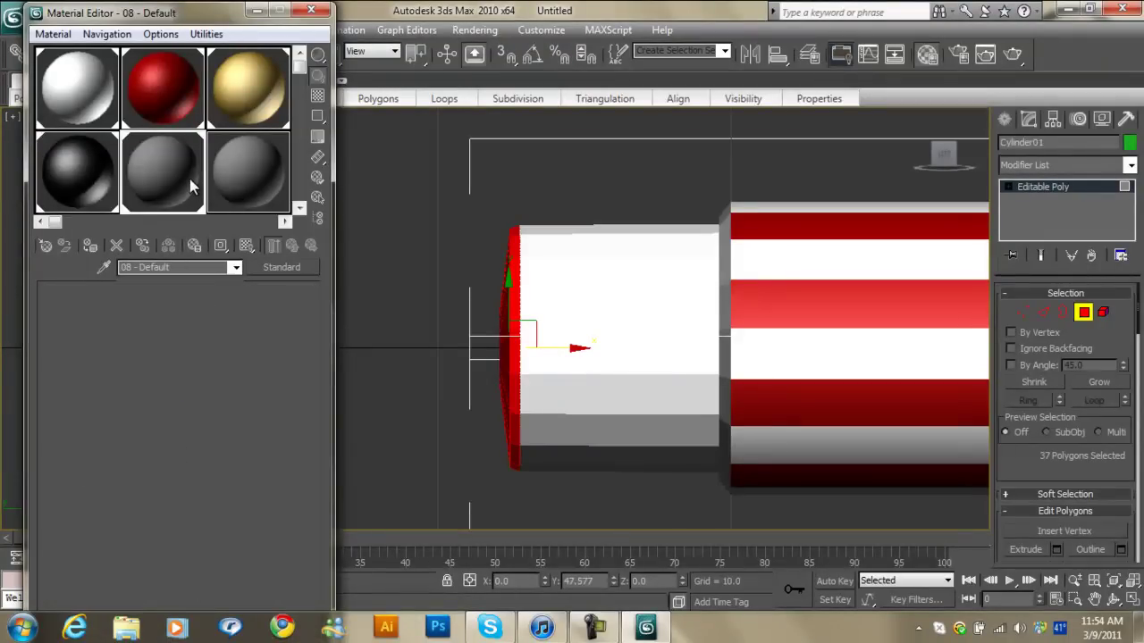
drag(248, 87, 163, 169)
click(91, 245)
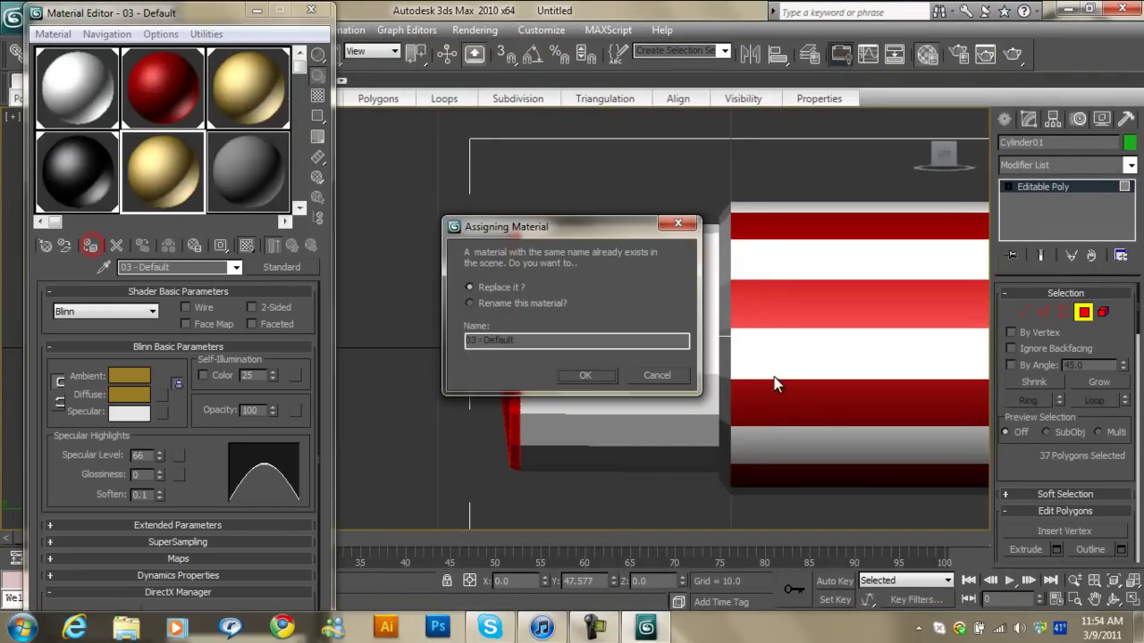
Step: Rename the copy 'Back side', set specular level 28, reapply it, and select the next band
click(506, 304)
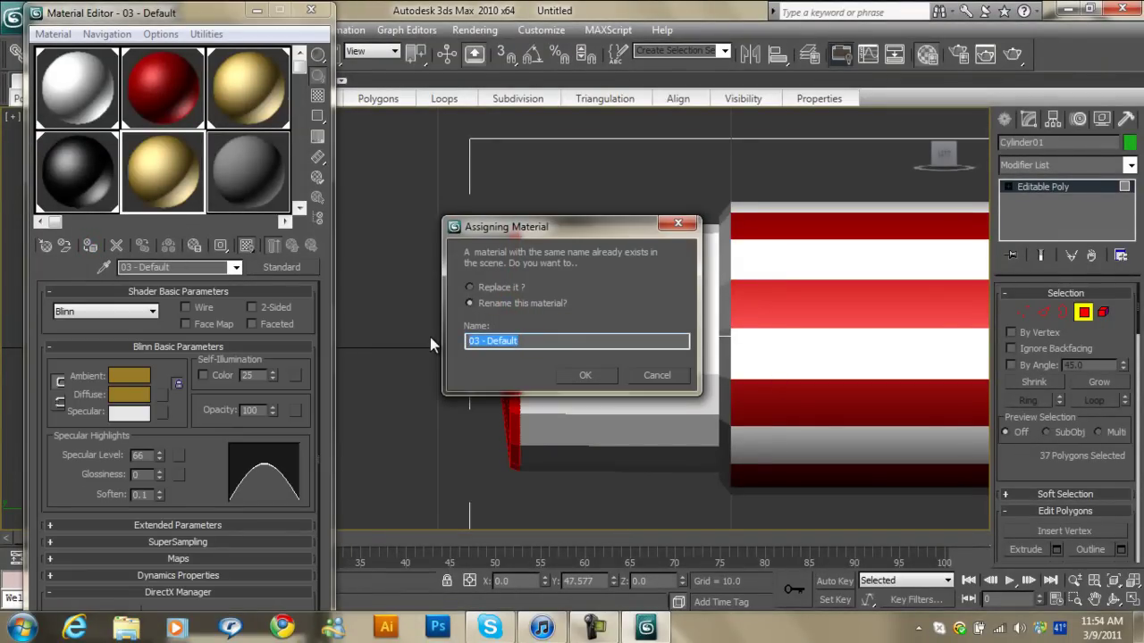
text(Back side)
click(571, 376)
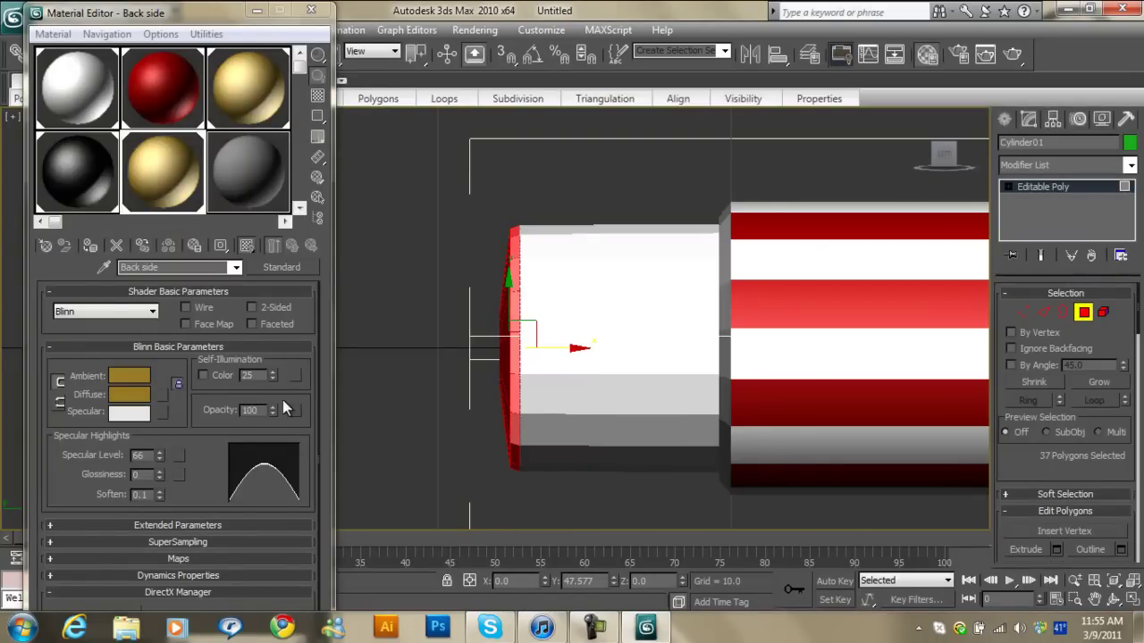
mouse_move(159, 453)
mouse_down()
mouse_move(159, 483)
mouse_move(160, 461)
mouse_up()
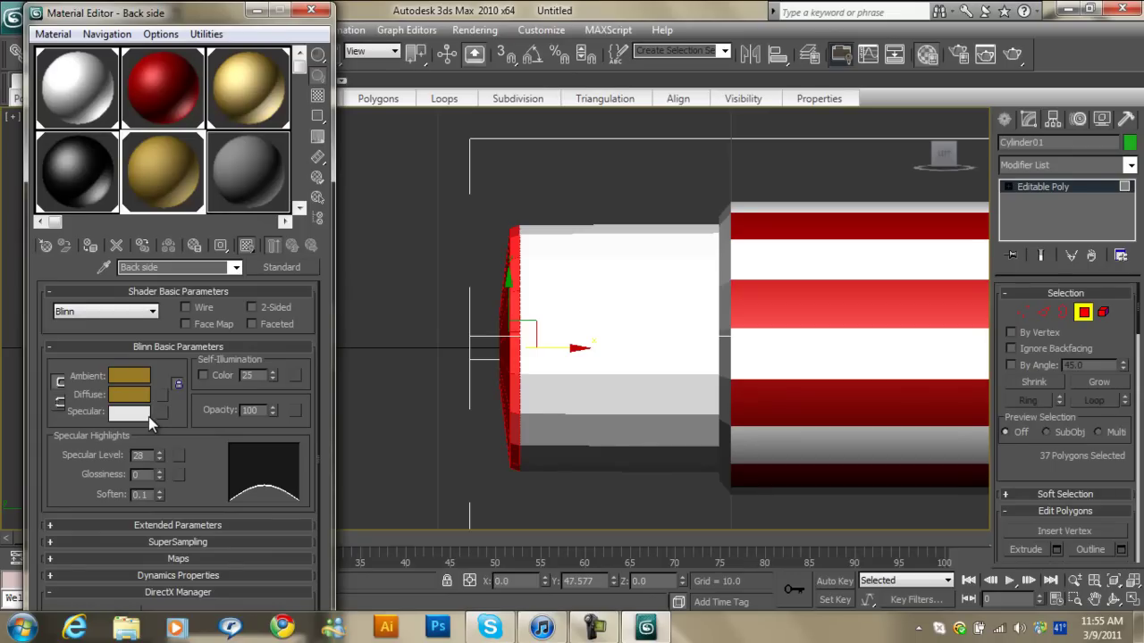
click(89, 246)
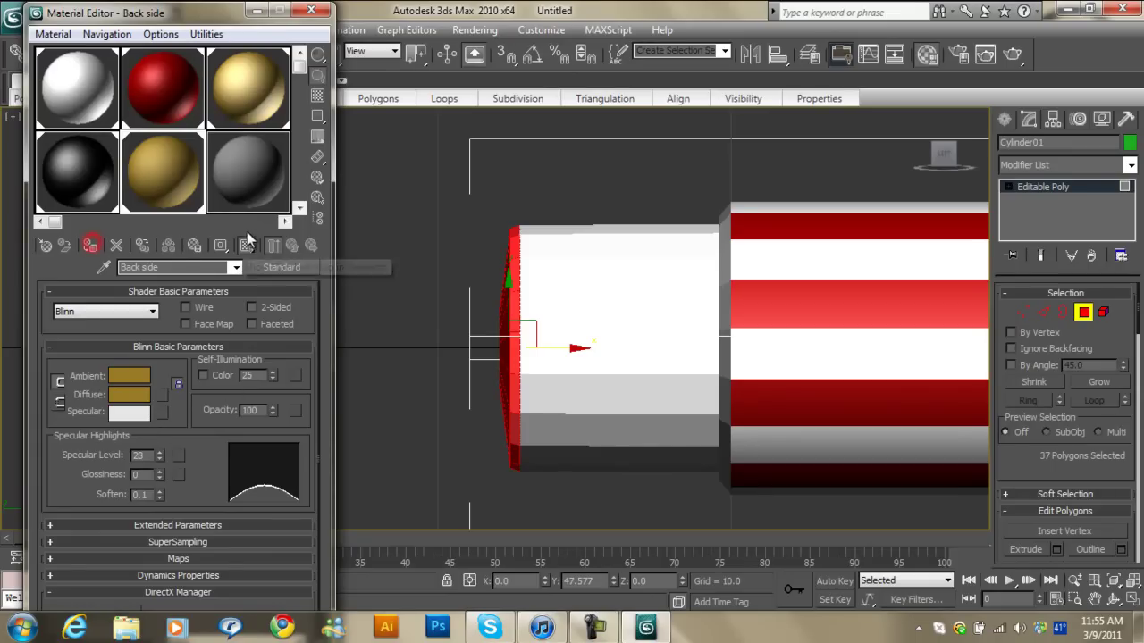
click(311, 9)
mouse_move(623, 209)
mouse_down()
mouse_move(662, 476)
mouse_move(639, 450)
mouse_move(640, 179)
mouse_up()
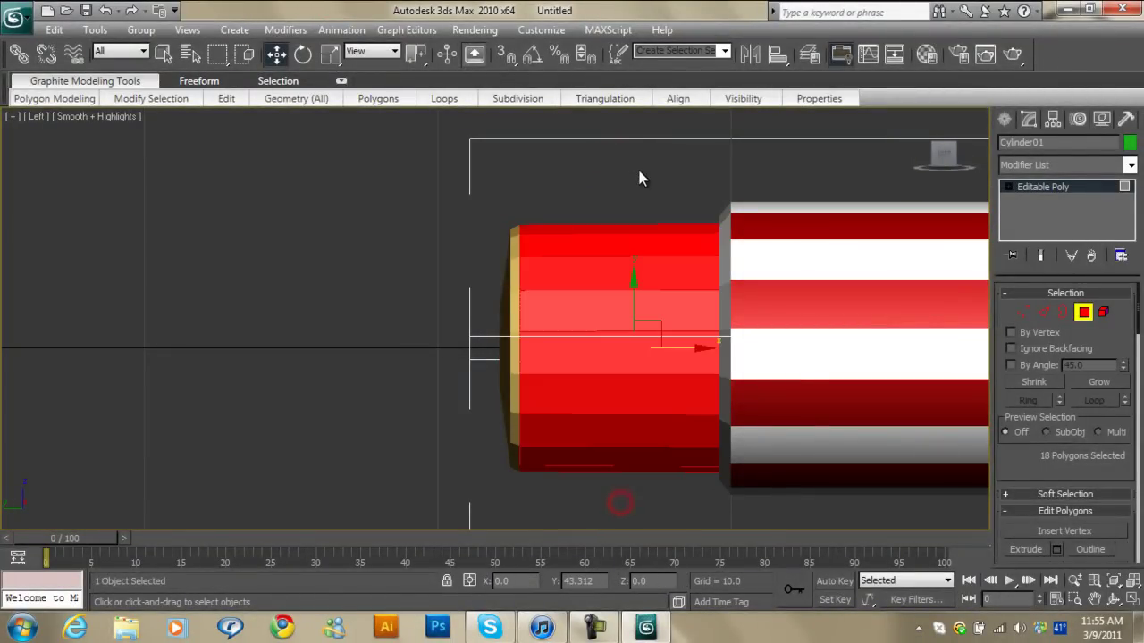
Step: Assign a fresh blank material from an unused slot to the selected band
key(m)
click(183, 136)
click(226, 159)
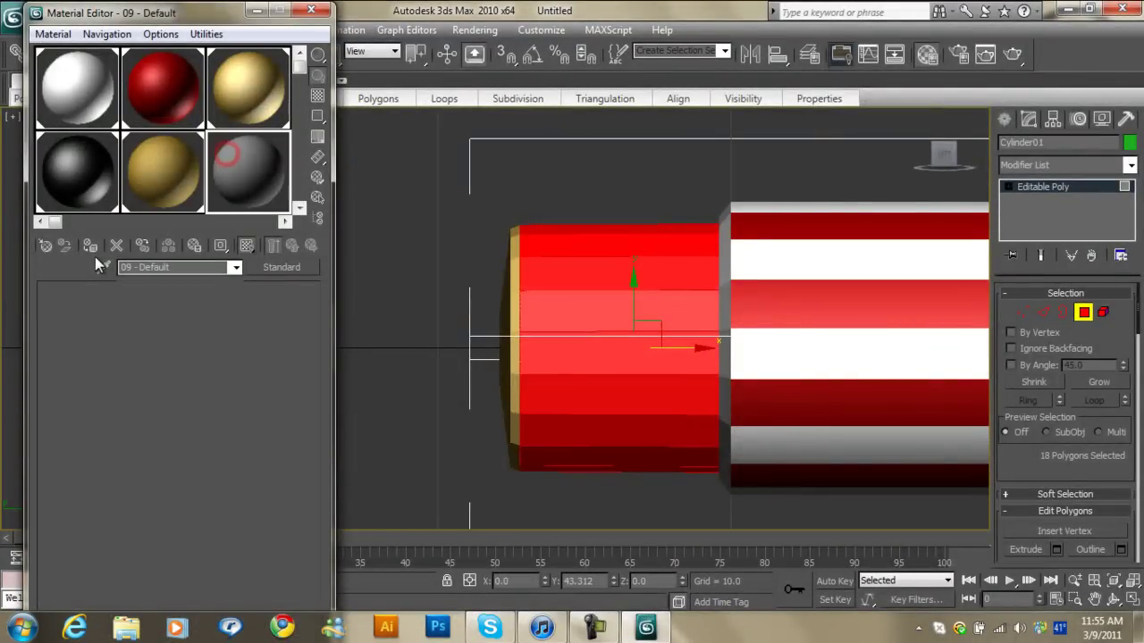
click(90, 245)
Step: Make the material brown with Specular Level 55, reapply it, and close the editor
click(135, 376)
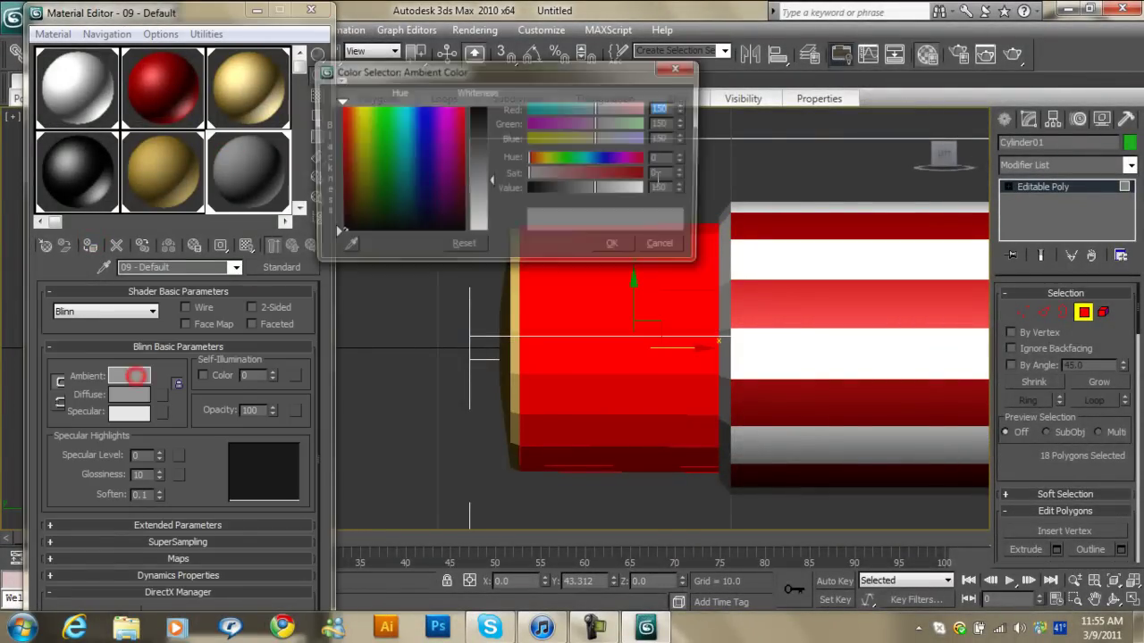
mouse_move(485, 149)
mouse_down()
mouse_move(482, 136)
mouse_move(468, 172)
mouse_move(473, 143)
mouse_up()
click(361, 139)
mouse_move(363, 146)
mouse_down()
mouse_move(347, 153)
mouse_move(348, 177)
mouse_up()
click(612, 240)
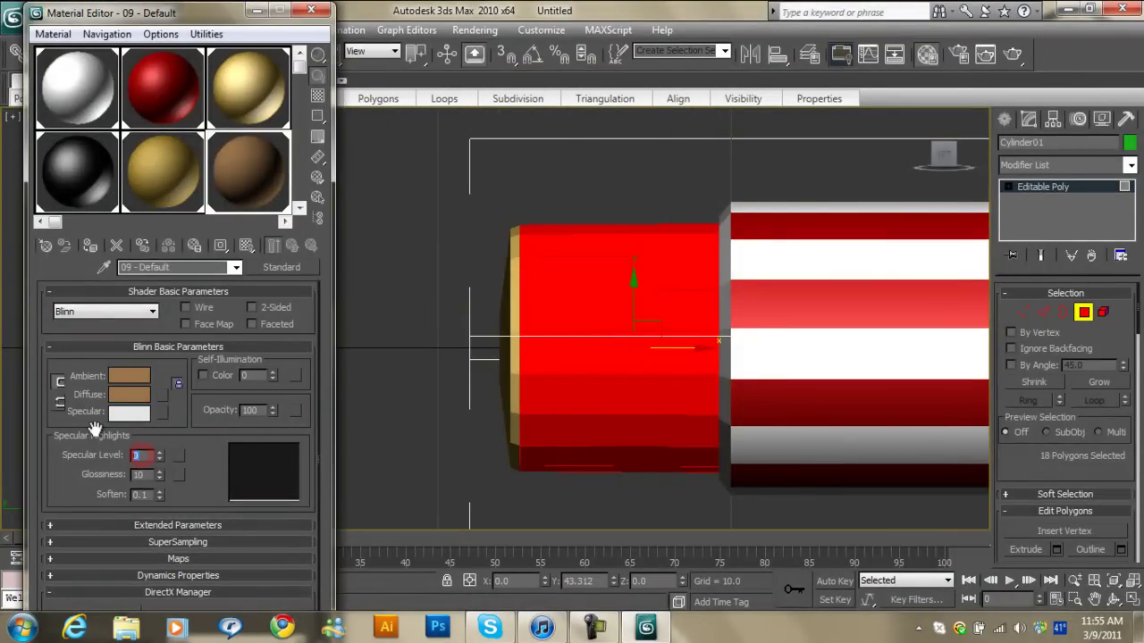
click(133, 455)
text(55)
key(Return)
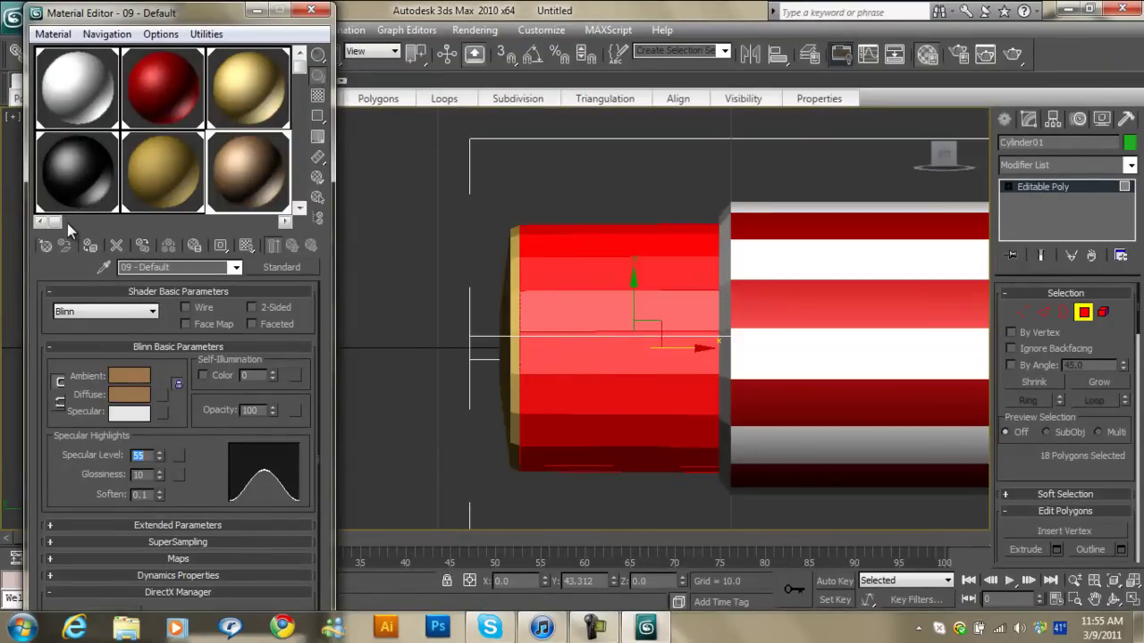
click(88, 248)
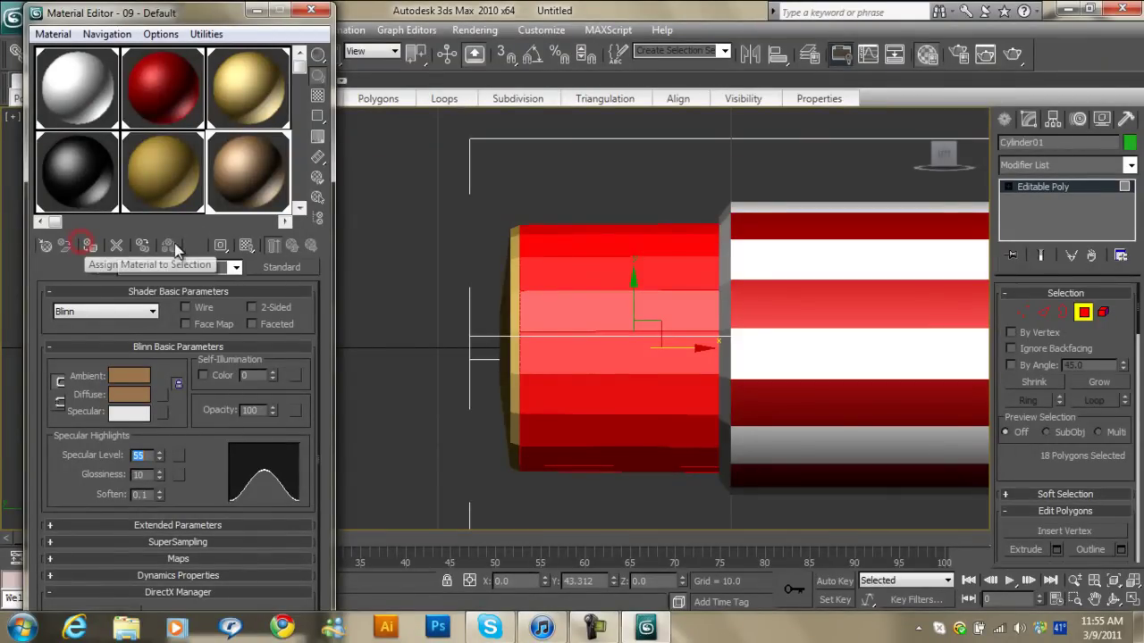
click(323, 14)
click(382, 323)
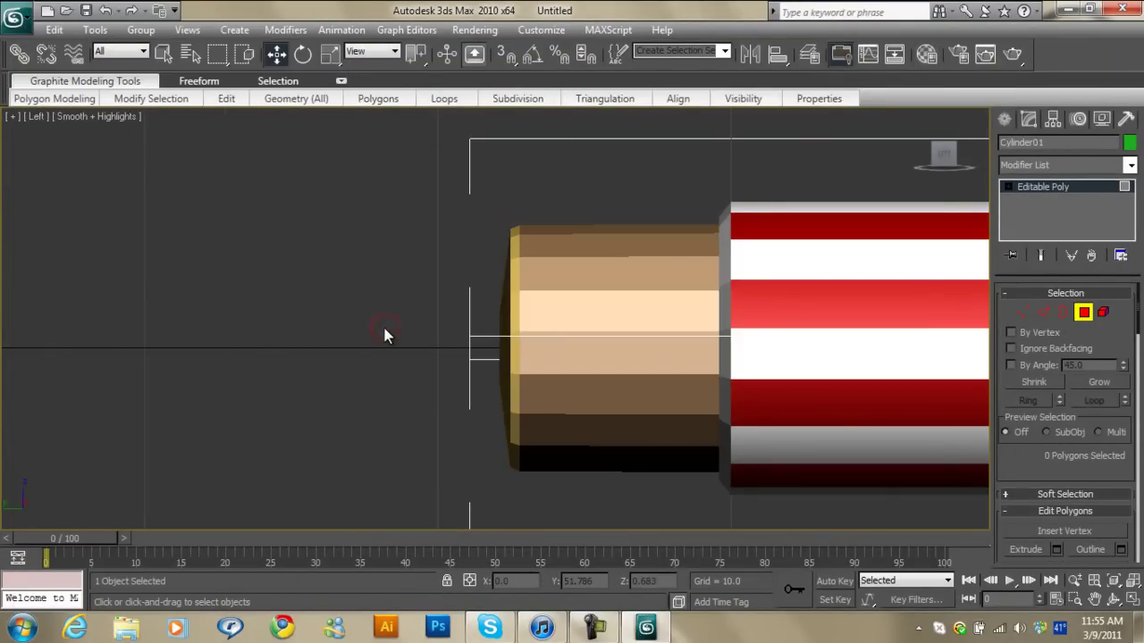
Step: Maximize a Perspective view fitted to the pencil, orbit it, and exit Polygon mode
key(z)
key(alt+w)
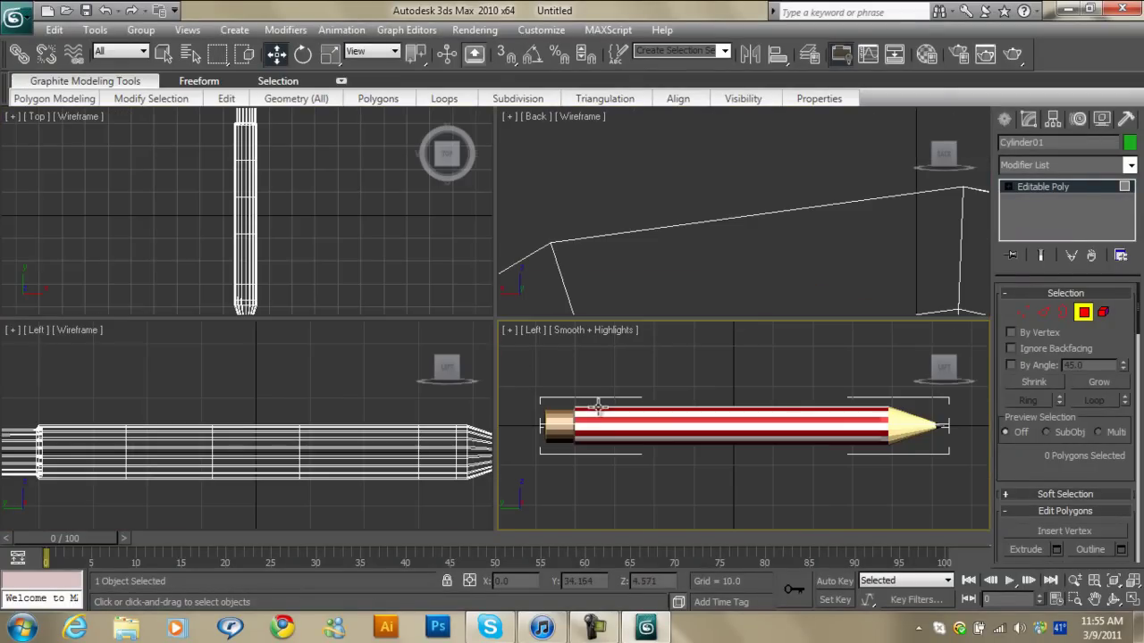
key(p)
key(z)
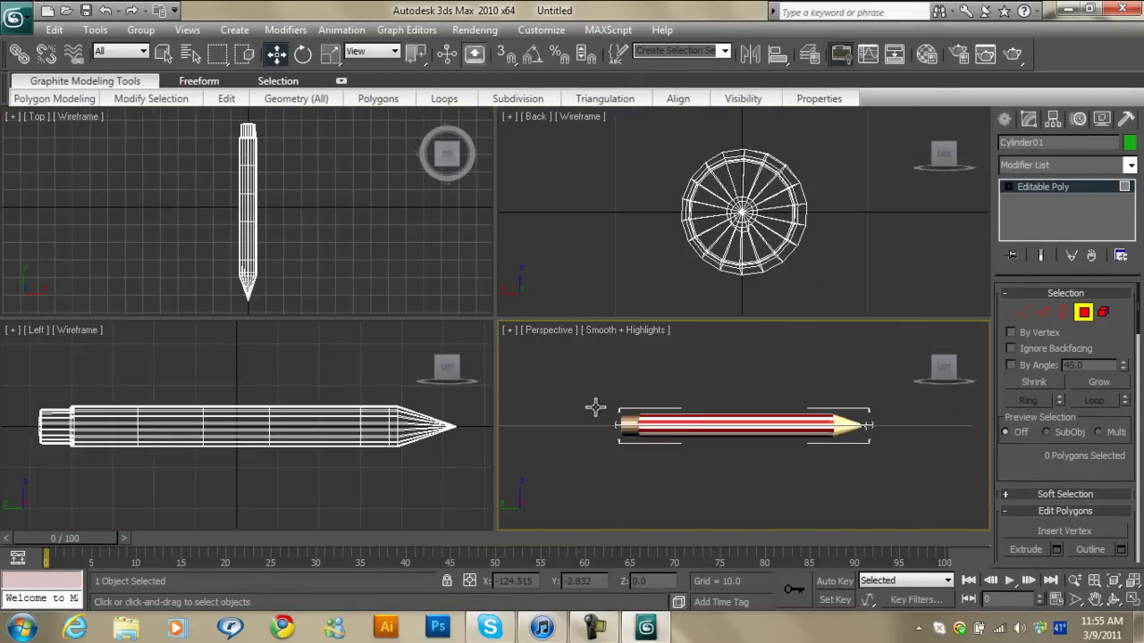
key(alt+w)
mouse_move(597, 403)
alt+middle_down()
mouse_move(575, 440)
mouse_move(528, 454)
mouse_move(441, 421)
mouse_move(614, 447)
mouse_move(572, 452)
alt+middle_up()
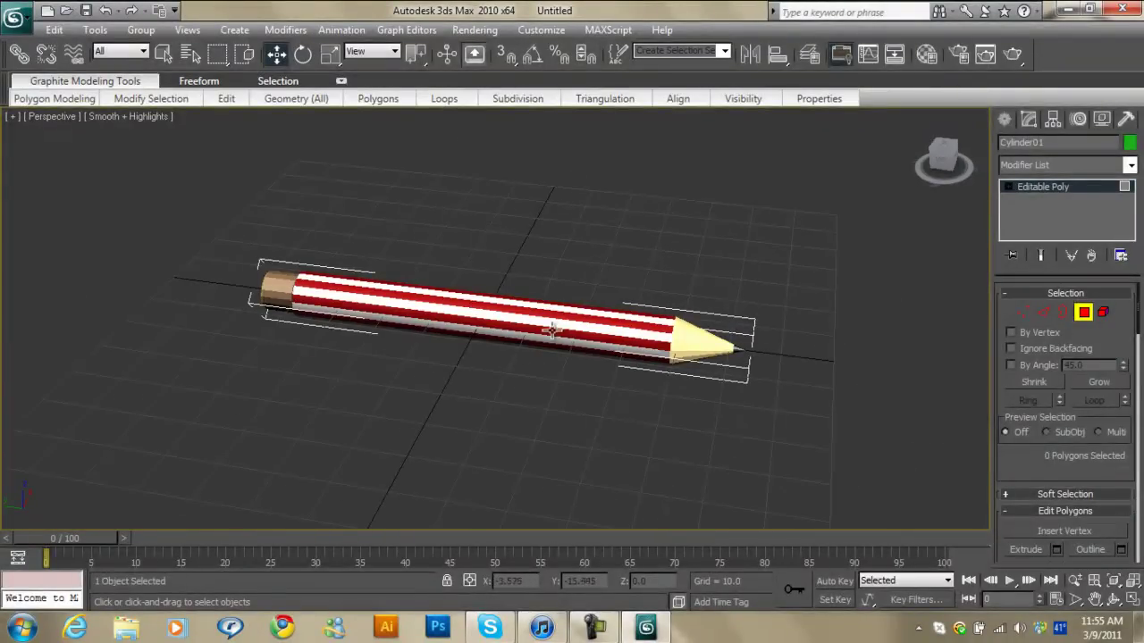
click(1082, 313)
click(659, 255)
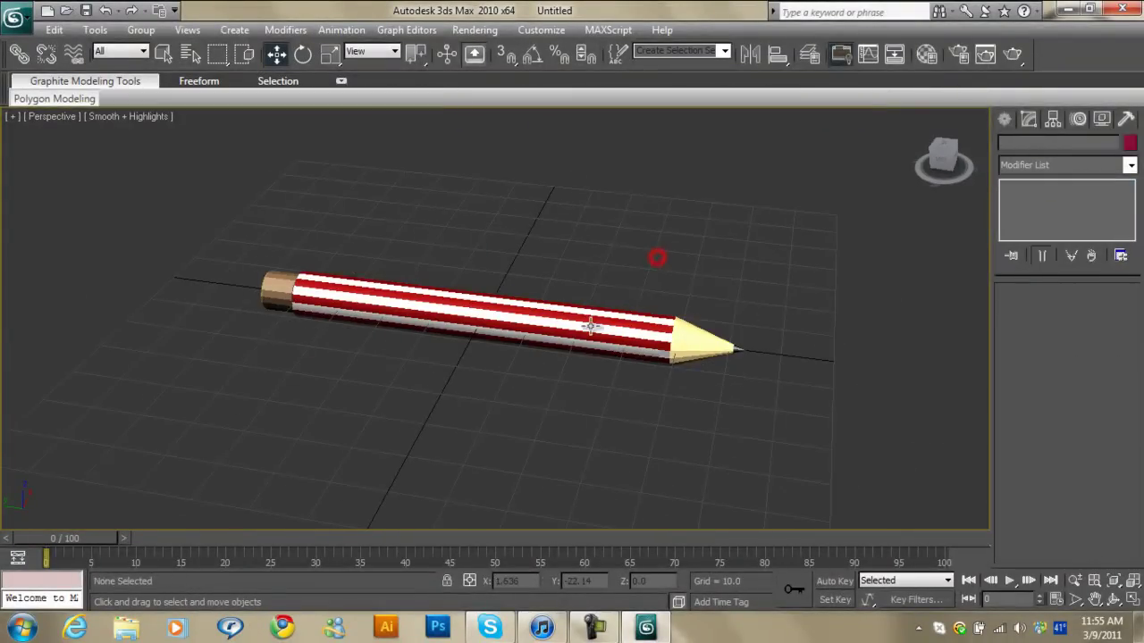
click(592, 327)
Step: Raise the omni light high above the pencil and shift it sideways over the plane
right_click(590, 331)
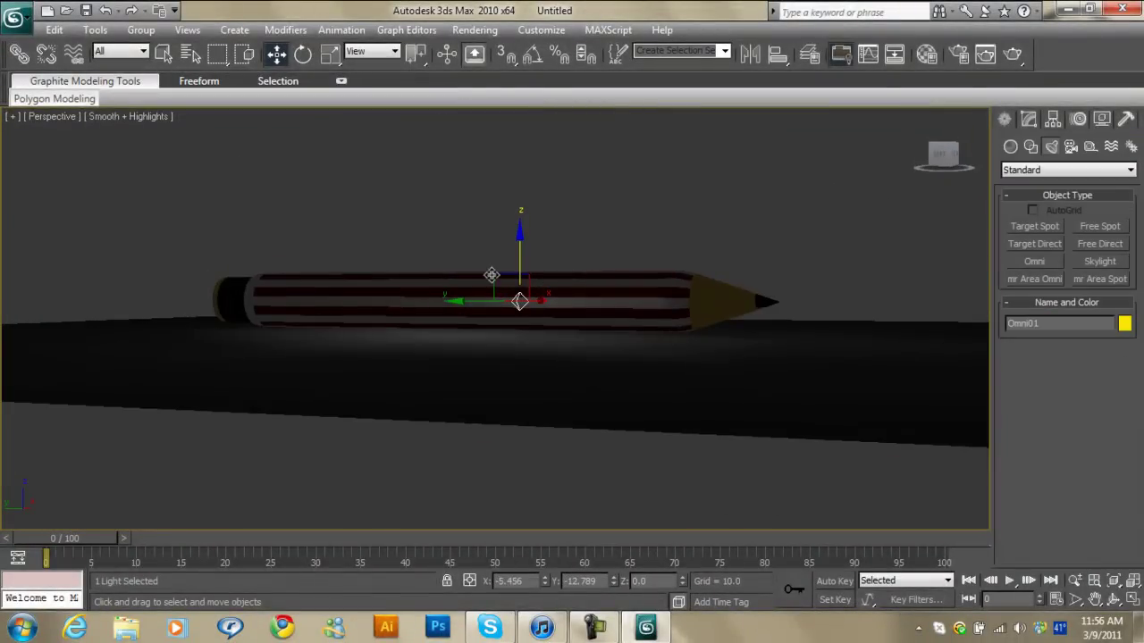
drag(516, 259, 518, 173)
alt+middle_drag(582, 312, 518, 214)
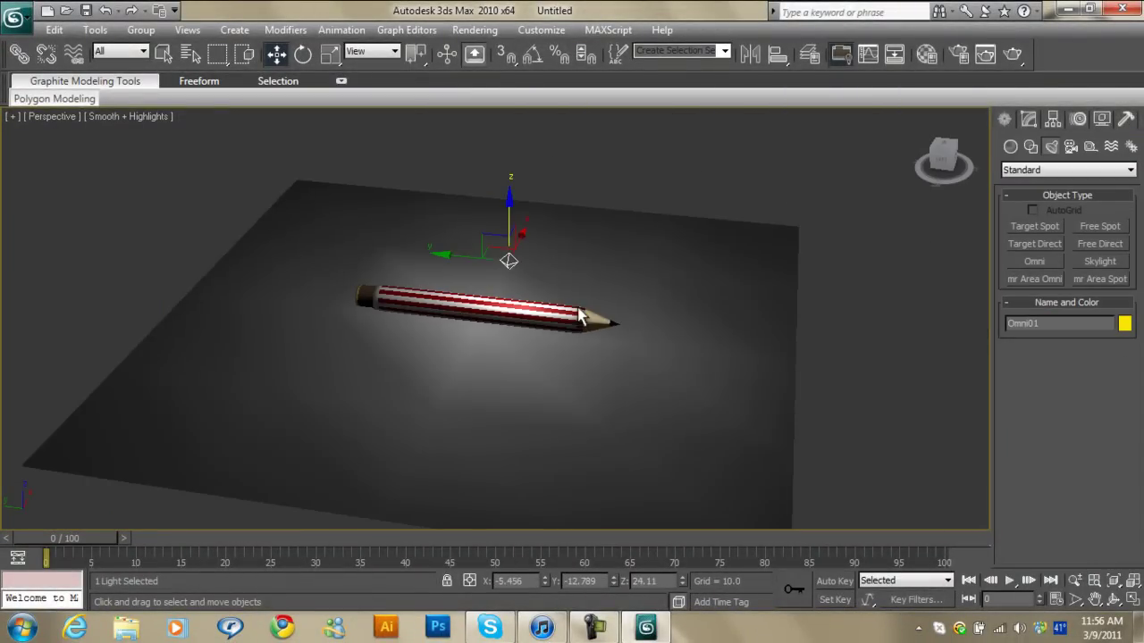
drag(516, 214, 514, 105)
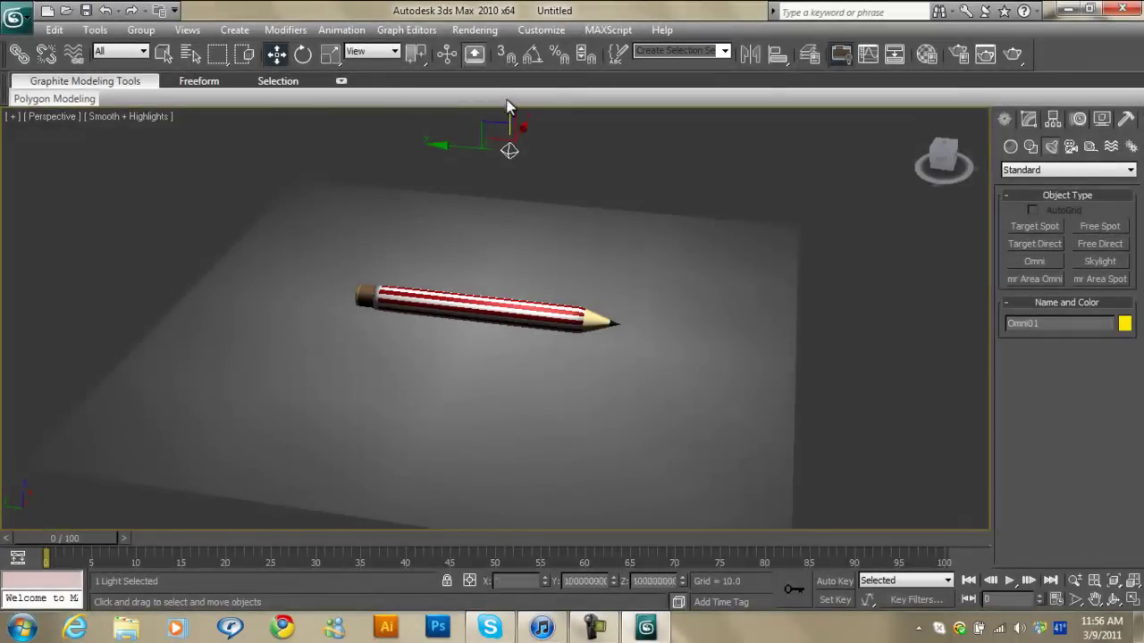
mouse_move(455, 147)
mouse_down()
mouse_move(433, 154)
mouse_move(437, 145)
mouse_up()
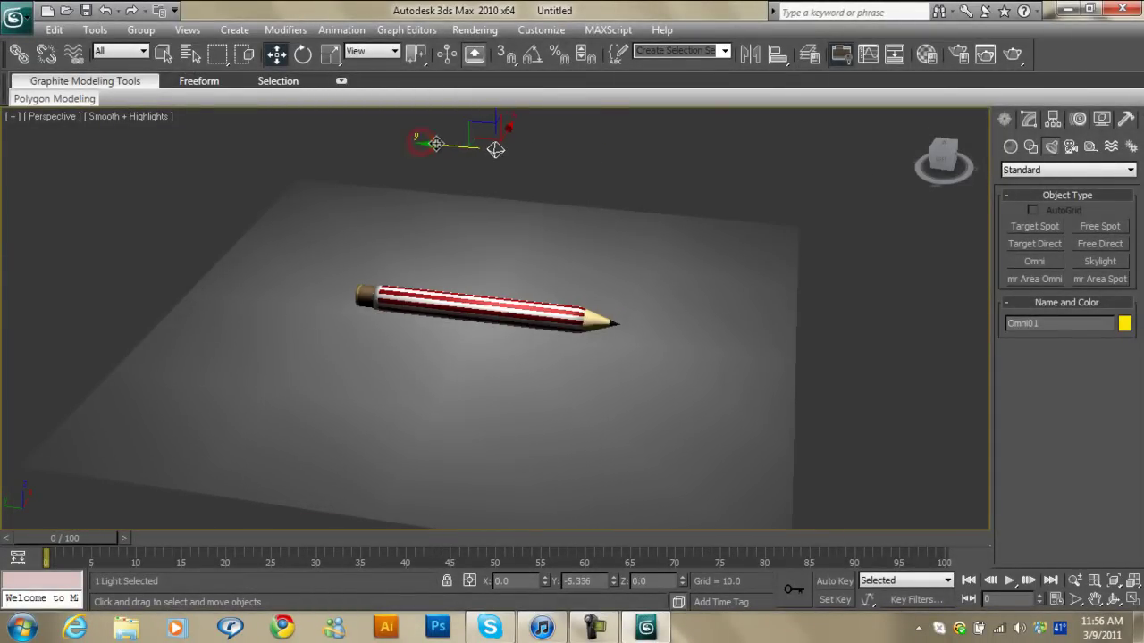
Step: Turn on shadows for the omni light and review its shadow parameter rollouts
click(1028, 121)
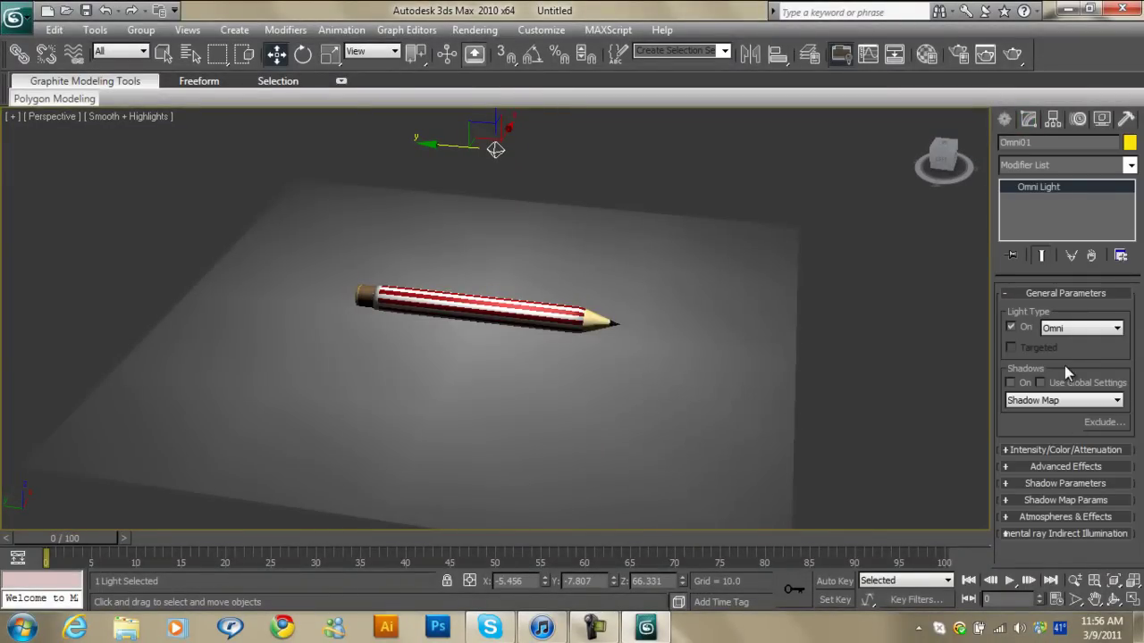
click(1018, 380)
click(1003, 484)
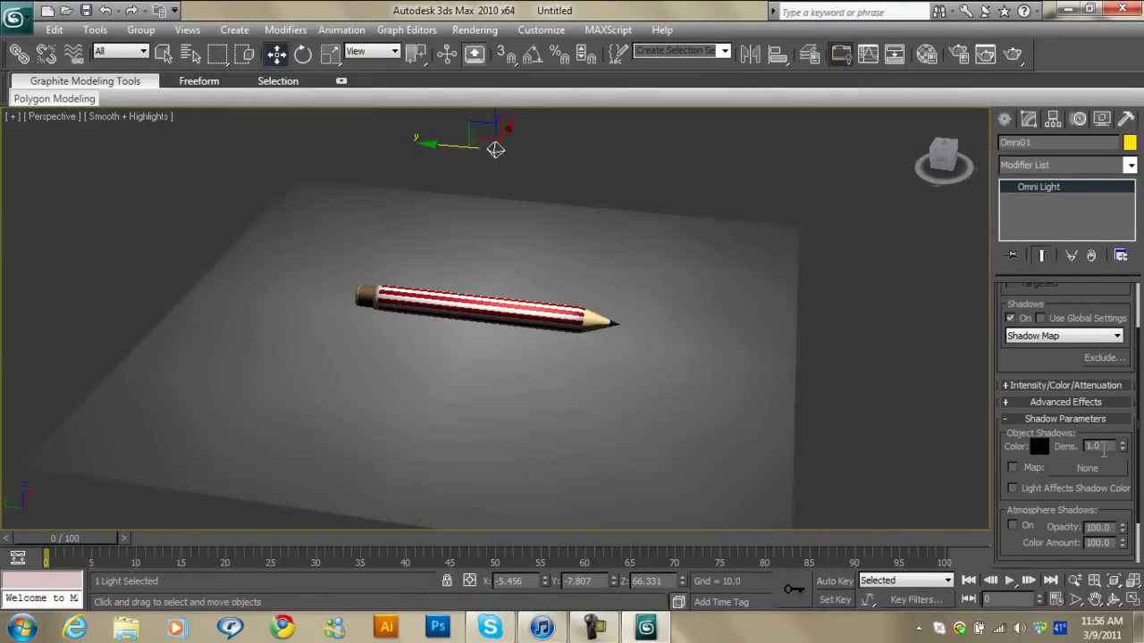
click(1003, 419)
click(1010, 385)
click(1006, 377)
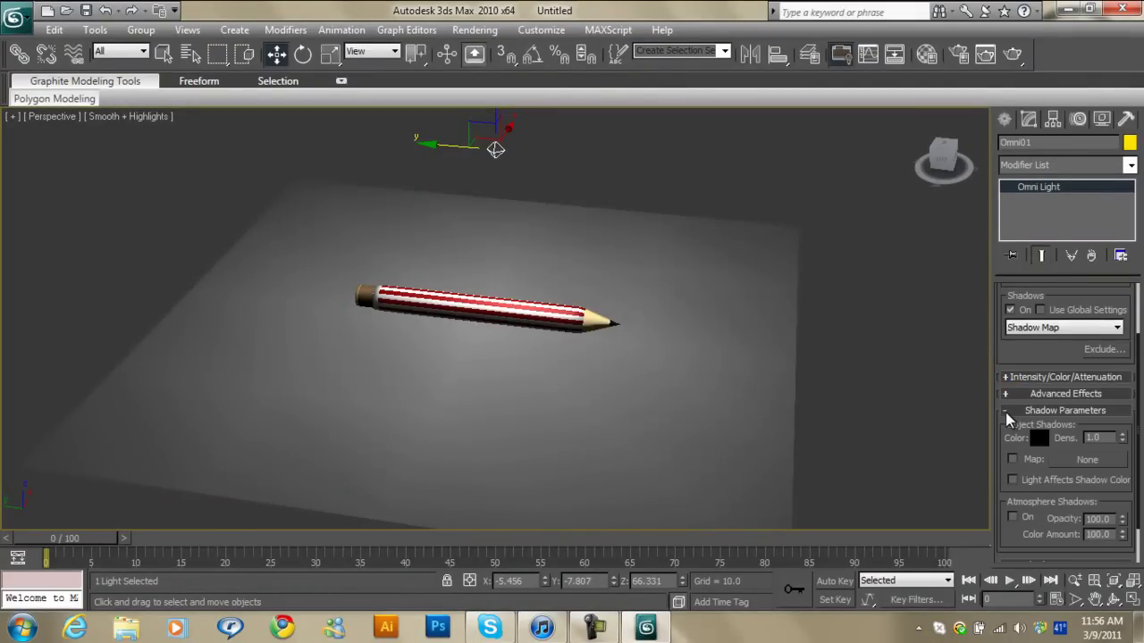
click(1006, 413)
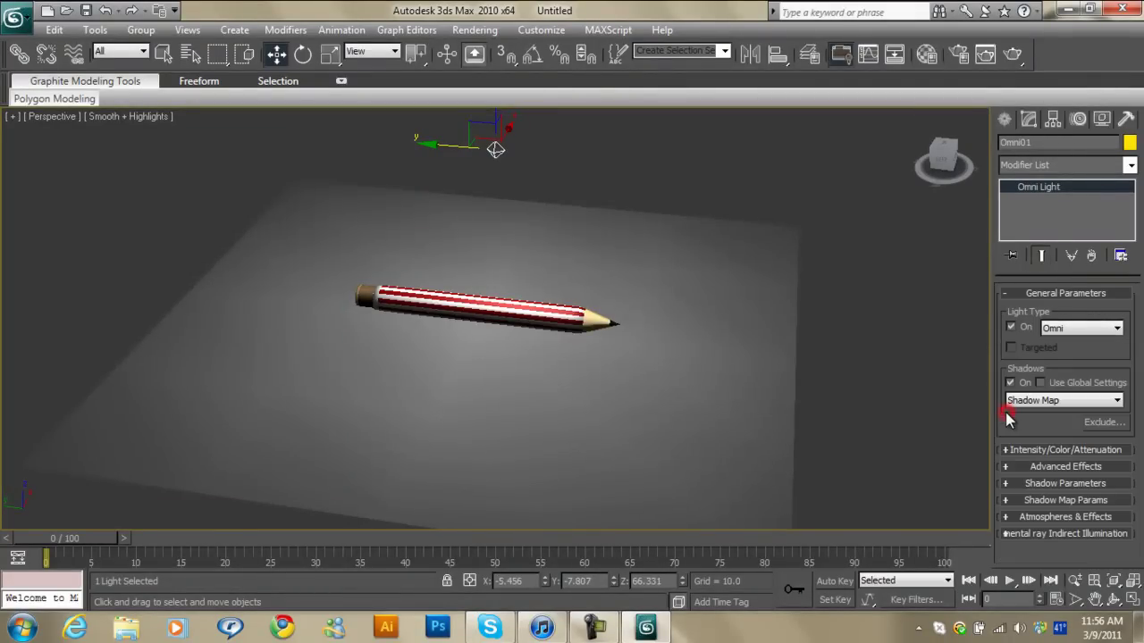
click(1006, 502)
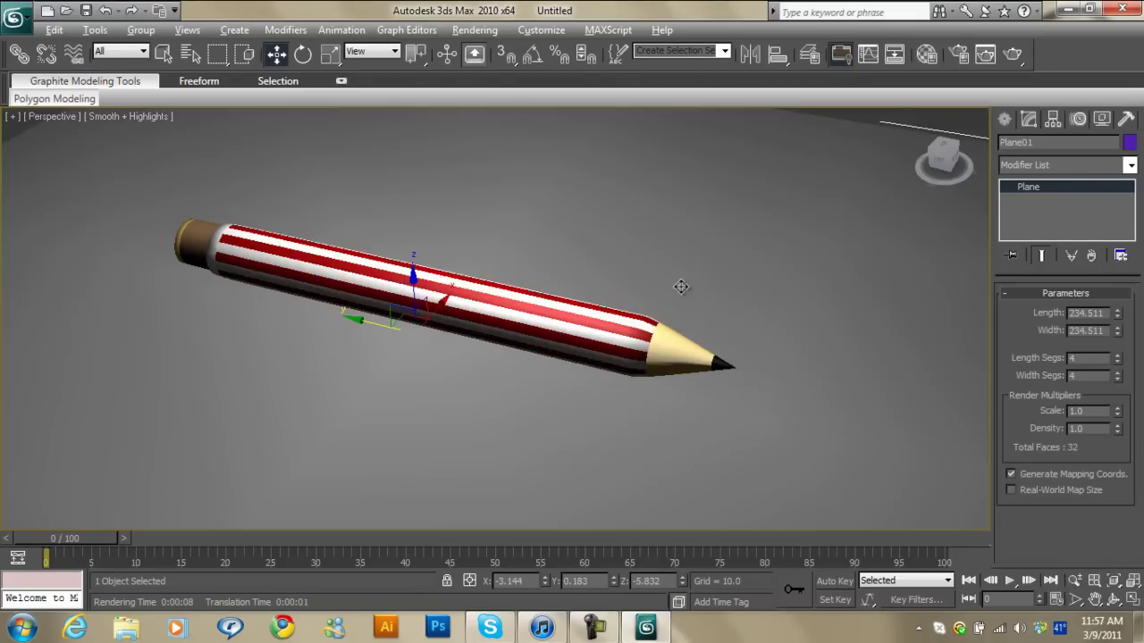
Step: Show the safe frame, zoom in on the pencil, and render the perspective view
key(shift+f)
scroll(616, 331, up, 2)
scroll(573, 314, up, 2)
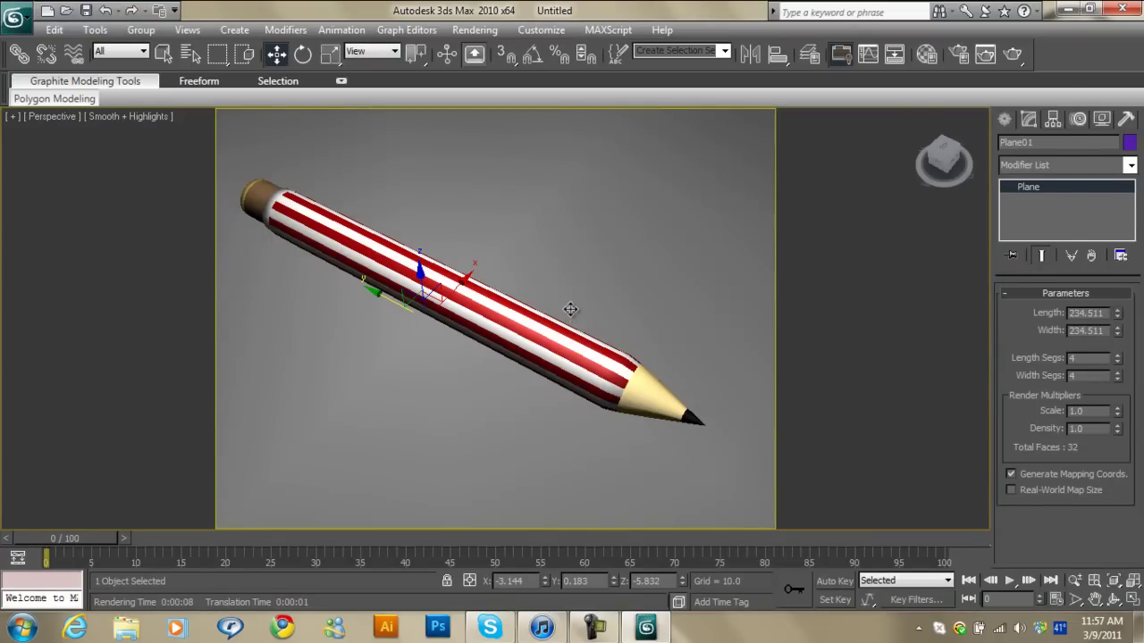
key(shift+q)
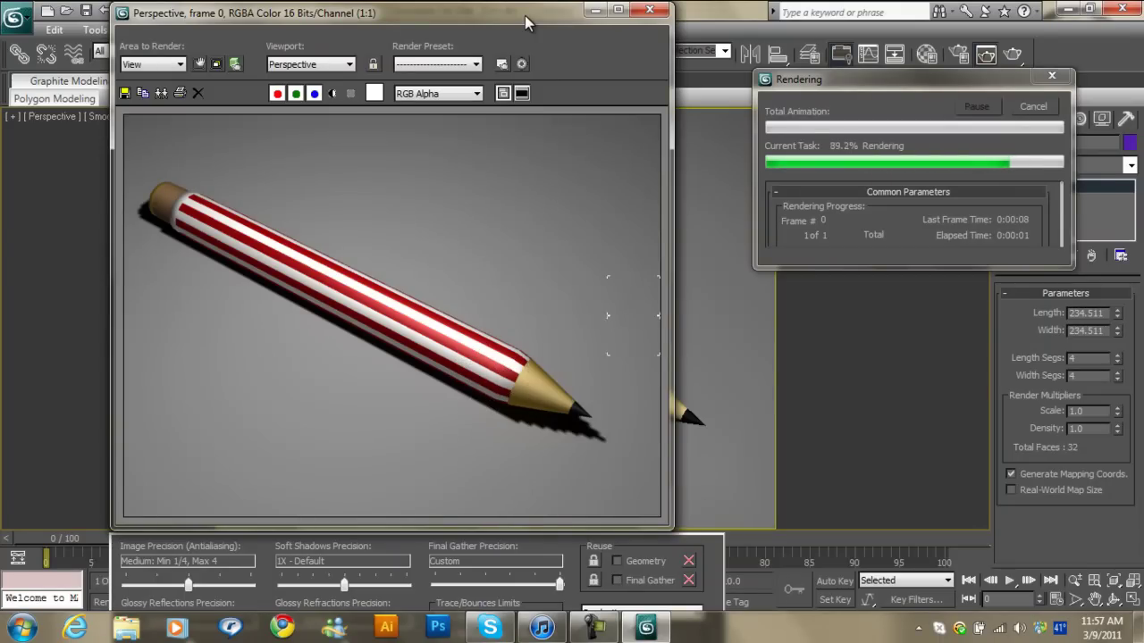
double_click(525, 15)
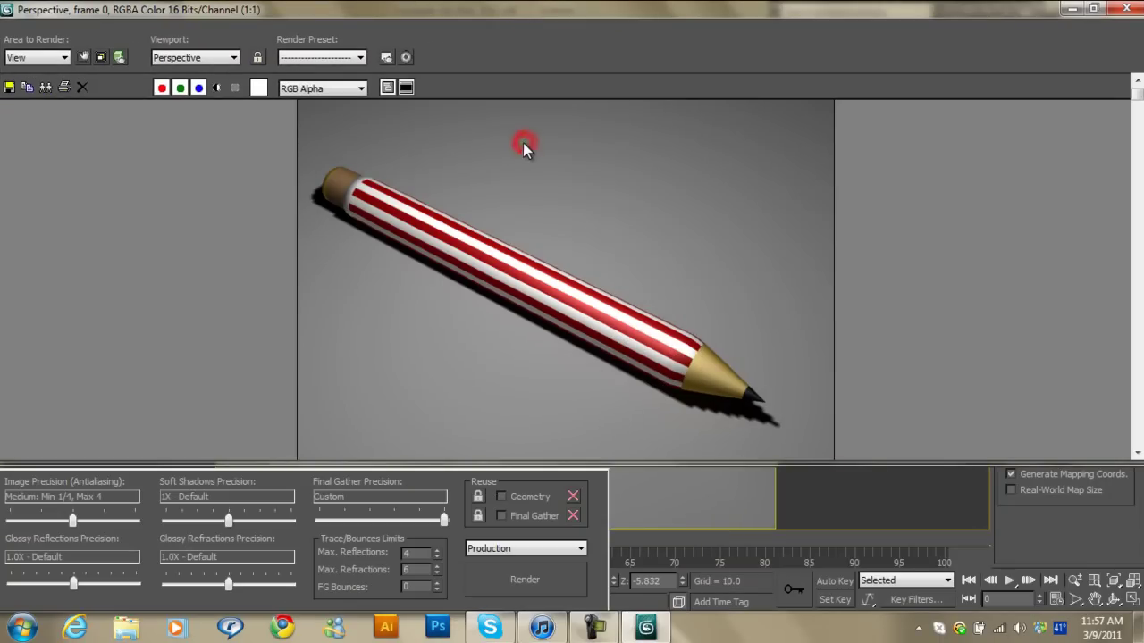
double_click(516, 9)
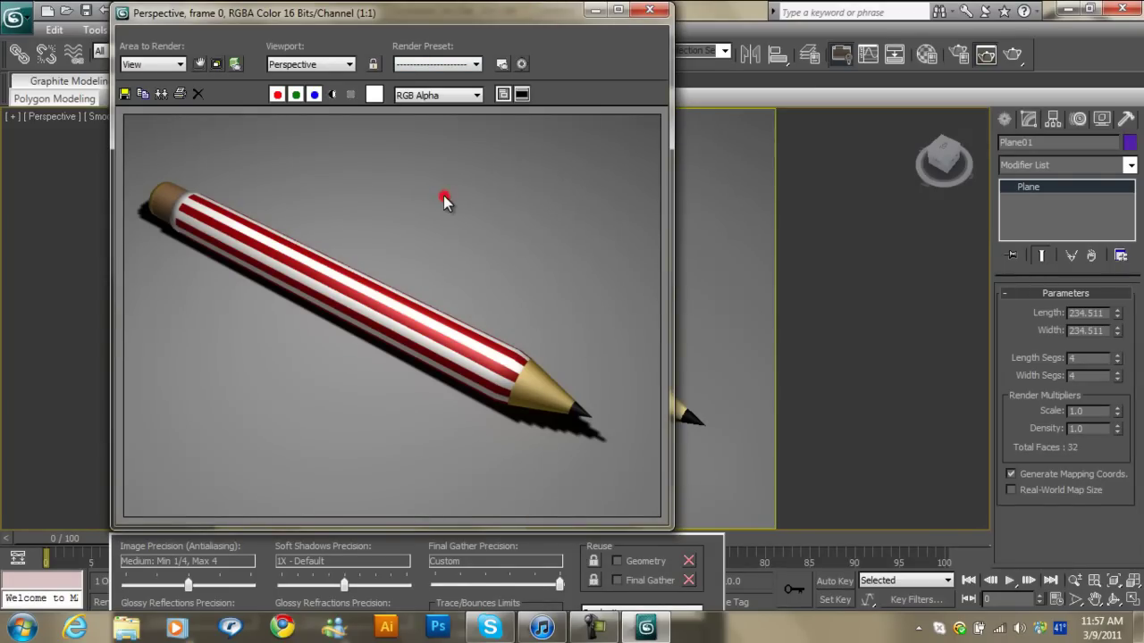